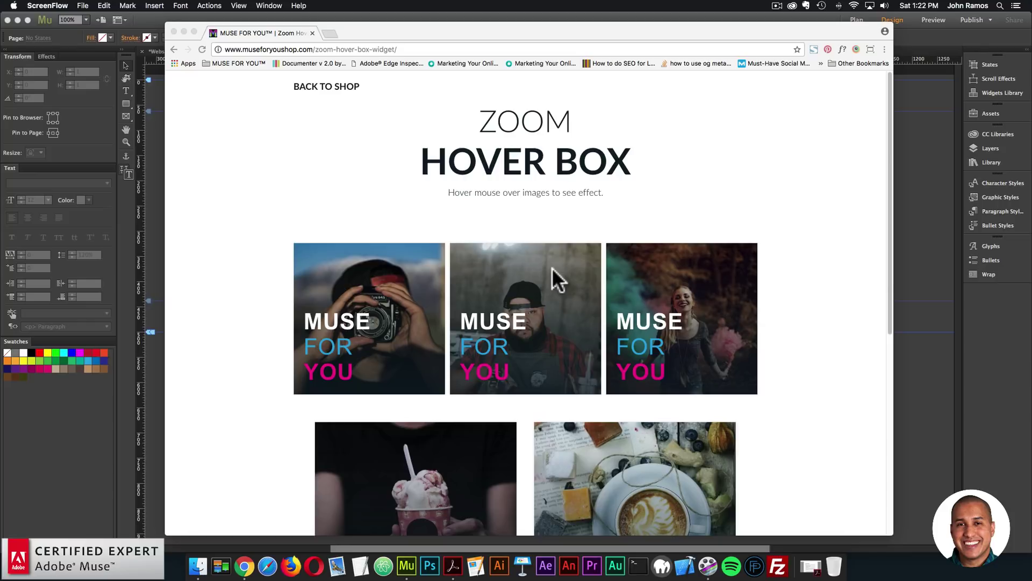
Look over the image examples on the Zoom Hover Box demo page.
click(801, 305)
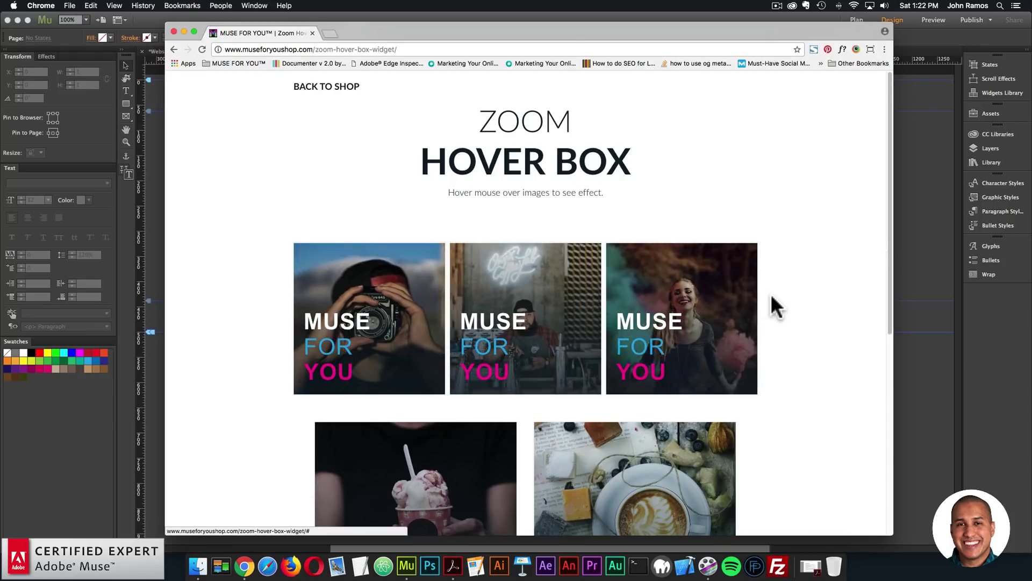
scroll(772, 298, down, 5)
scroll(776, 307, up, 5)
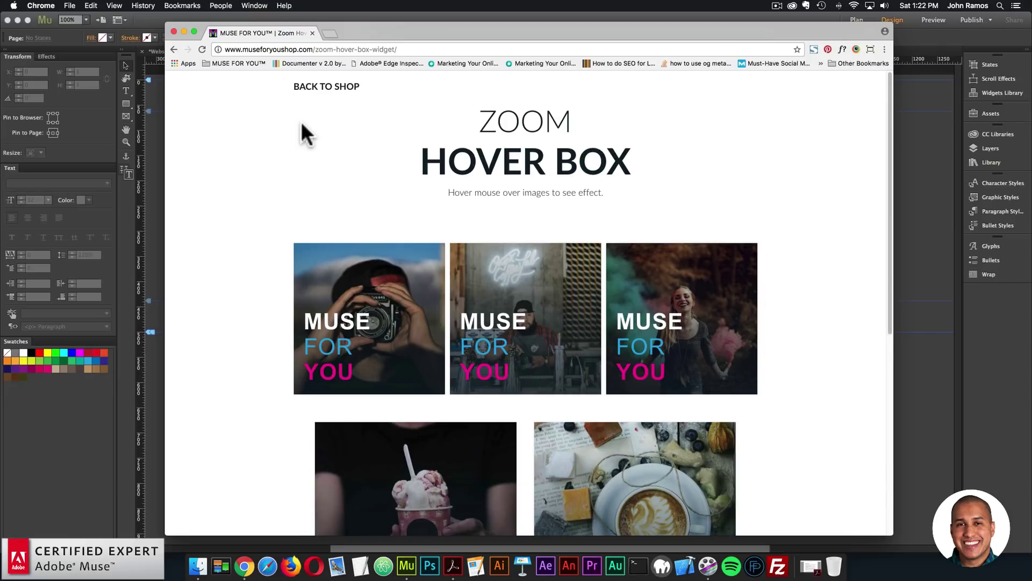
Open museforyoushop.com and continue to the widget shop through the Subscribe Today offer.
click(376, 49)
text(museforyoushop)
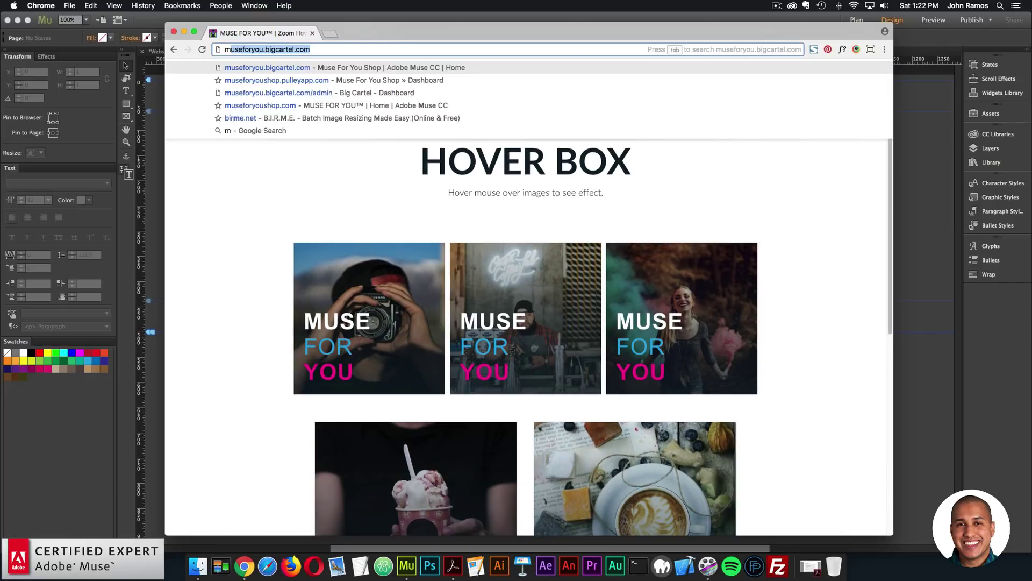
text(.com)
key(Return)
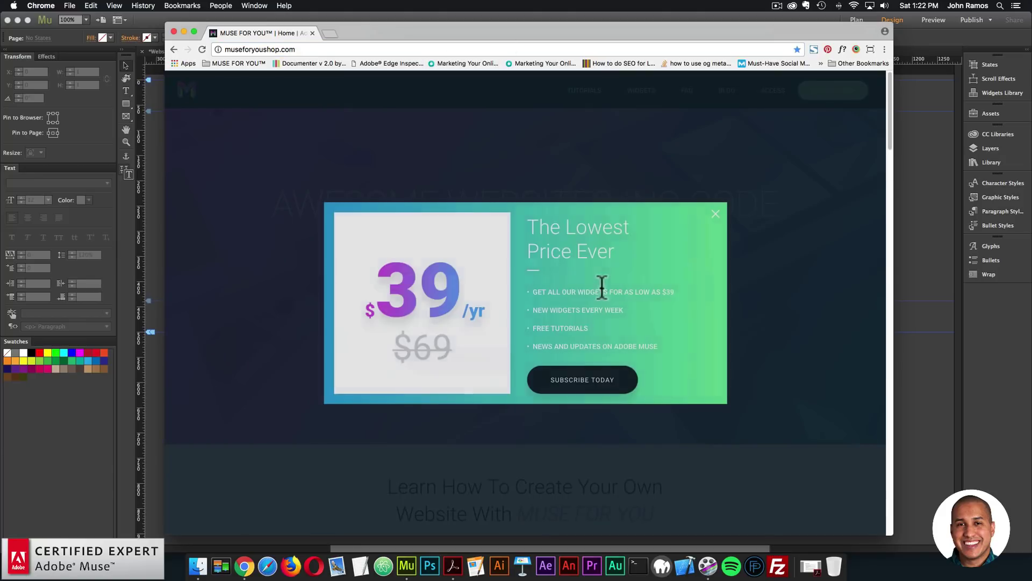
click(586, 392)
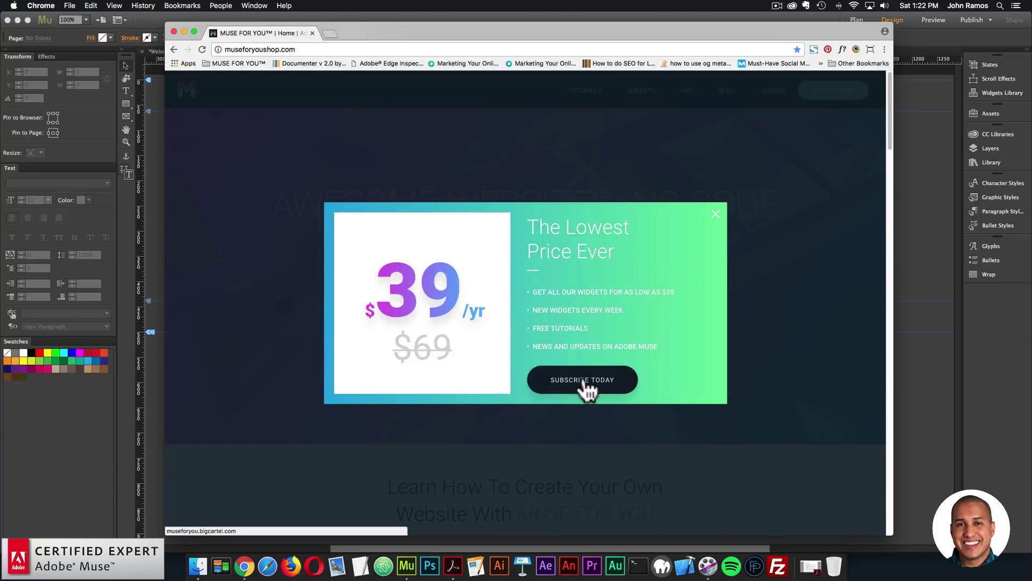
Filter the shop's widgets to the Hover Box category and look through the listed products.
scroll(699, 338, down, 3)
scroll(699, 341, up, 2)
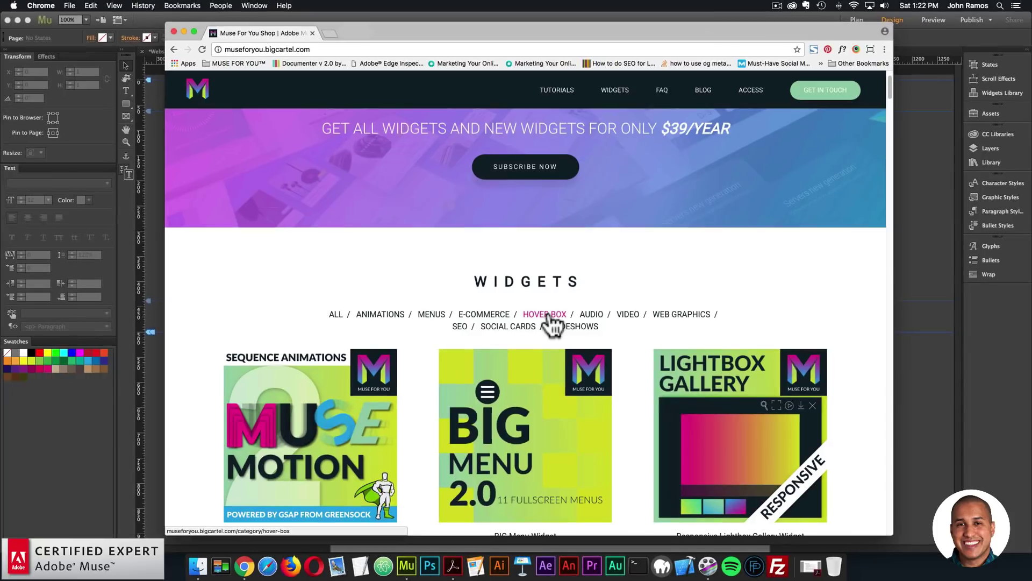
click(551, 322)
scroll(658, 305, down, 4)
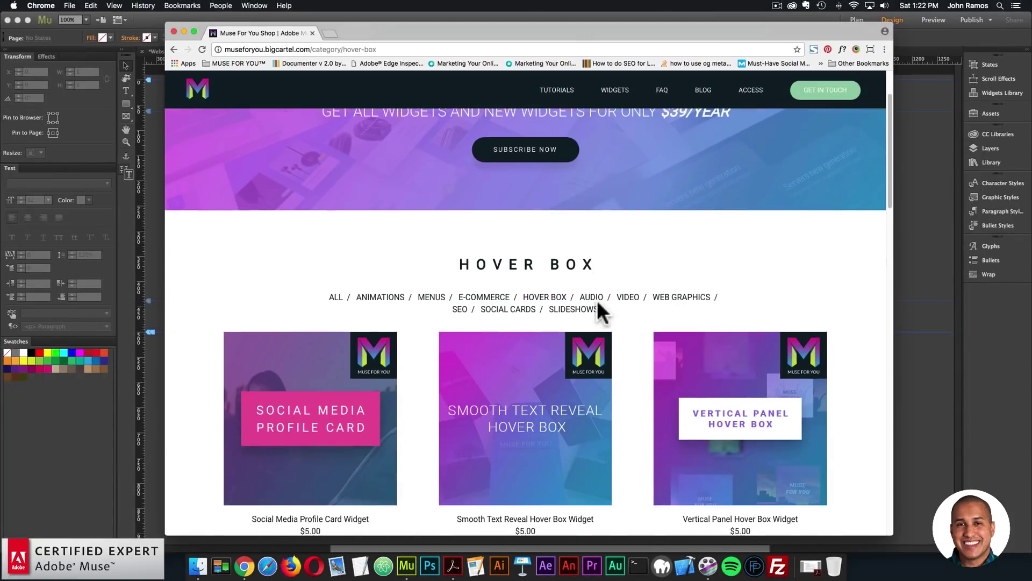
scroll(679, 318, down, 5)
drag(889, 249, 887, 128)
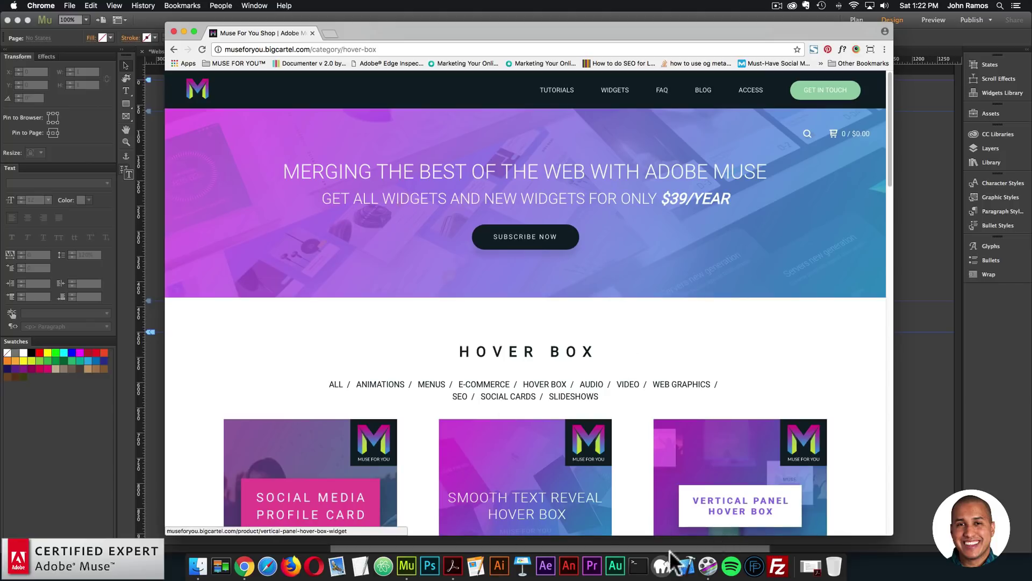
Switch to Acrobat Pro and read the update notes and the list of updated widgets in Muse-For-You-Hover-Box-Update.pdf.
click(452, 566)
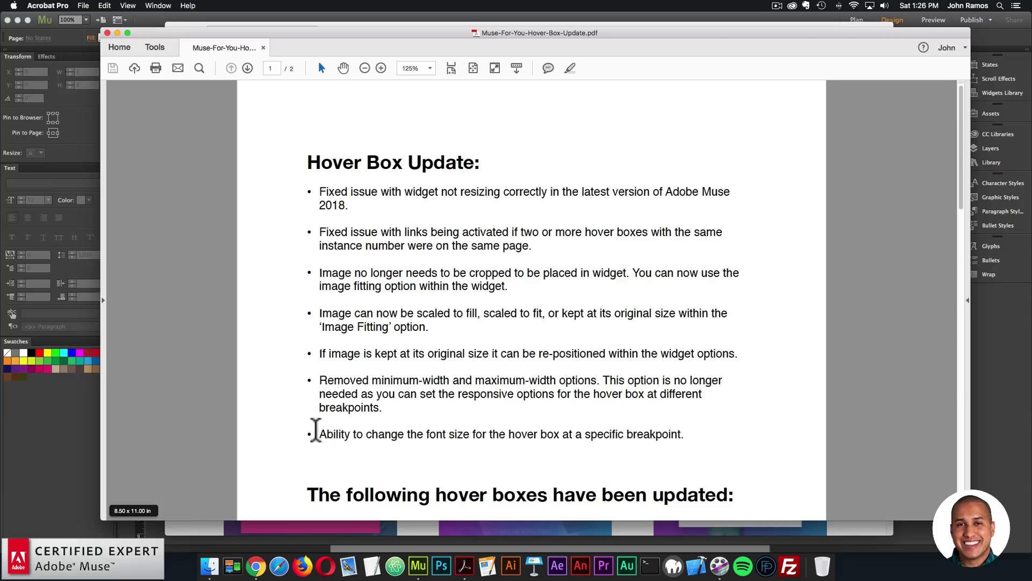
scroll(963, 113, down, 1)
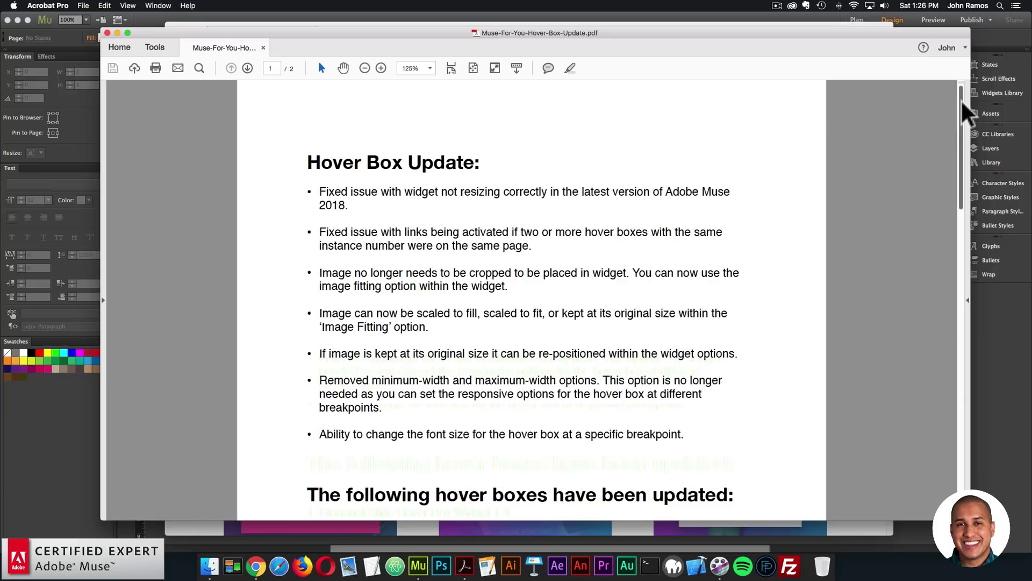
drag(961, 103, 964, 180)
drag(962, 179, 964, 198)
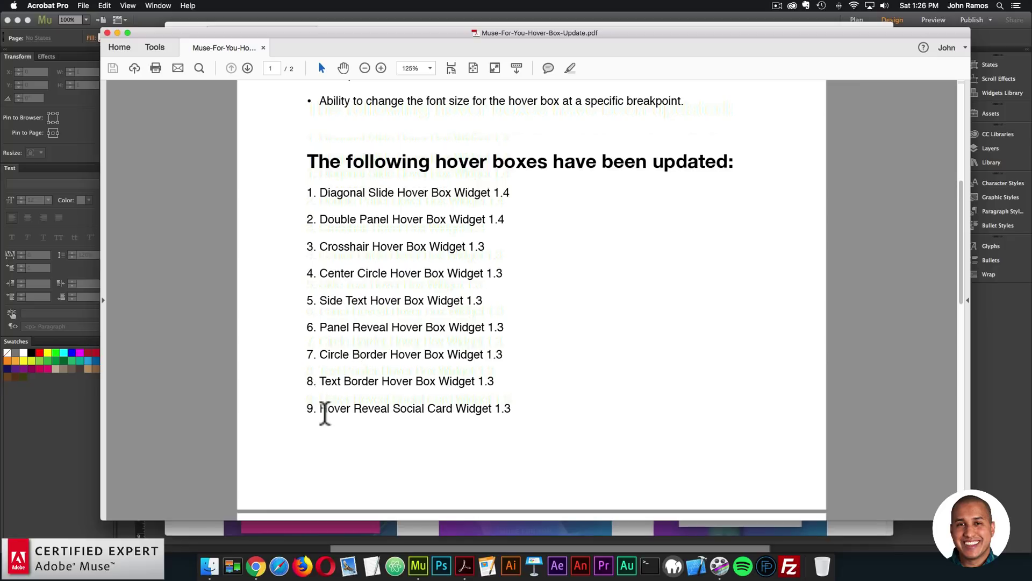
drag(959, 195, 953, 297)
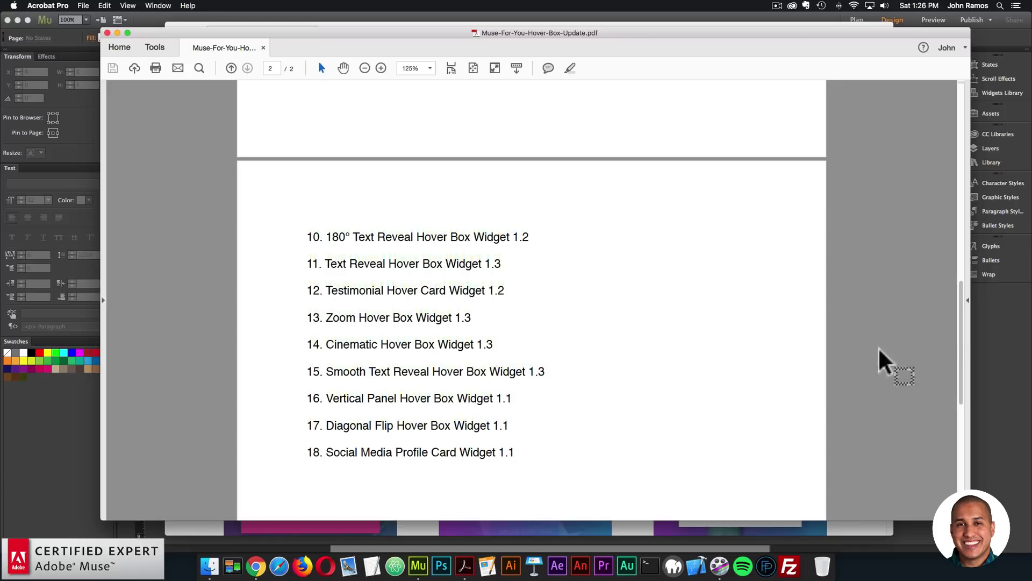
drag(958, 325, 955, 121)
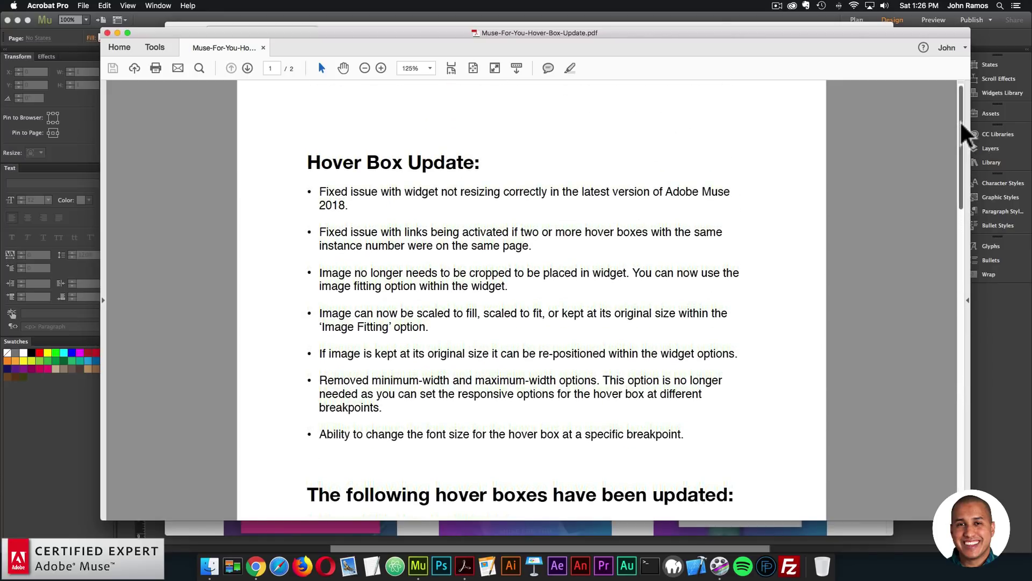
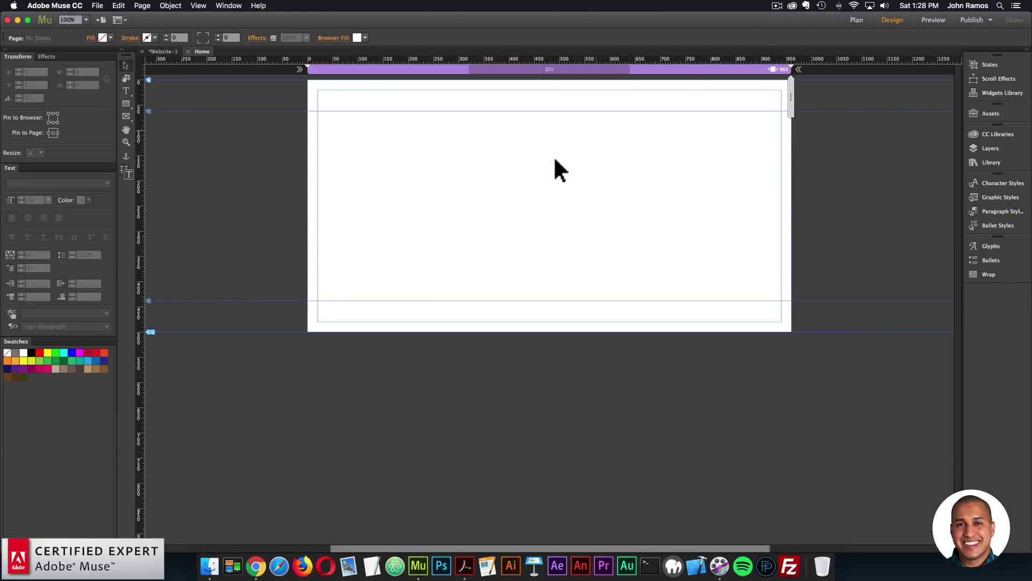
Search the Library for "zoom" and place the Zoom Hover Box Widget on the page at about X 311, Y 127.
click(992, 162)
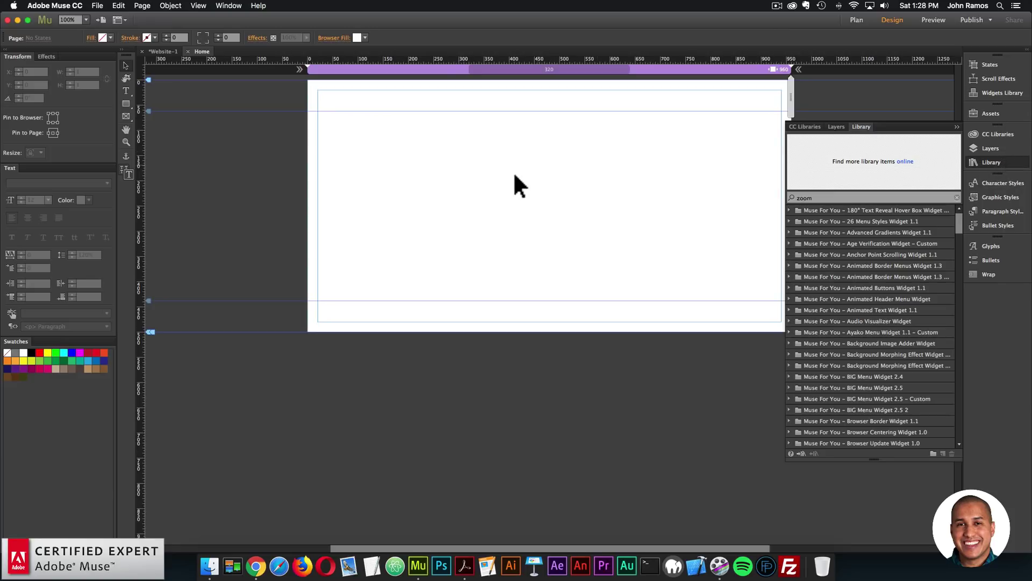
click(229, 6)
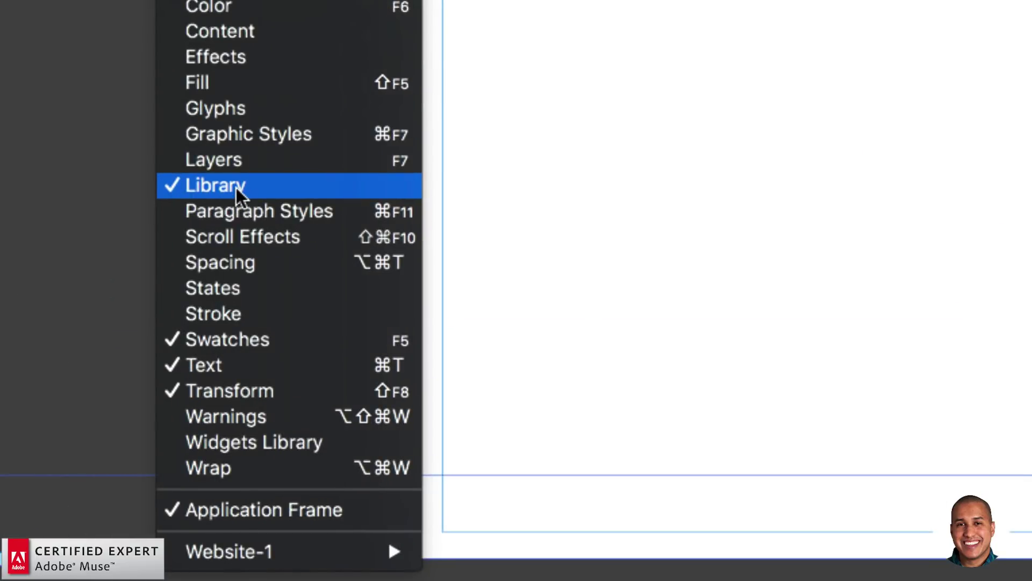
click(237, 186)
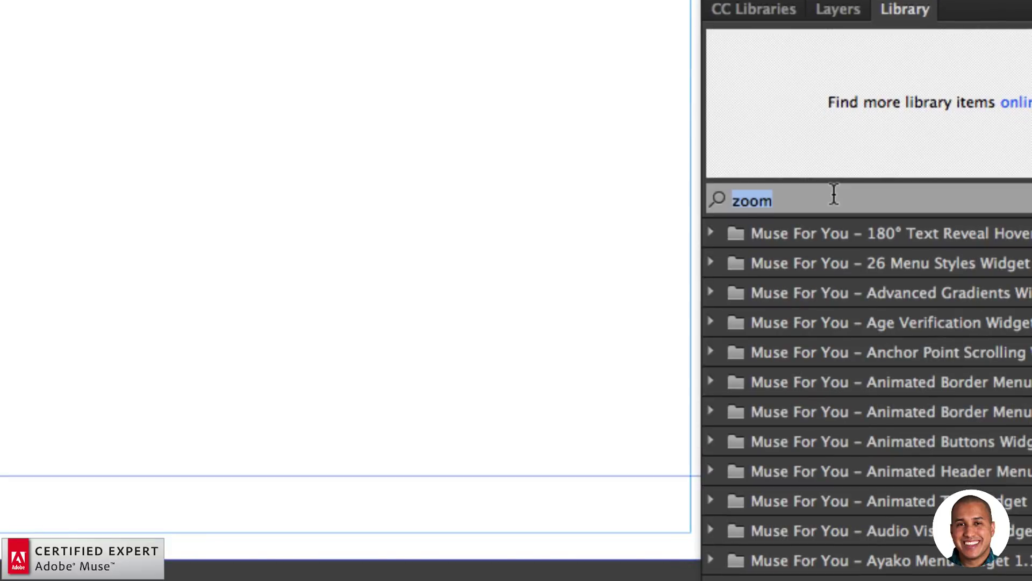
text(zoom)
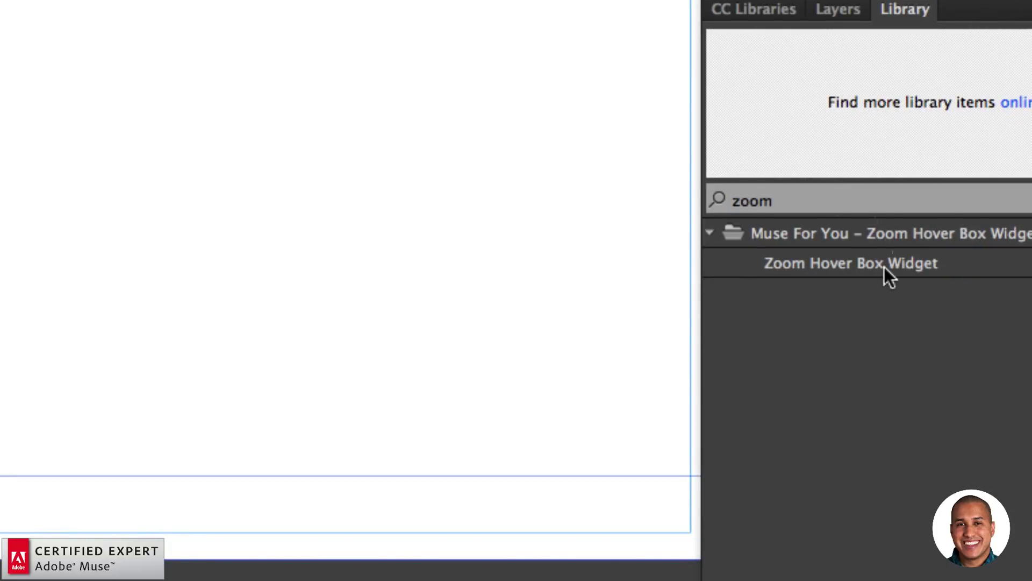
click(861, 264)
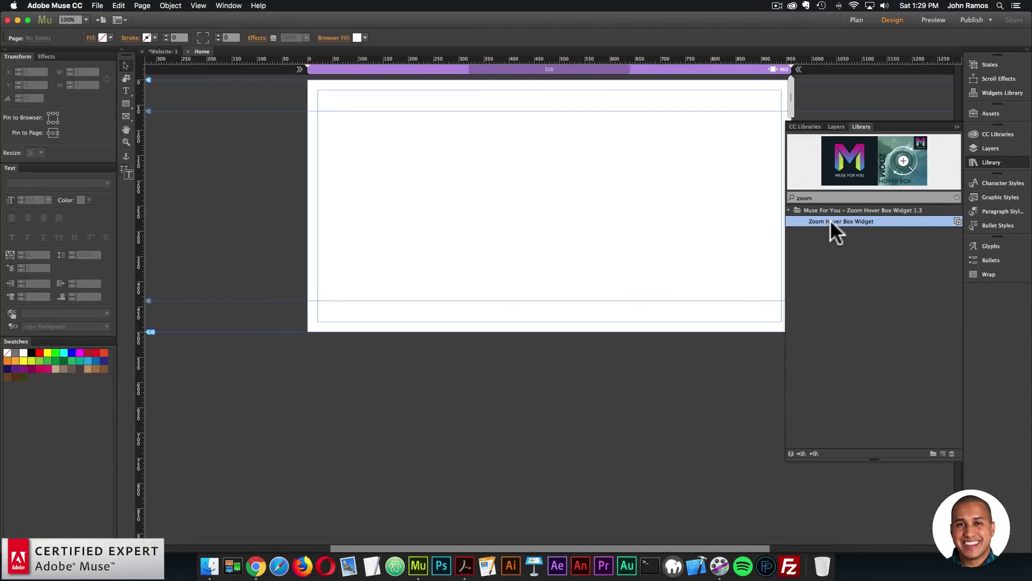
drag(830, 220, 394, 149)
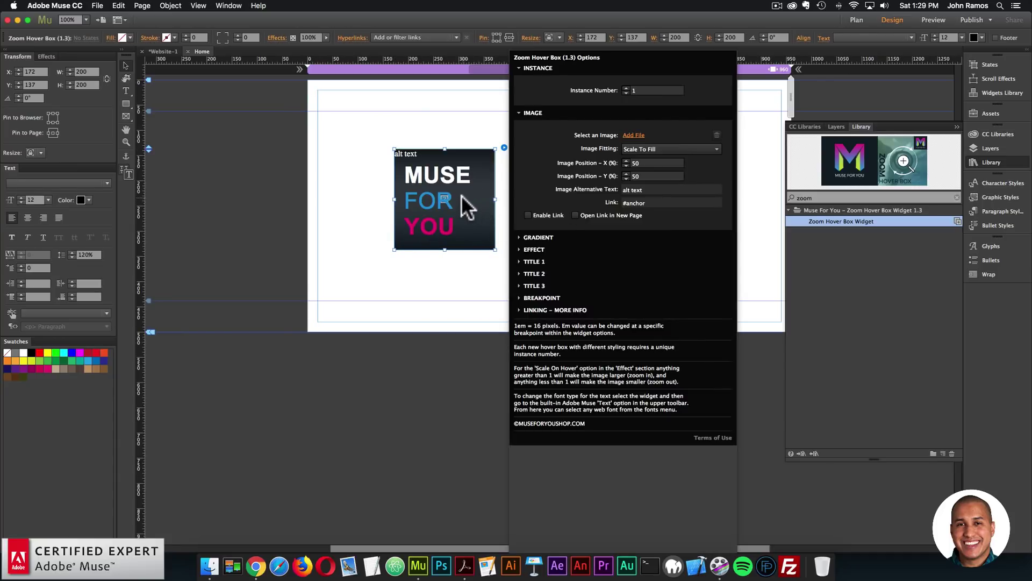
drag(460, 225, 530, 220)
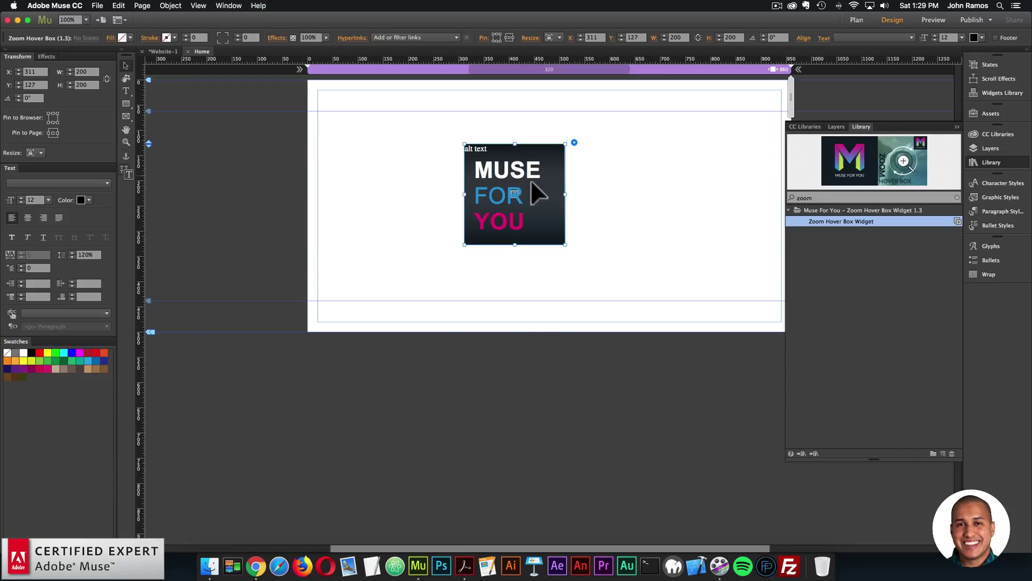
Set the Zoom Hover Box's image to the portrait photo with pink smoke from the compressjpeg (2) folder.
click(574, 142)
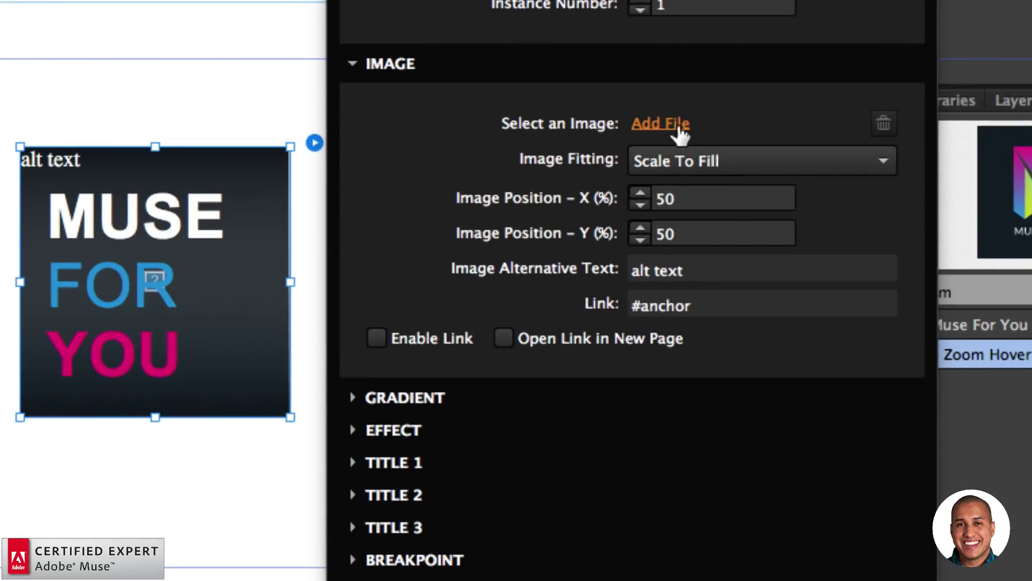
click(678, 128)
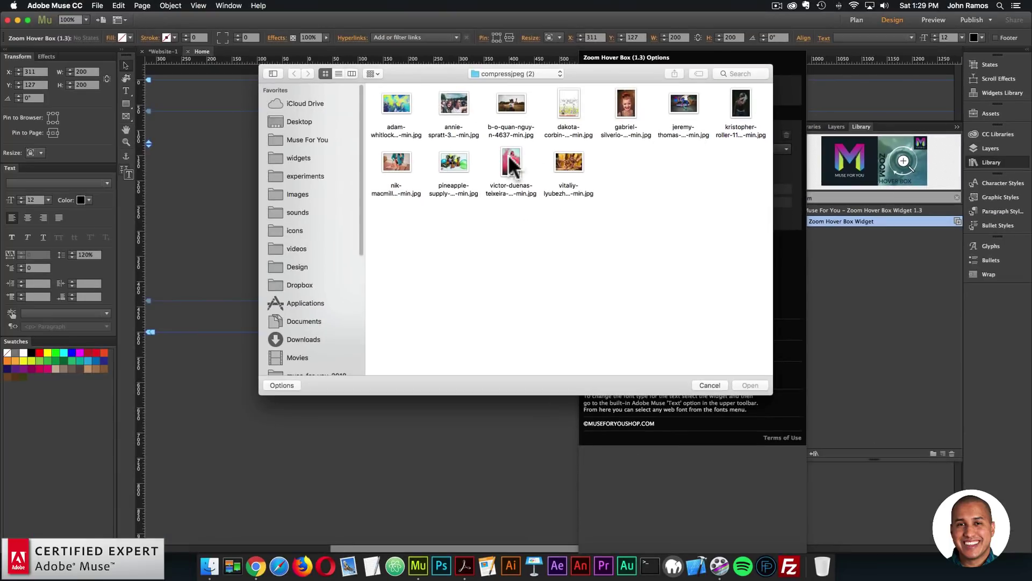
double_click(511, 162)
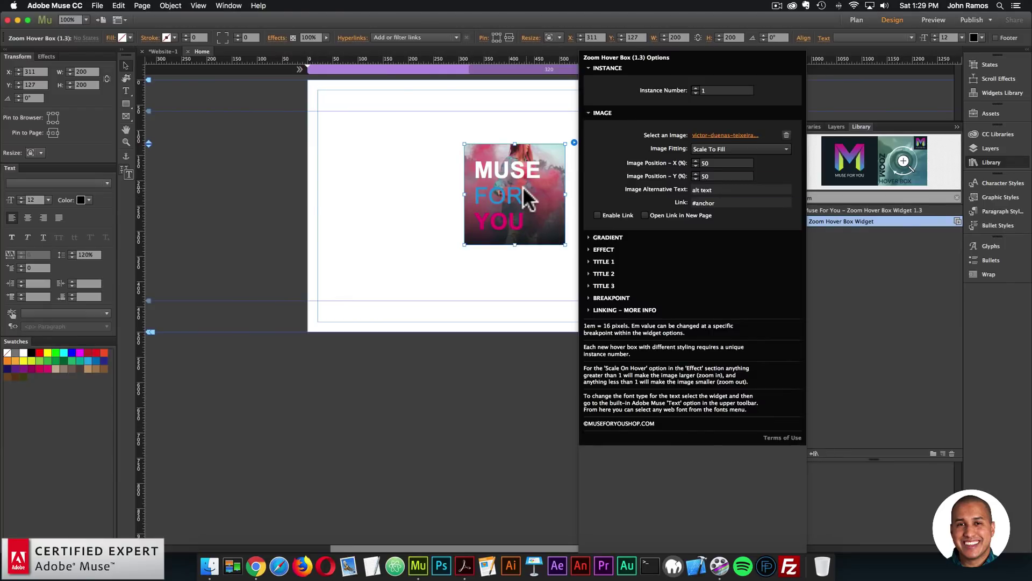
Move the Zoom Hover Box to about X 272, Y 123 and preview the page in the browser.
drag(523, 186, 504, 171)
click(97, 6)
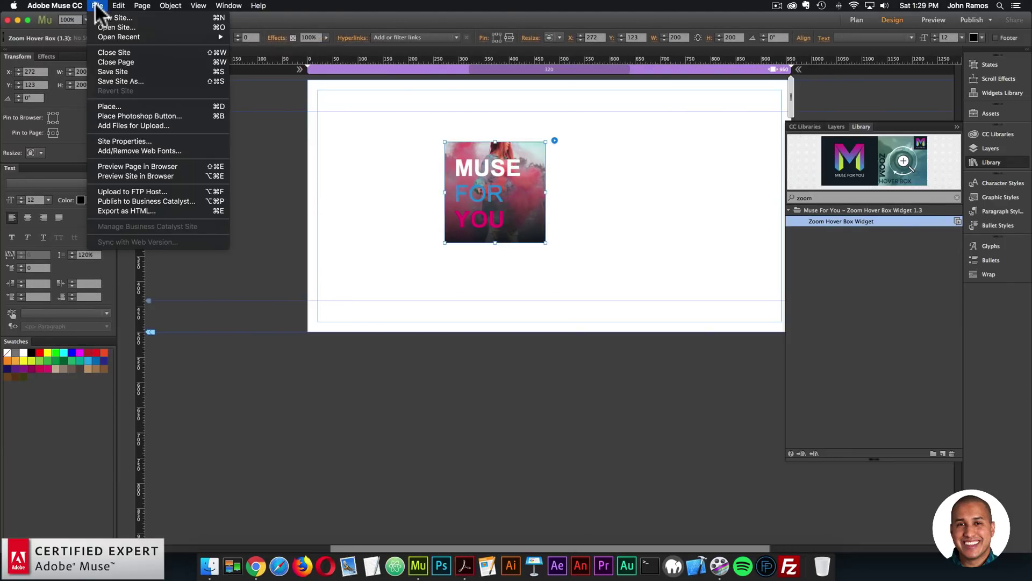
click(115, 166)
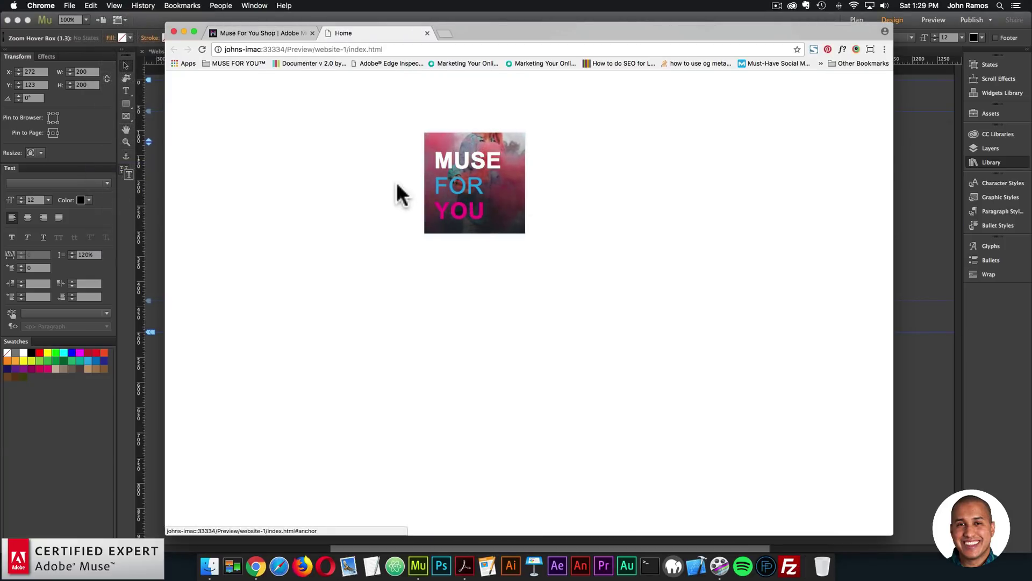
click(915, 208)
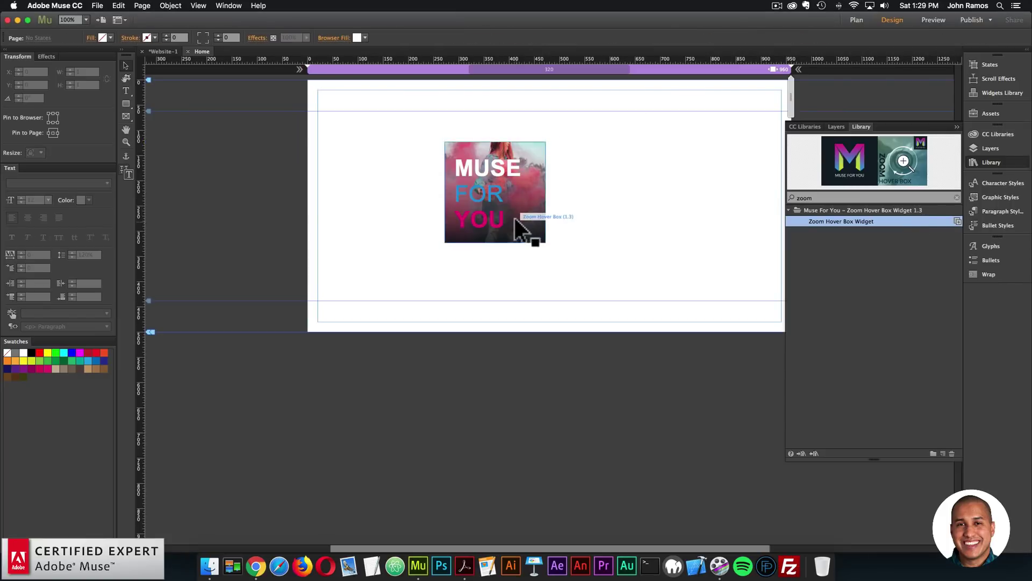
Enlarge the Zoom Hover Box to about 546 by 281 and move it to about X 207, Y 62.
drag(509, 219, 736, 203)
drag(598, 253, 601, 294)
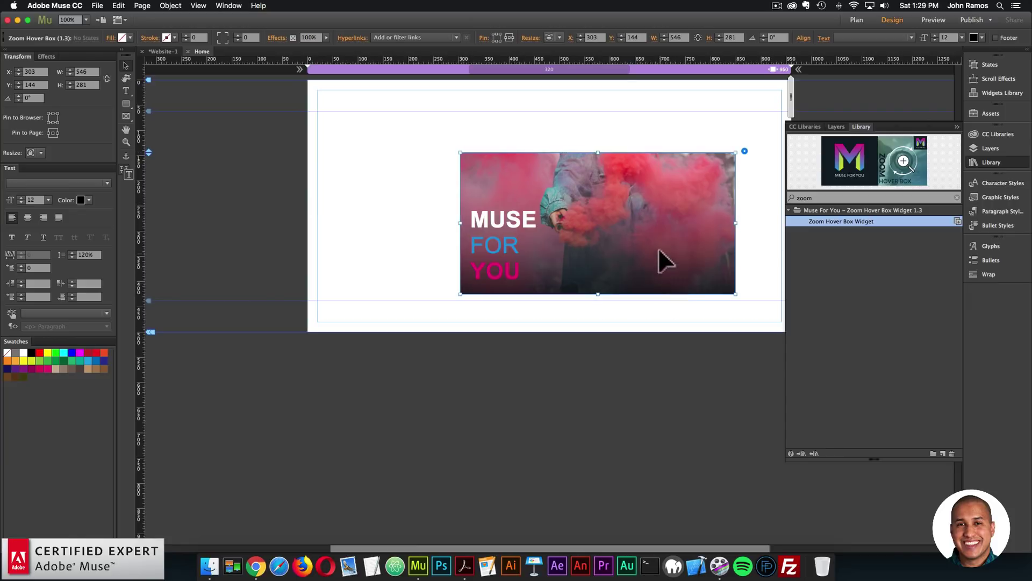
drag(658, 247, 596, 206)
drag(392, 224, 488, 191)
Preview the page with the enlarged Zoom Hover Box in the browser, then return to Adobe Muse.
click(101, 7)
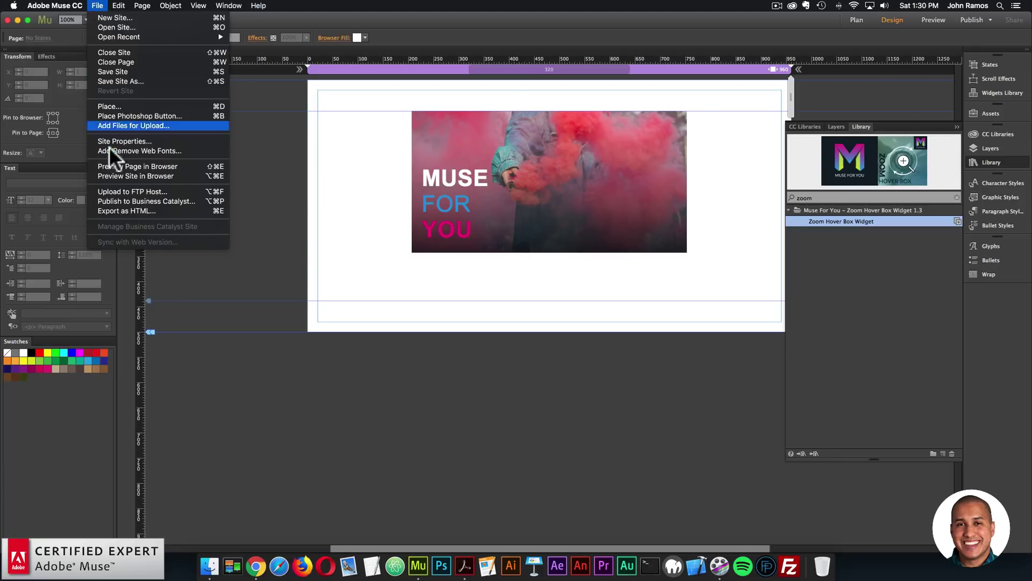
click(114, 167)
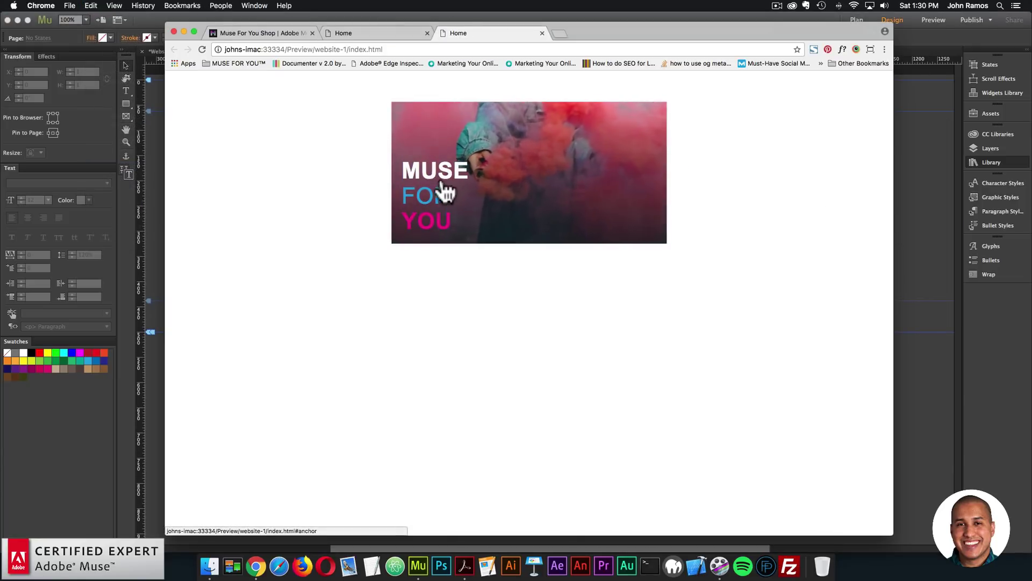
click(941, 192)
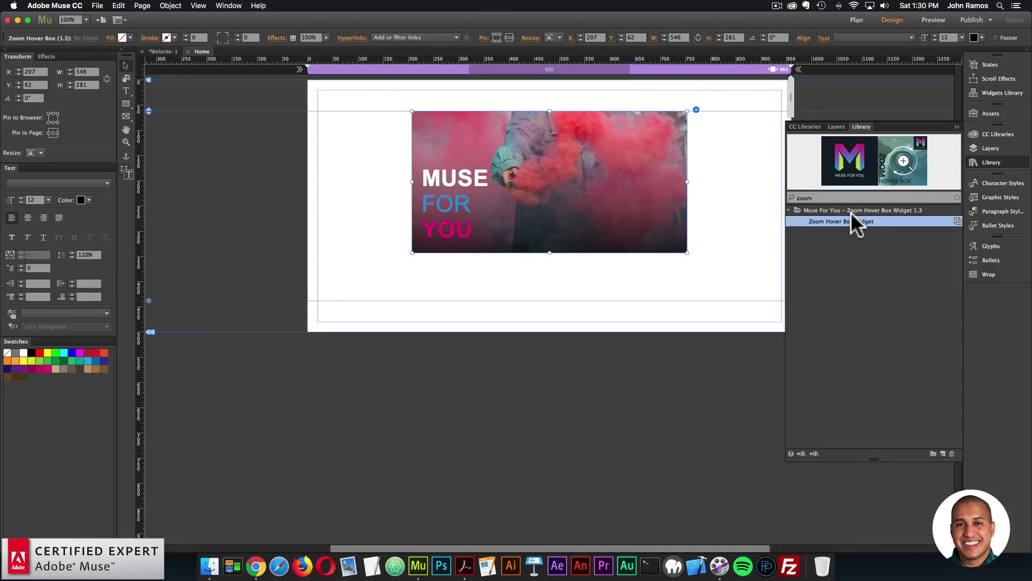
Replace the Zoom Hover Box with the 180° Text Reveal Hover Box Widget, searching the Library for "180" and placing it at about X 268, Y 126.
key(Delete)
text(180)
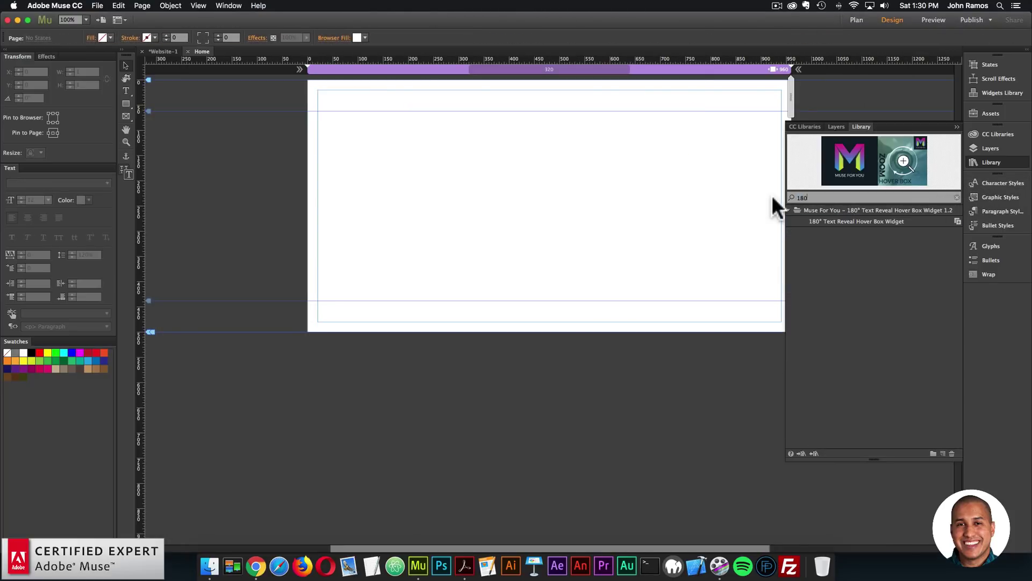
drag(823, 221, 494, 171)
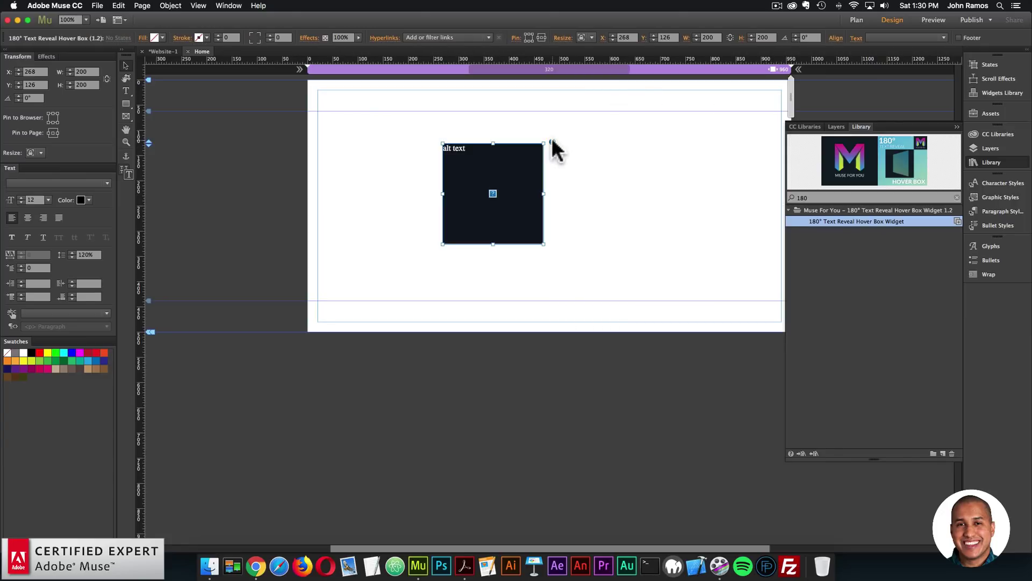
Set the 180° Text Reveal Hover Box's image to the portrait photo with pink smoke.
click(552, 142)
click(681, 160)
double_click(511, 155)
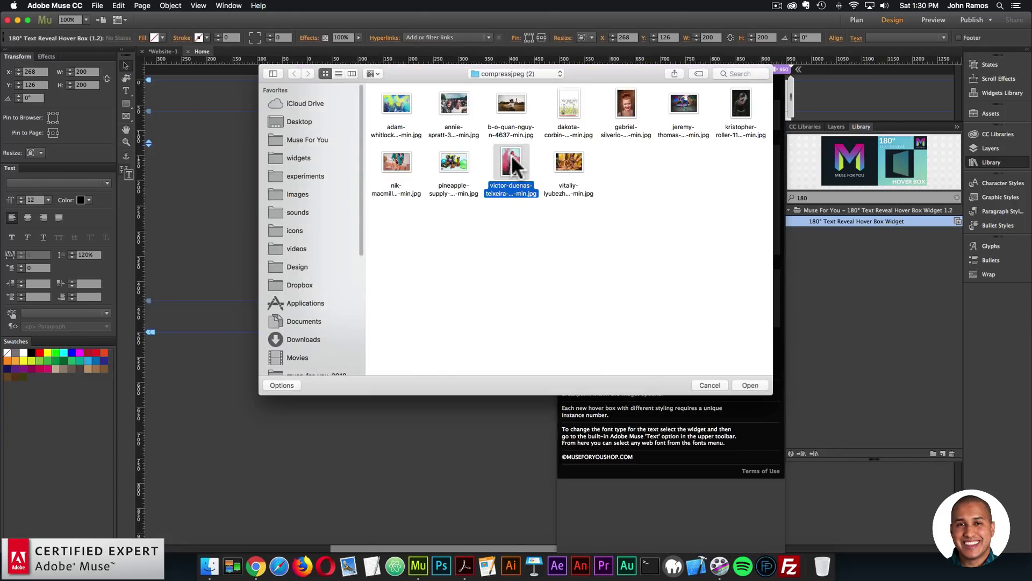
Resize the 180° Text Reveal Hover Box to 396 by 275 at about X 282, Y 113, and preview the page in the browser.
drag(543, 194, 643, 193)
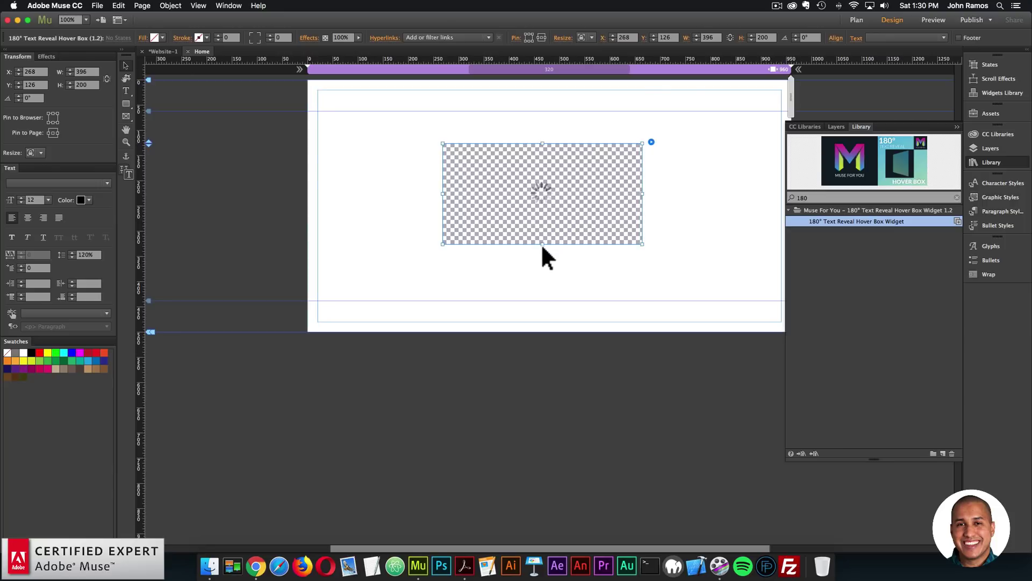
drag(542, 244, 544, 281)
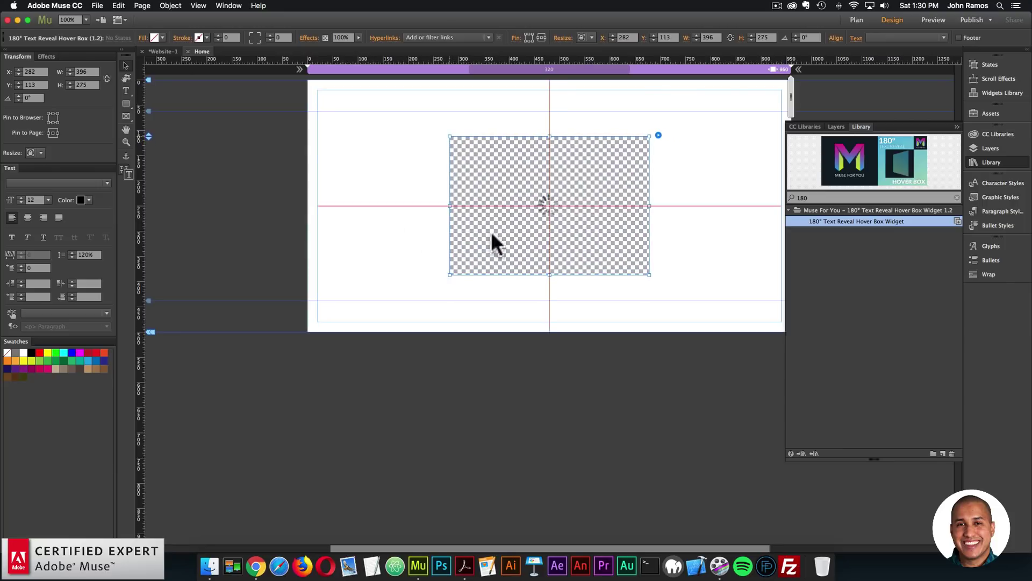
click(428, 243)
click(97, 9)
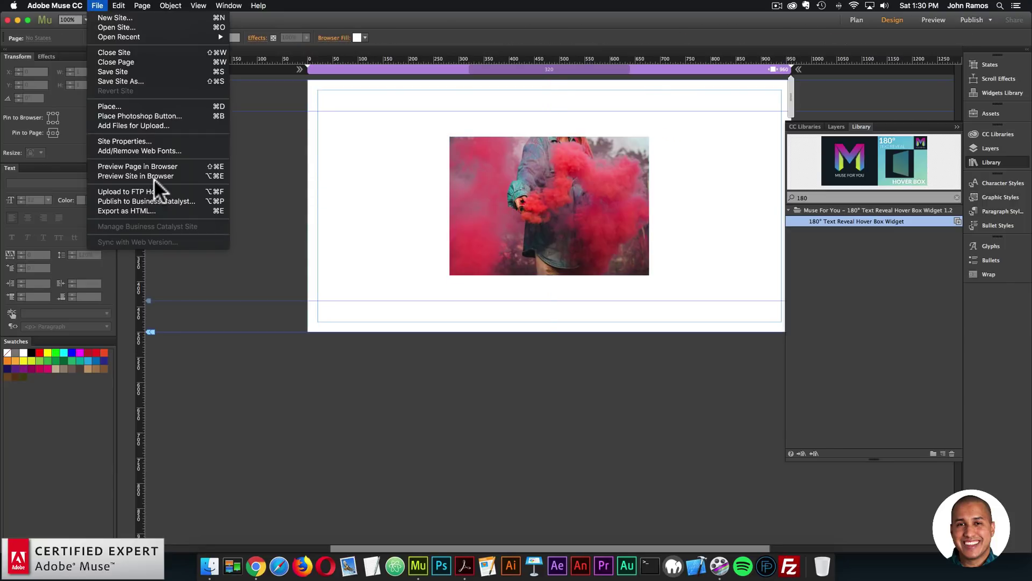
click(153, 167)
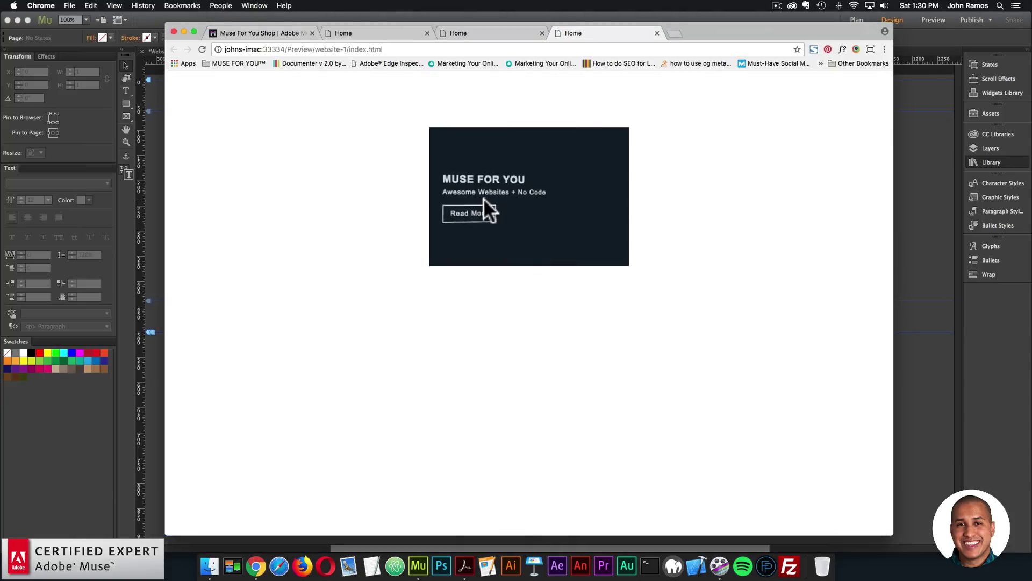
mouse_move(471, 223)
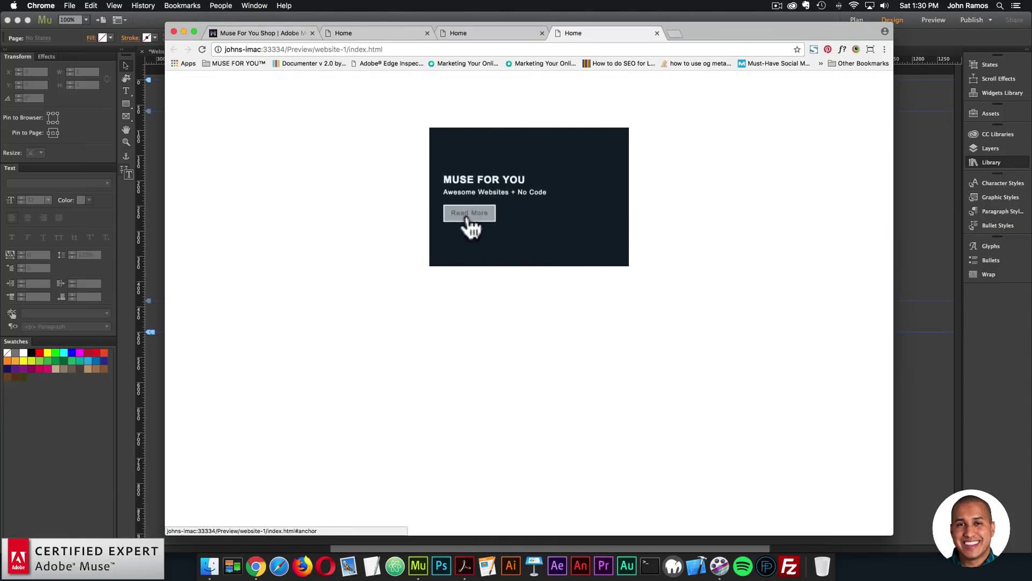
click(902, 207)
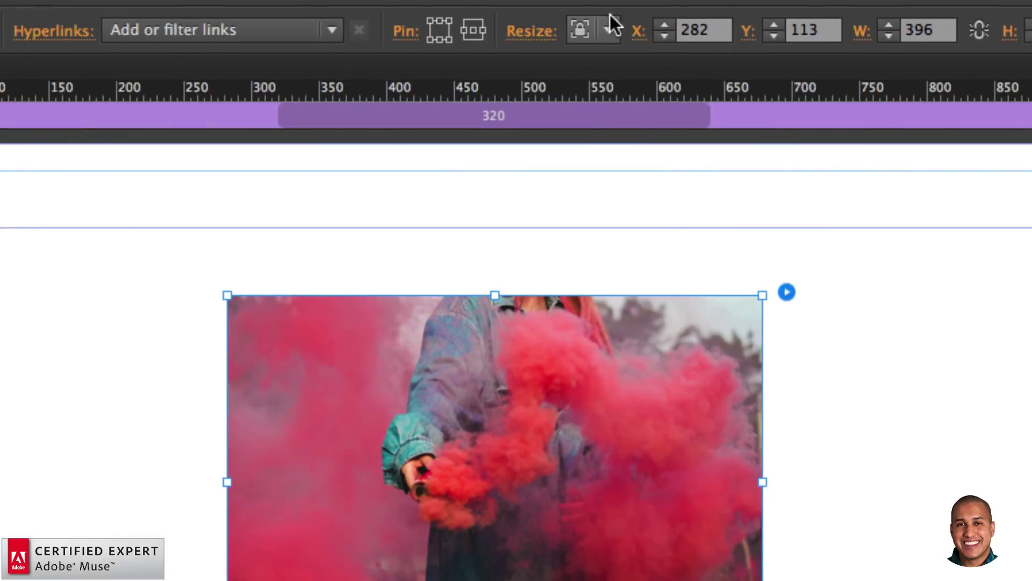
Set the 180° Text Reveal Hover Box to Stretch to Browser Width and preview the page in the browser.
click(592, 37)
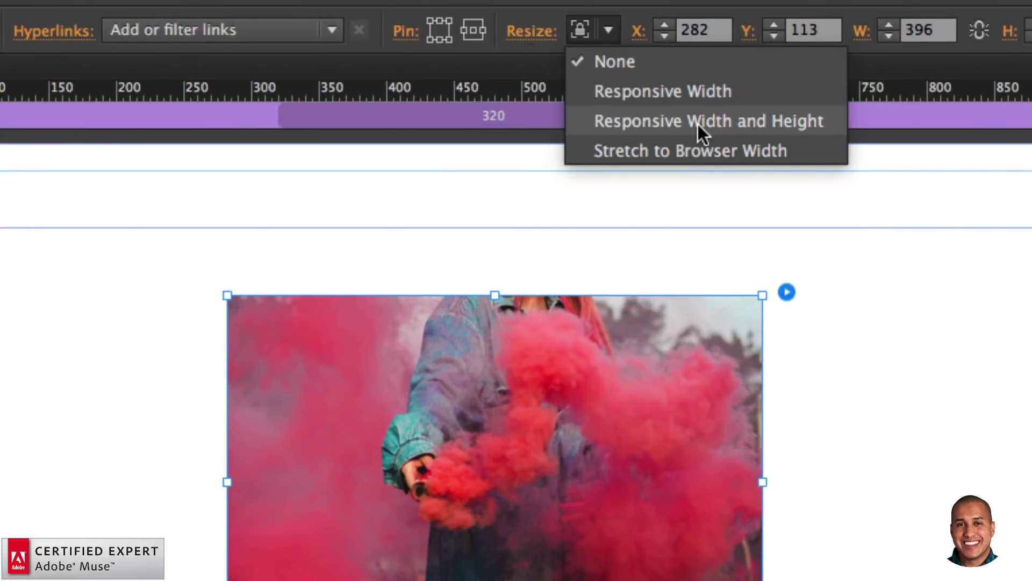
click(669, 151)
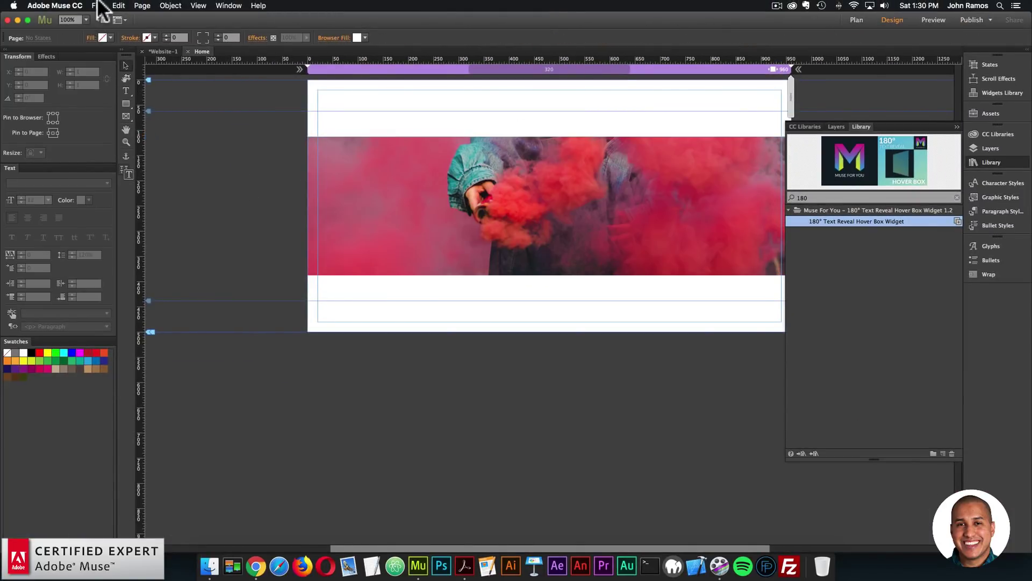
click(99, 4)
click(124, 163)
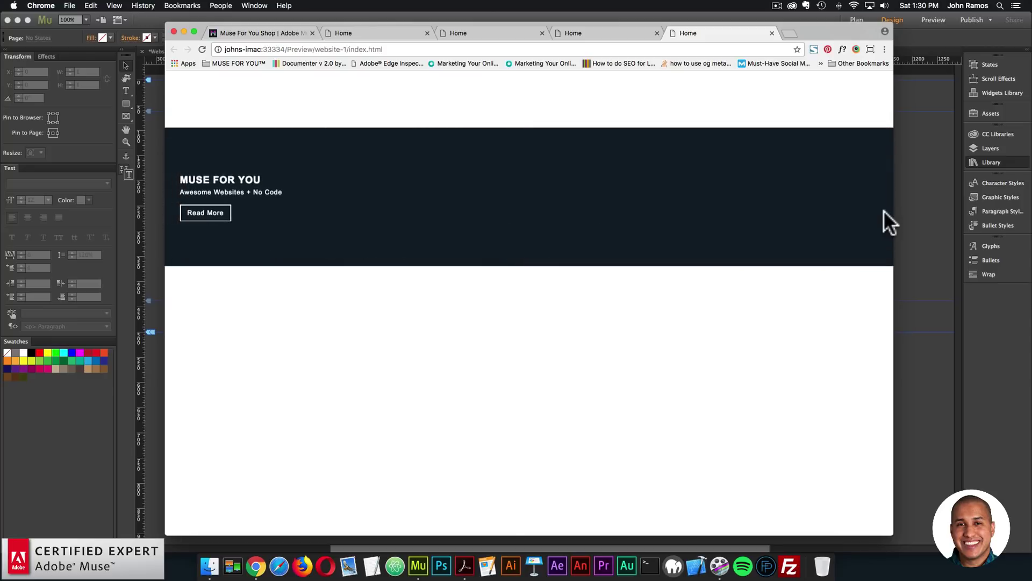
click(931, 212)
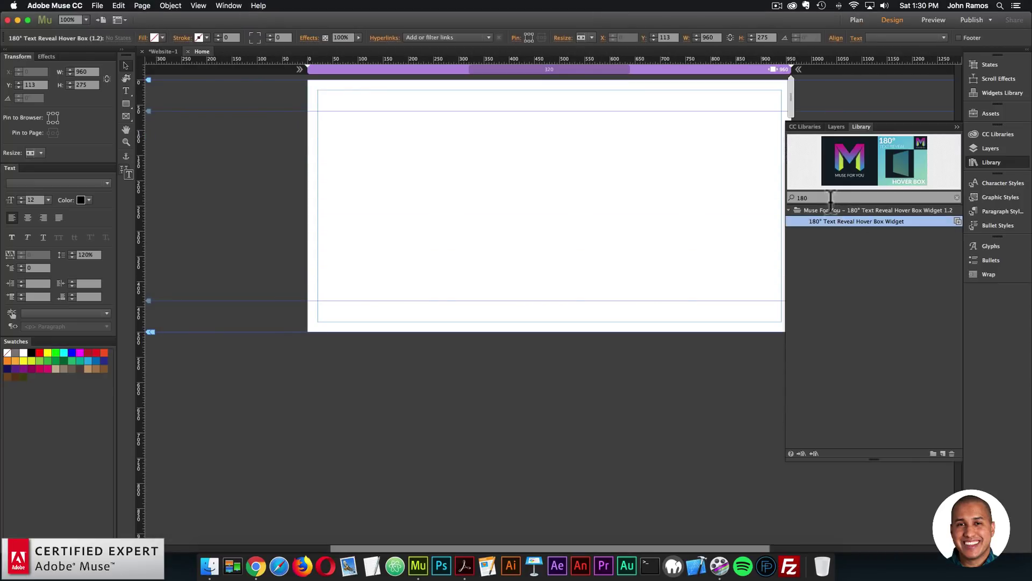
Replace the 180° widget with the Zoom Hover Box Widget, searching the Library for "zoom" and placing it at about X 76, Y 62.
double_click(811, 197)
text(zoom)
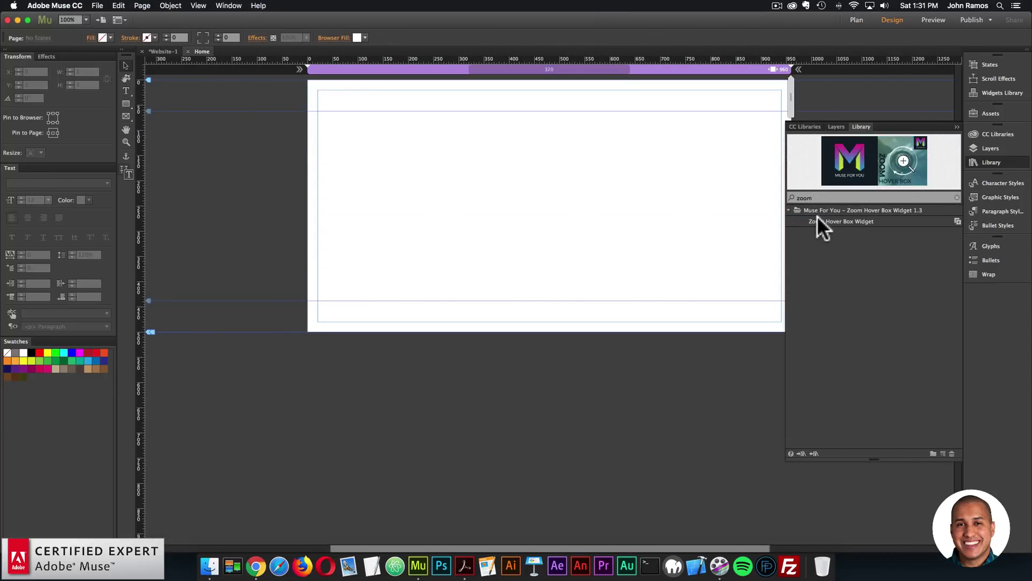
drag(817, 217, 415, 109)
drag(463, 145, 394, 145)
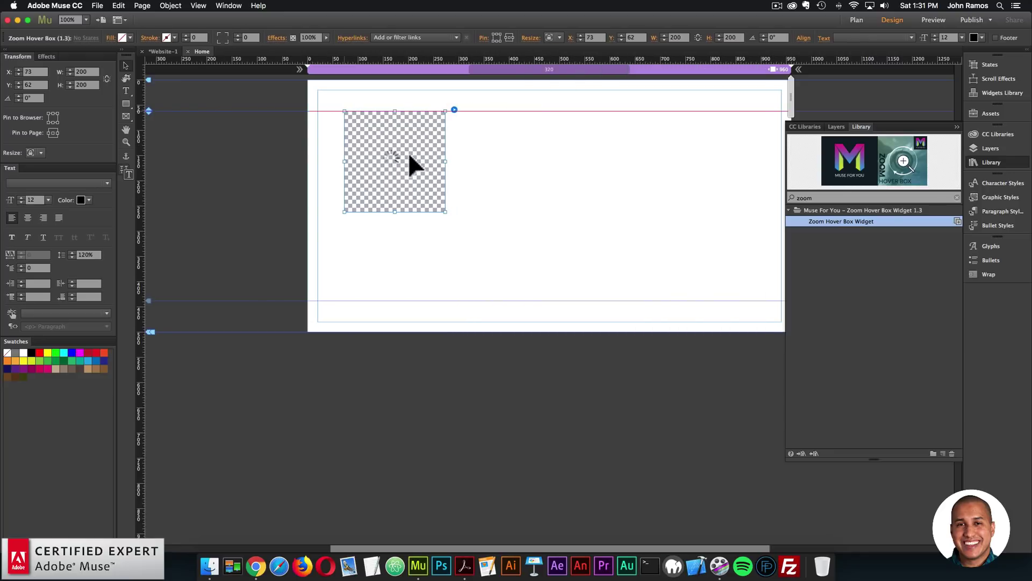
Make the Zoom Hover Box 418 high with Stretch to Browser Width, and move it to the top of the page at Y 0.
drag(396, 211, 396, 321)
click(560, 35)
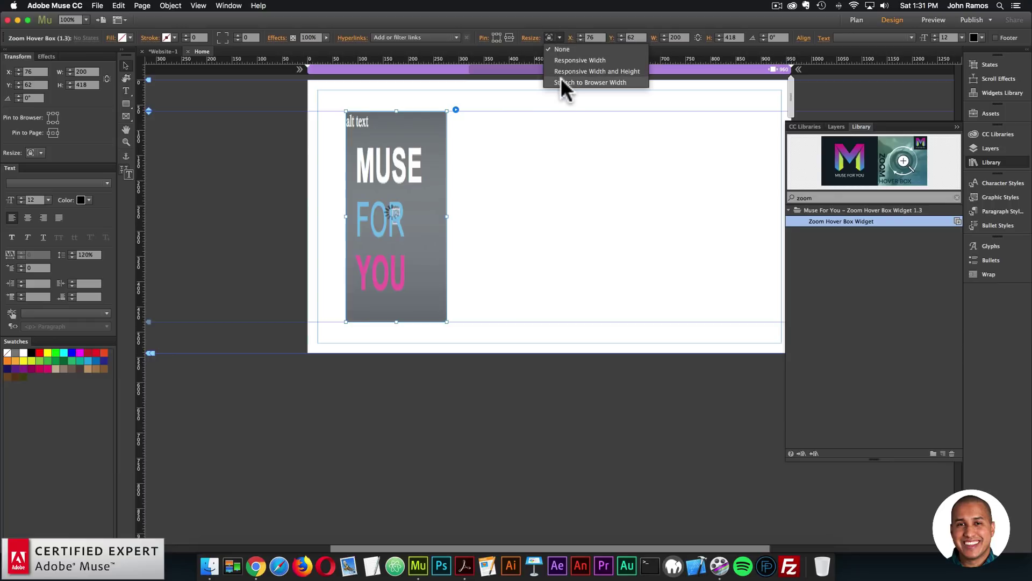
click(562, 80)
click(991, 162)
drag(660, 180, 661, 148)
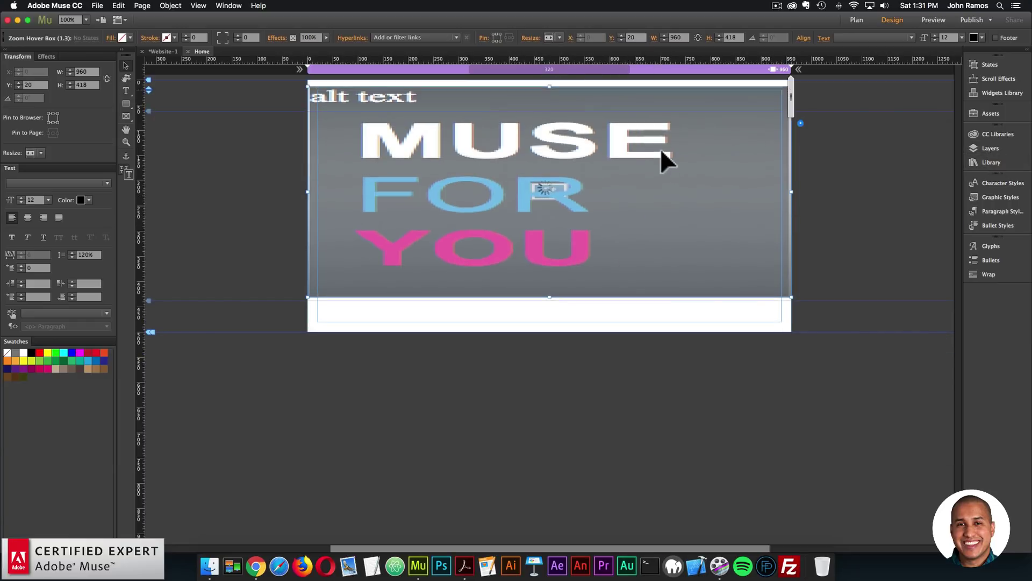
Set the Zoom Hover Box's image to the victor-duenas-teixeira portrait photo with pink smoke.
click(801, 123)
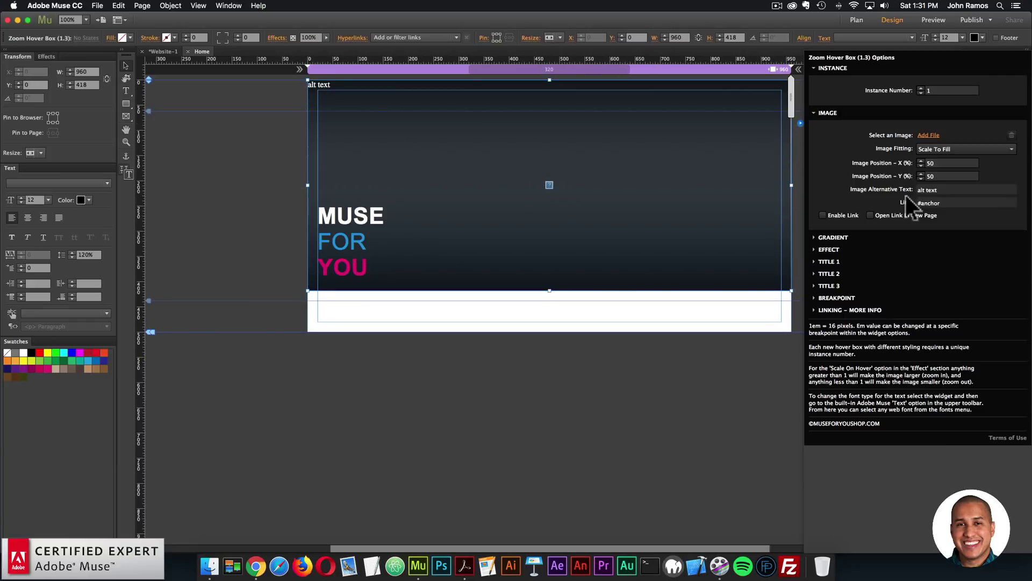
click(930, 135)
double_click(512, 160)
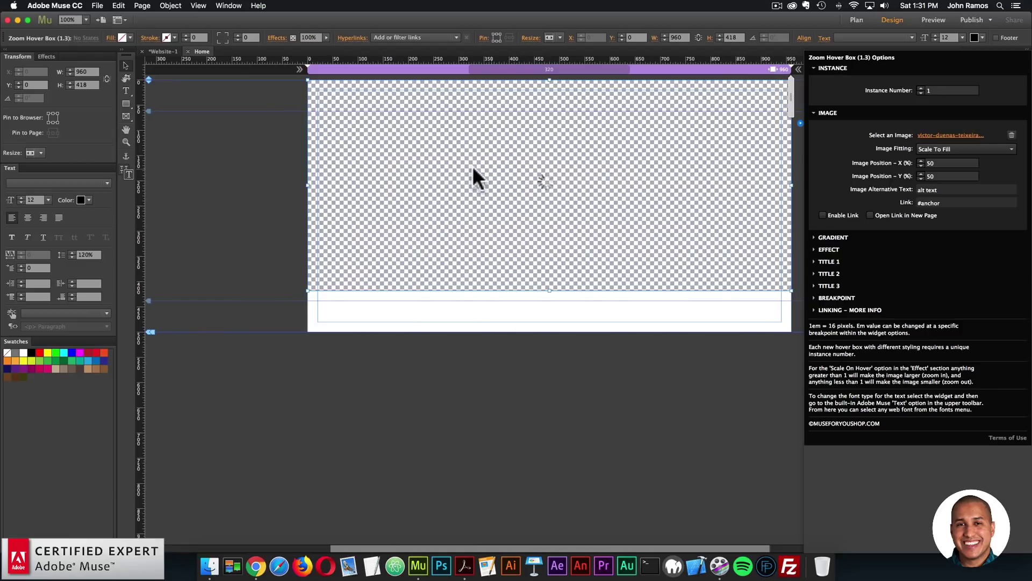
Preview the page with the full-width Zoom Hover Box in the browser and return to Adobe Muse.
click(196, 183)
click(97, 6)
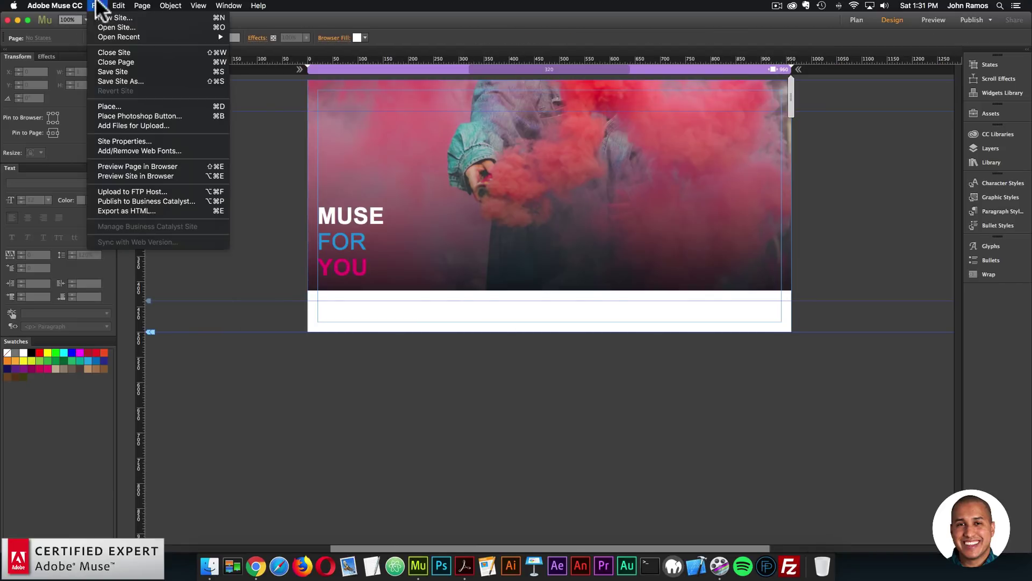
click(110, 167)
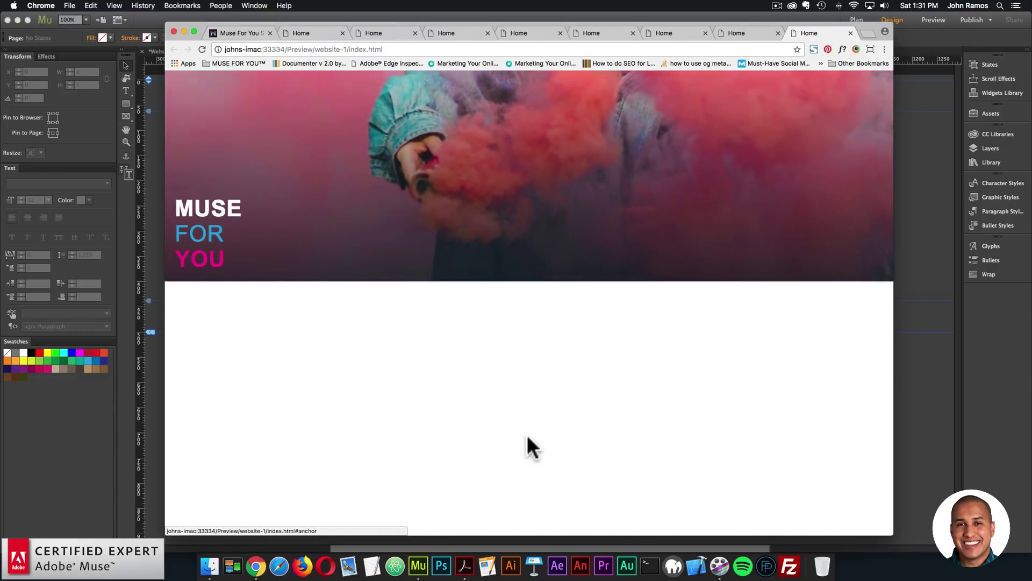
click(921, 227)
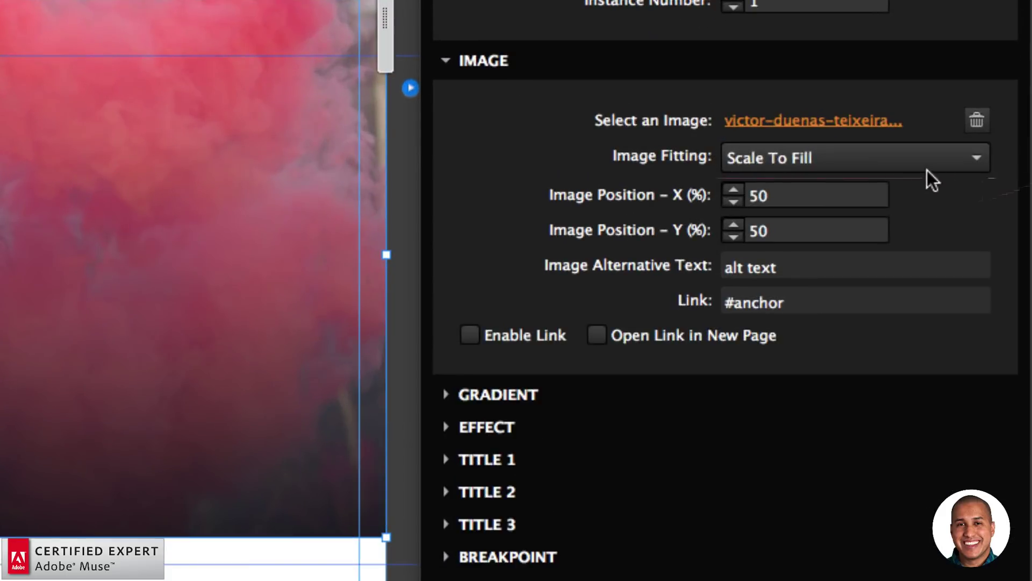
Set the Zoom Hover Box's image fitting to Original Size.
click(982, 151)
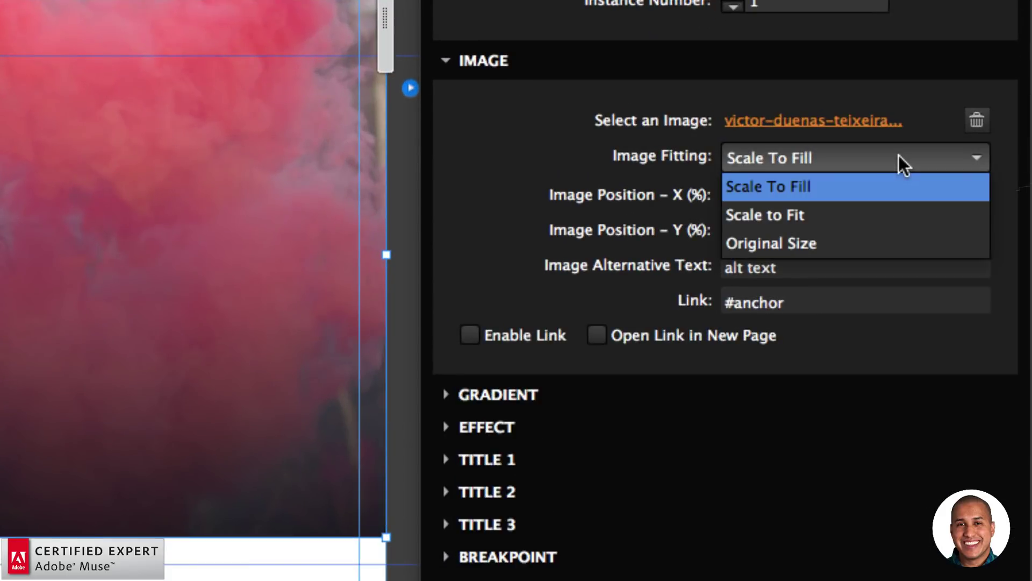
click(809, 242)
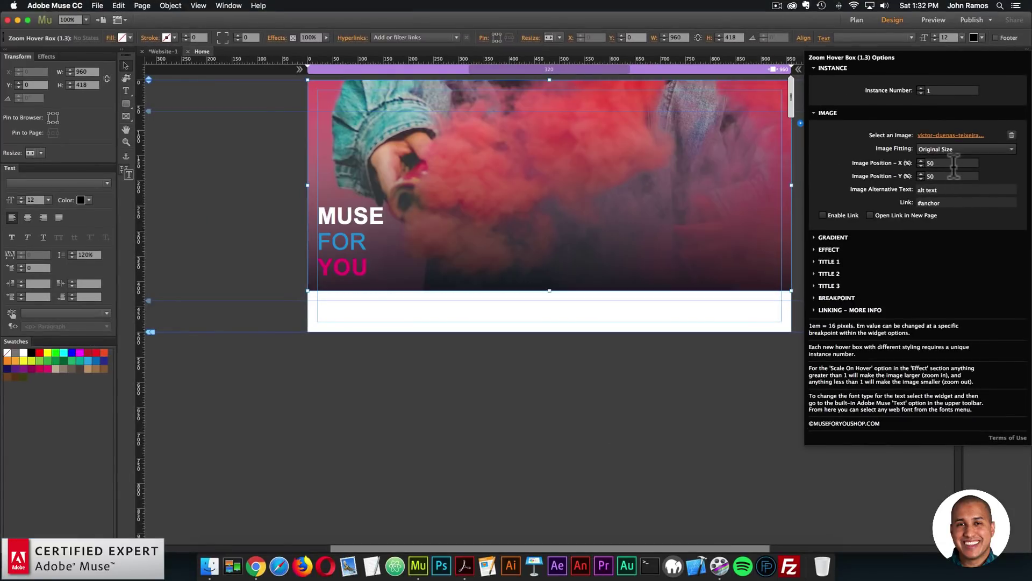
double_click(952, 163)
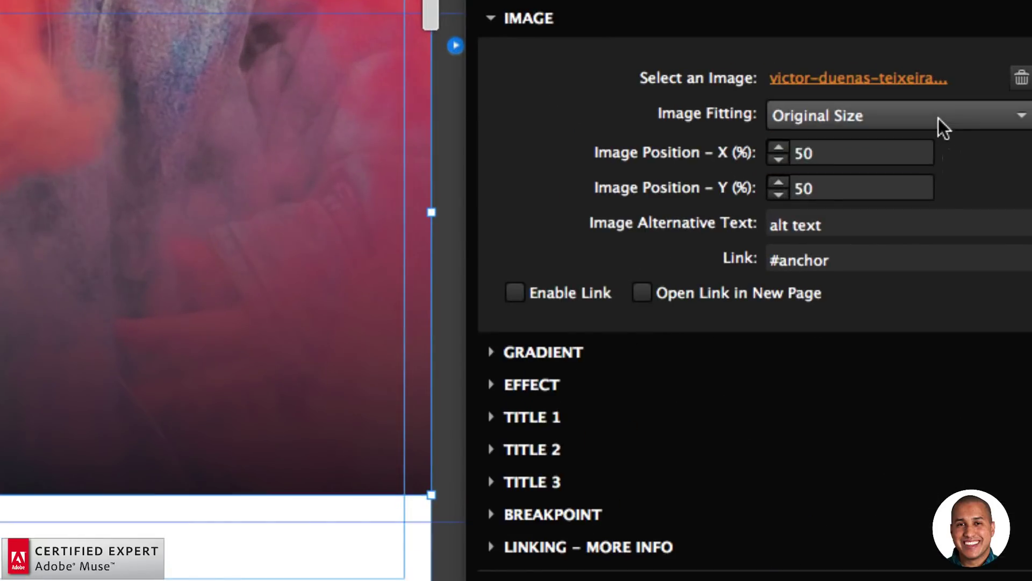
click(981, 149)
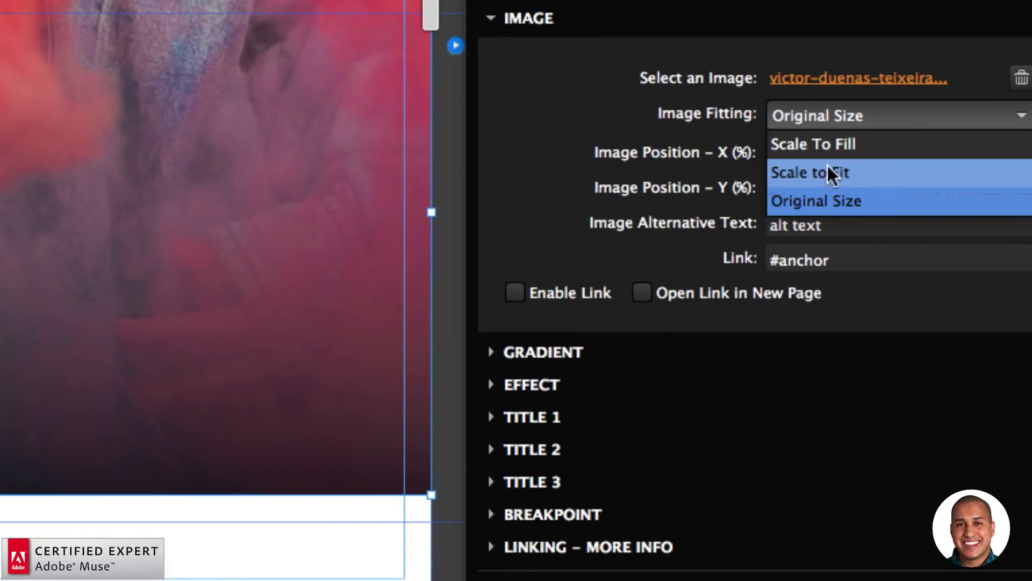
click(722, 164)
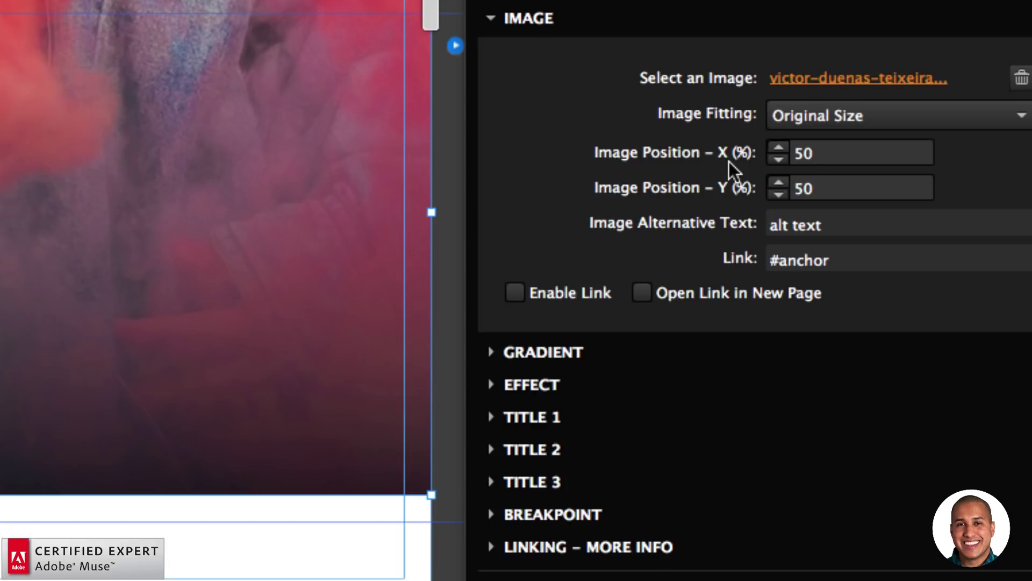
Set the Zoom Hover Box's horizontal image position (X) to 80%.
click(795, 155)
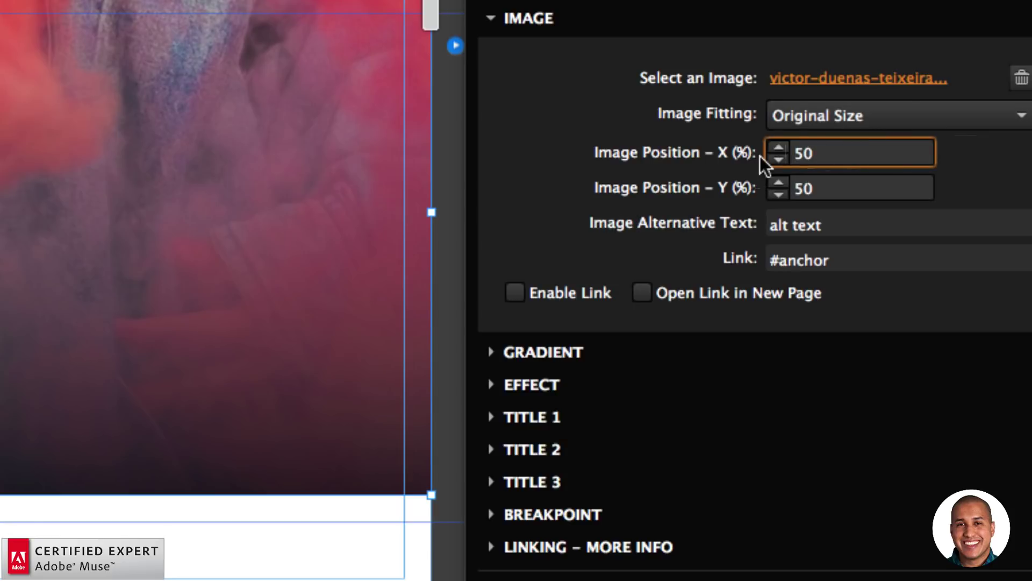
text(8)
key(Delete)
key(Delete)
text(0)
key(Return)
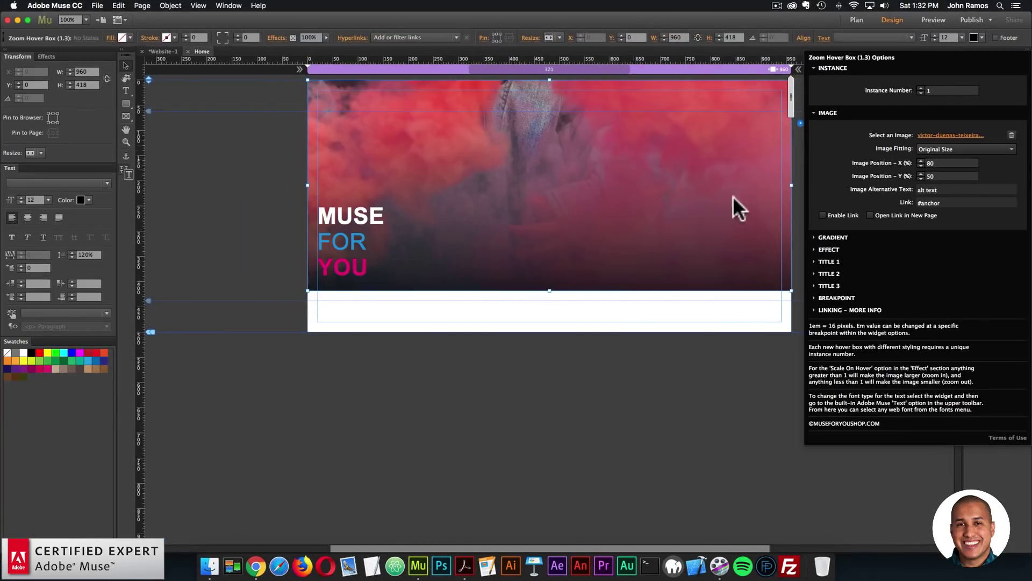
Set both the X and Y image positions of the Zoom Hover Box to 100%.
double_click(941, 163)
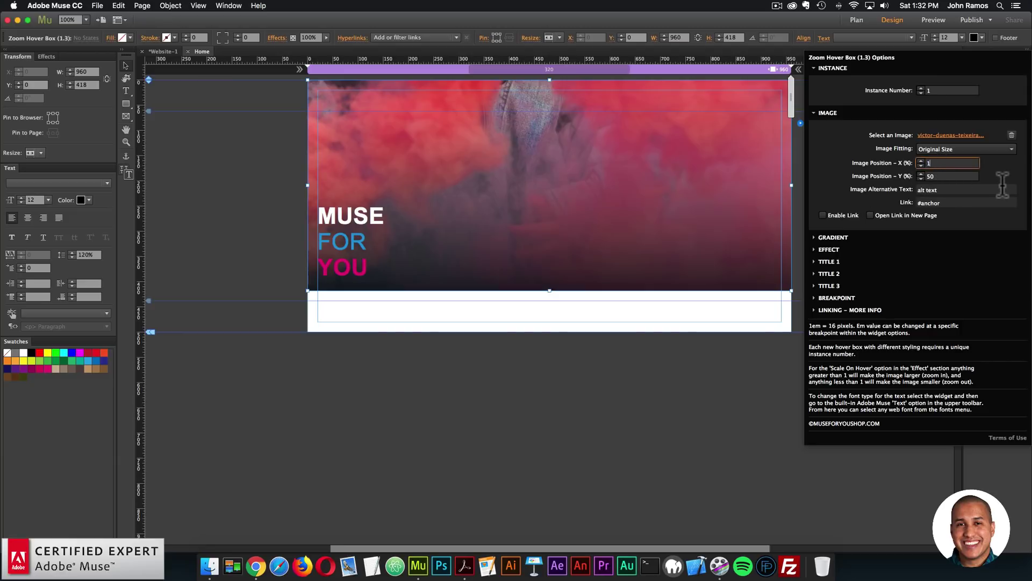
text(100)
key(Return)
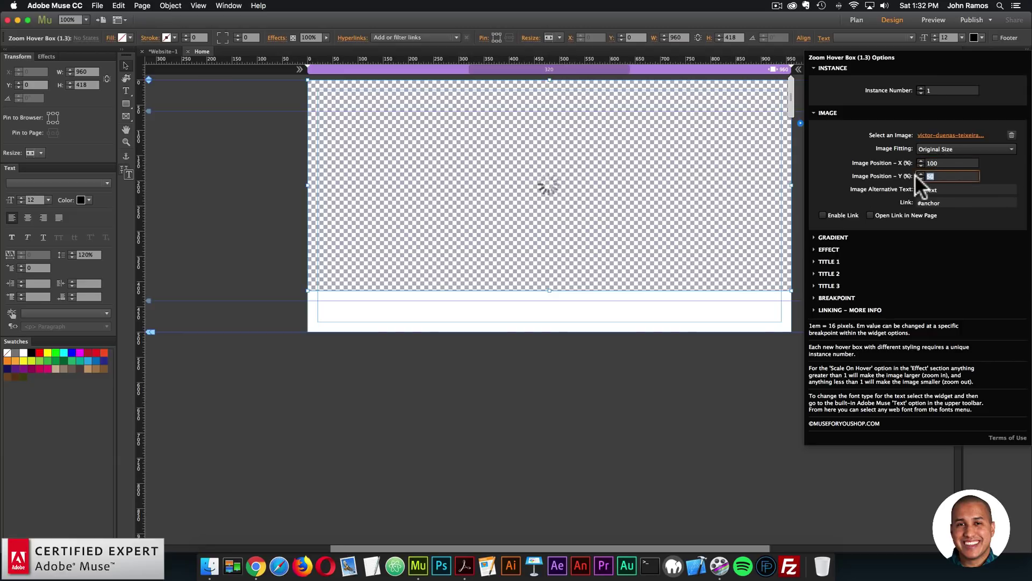
double_click(945, 177)
text(100)
key(Return)
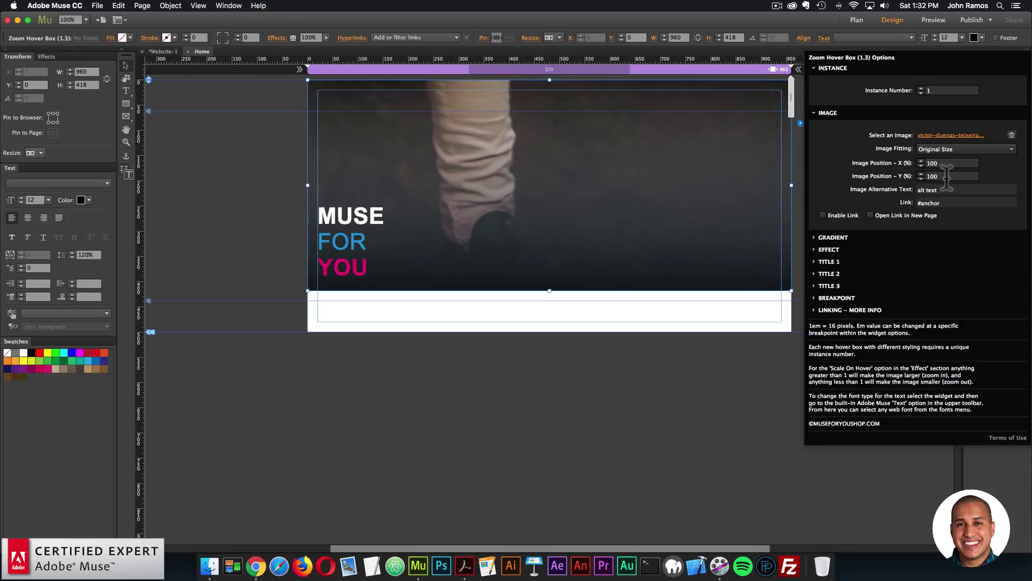
Set both the X and Y image positions of the Zoom Hover Box to 0%.
drag(947, 163, 888, 162)
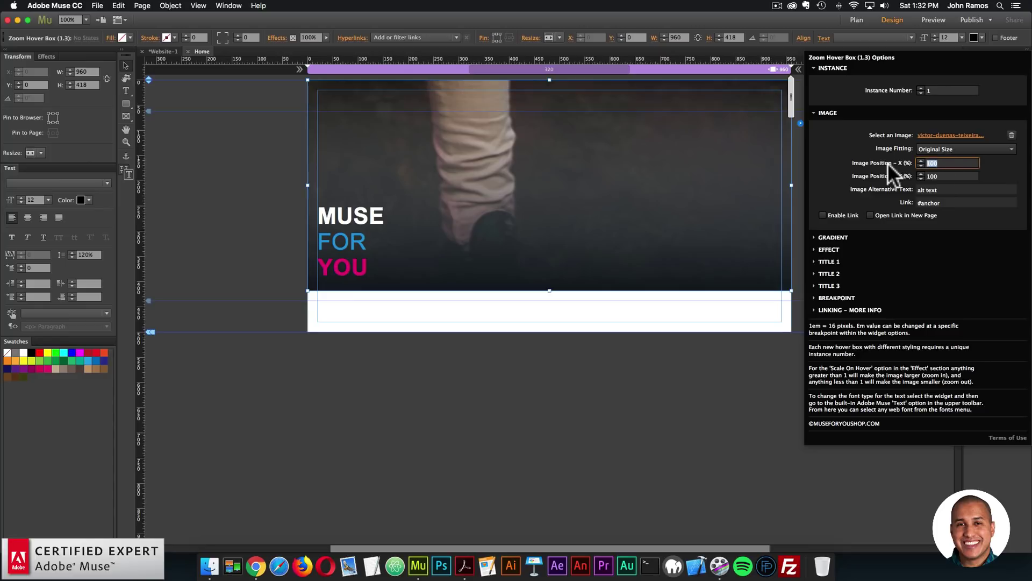
text(0)
key(Tab)
text(0)
key(Return)
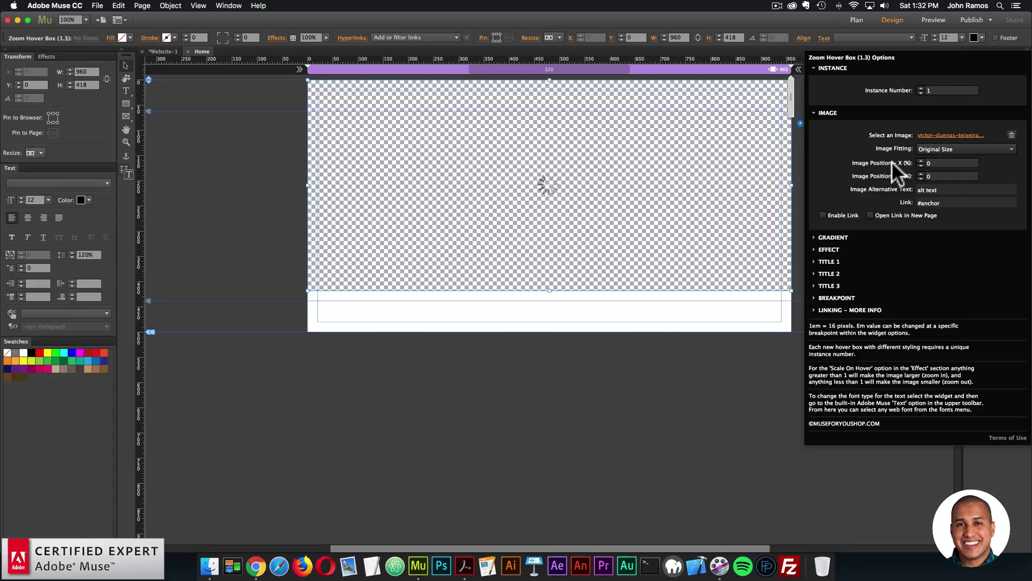
Set the Zoom Hover Box's X and Y image positions back to 50%.
click(944, 161)
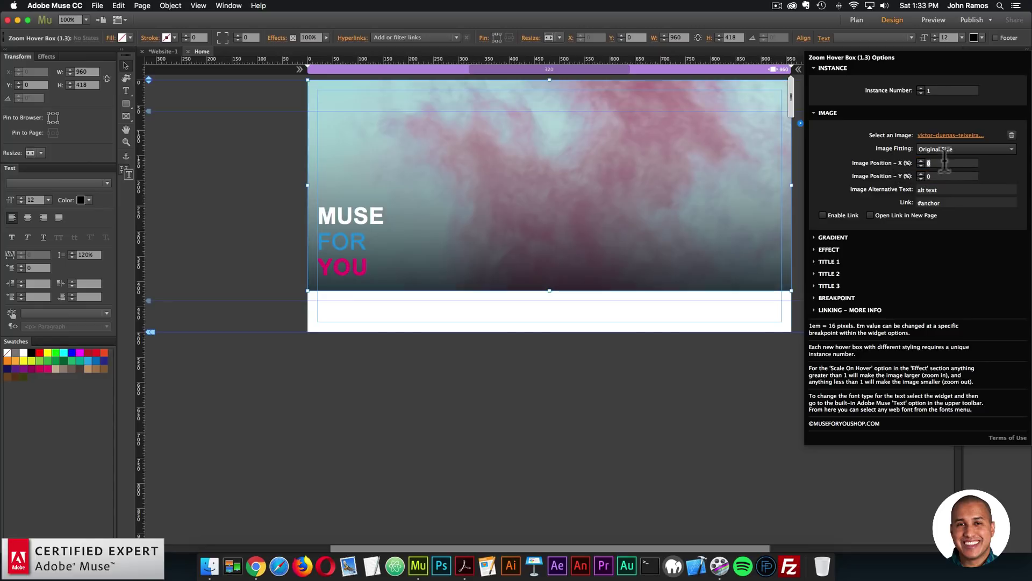
text(50)
key(Tab)
text(50)
key(Return)
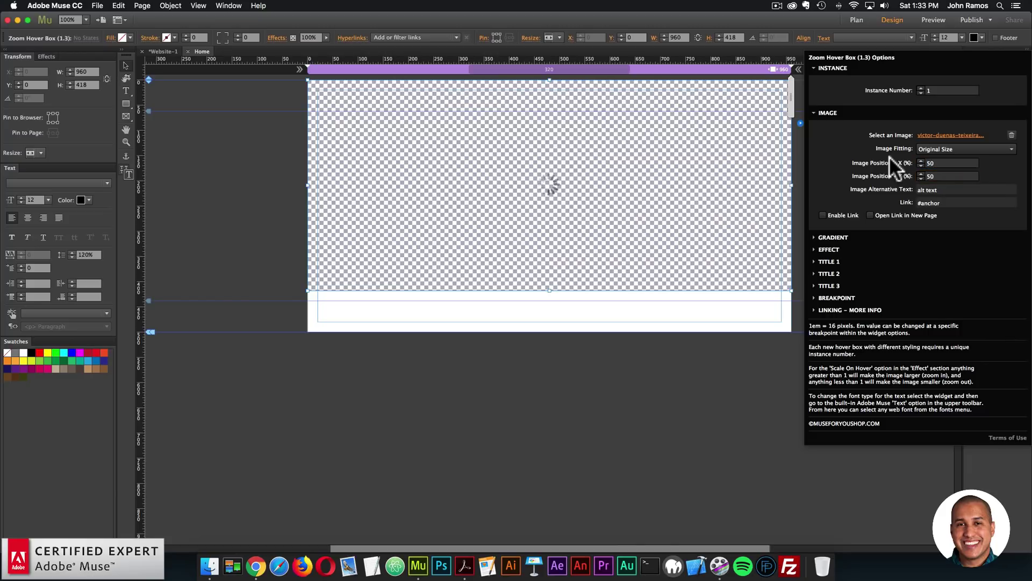
Set the Zoom Hover Box's vertical image position (Y) to 20%.
click(893, 174)
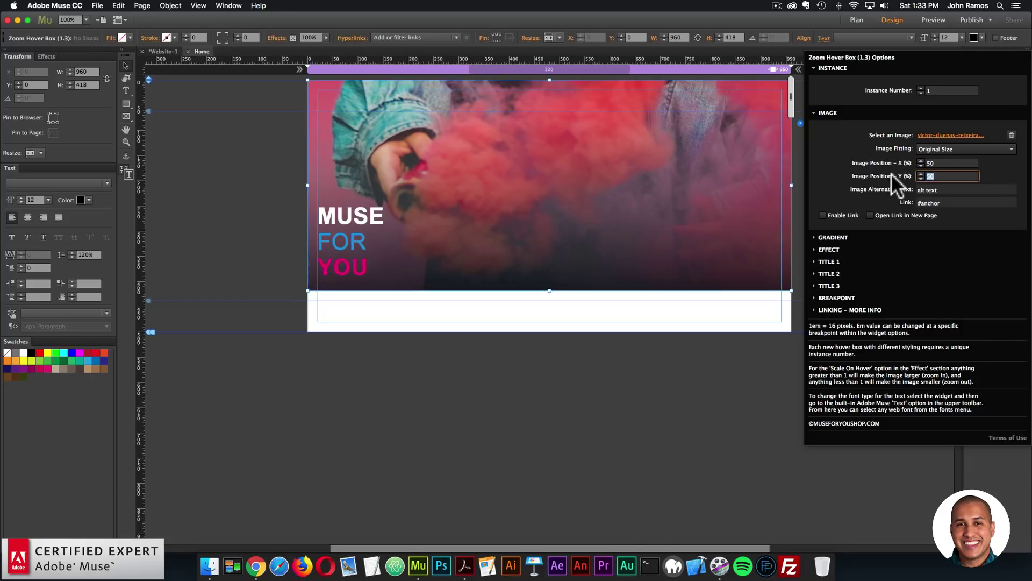
text(20)
key(Return)
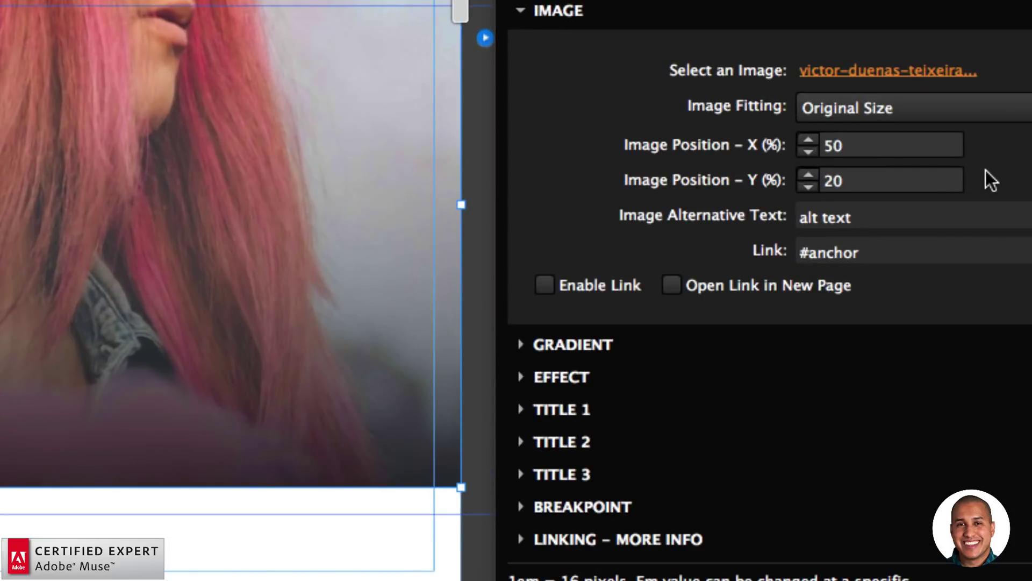
Set the Zoom Hover Box's vertical image position (Y) to 10%.
click(833, 180)
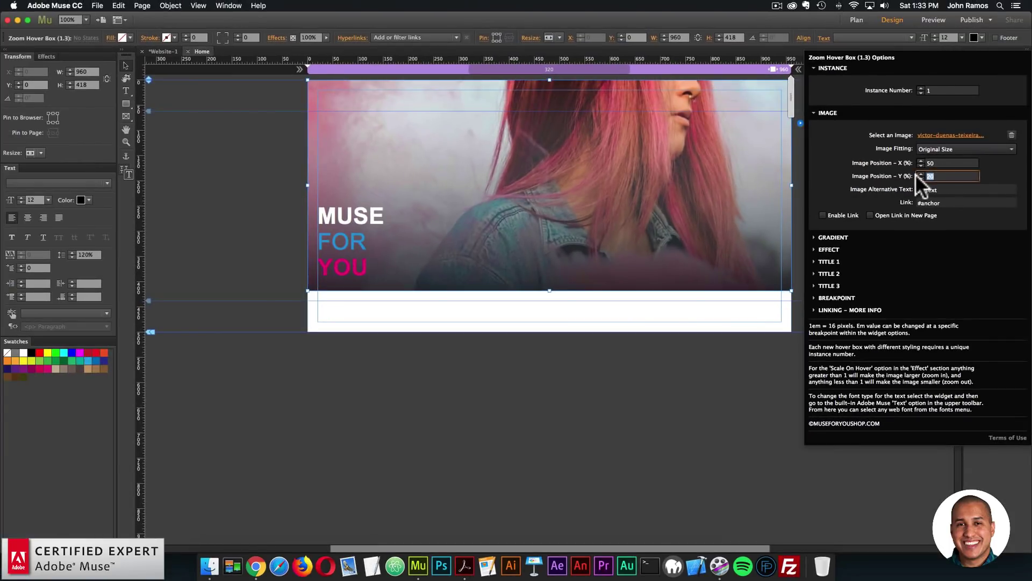
text(10)
key(Return)
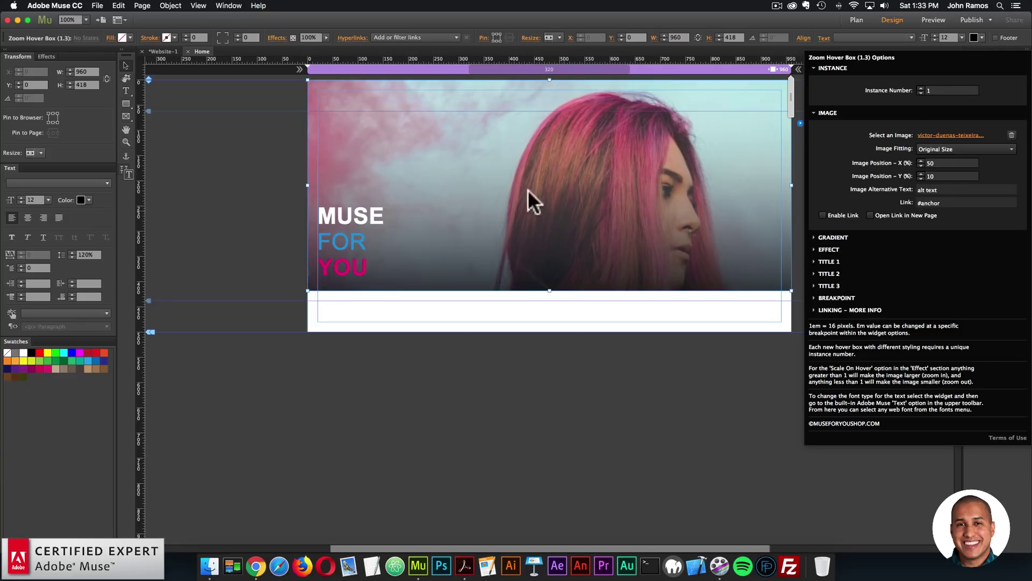
Preview the page in the browser to check the repositioned hover box image, and return to the Muse layout.
click(244, 152)
click(98, 5)
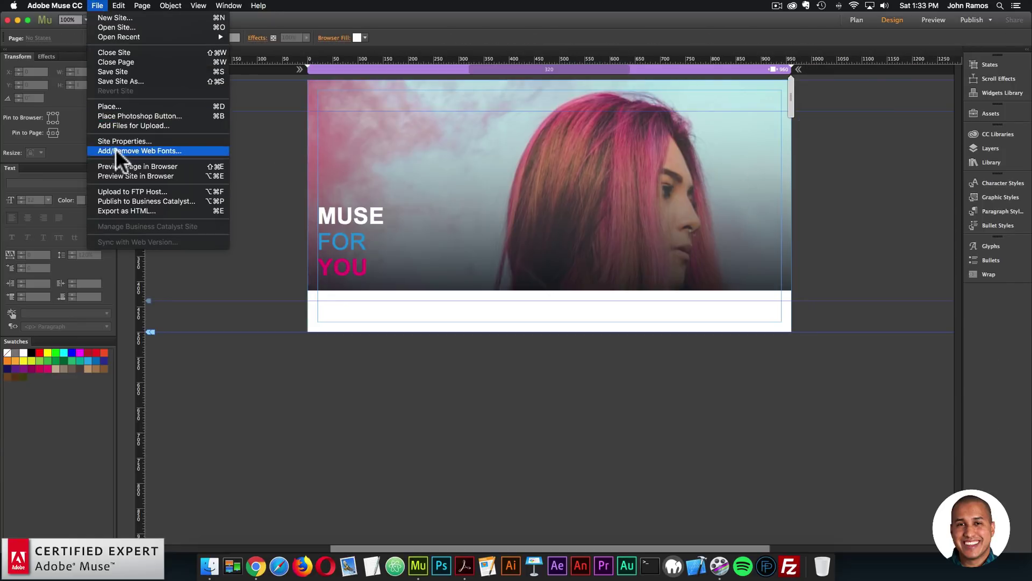
click(116, 164)
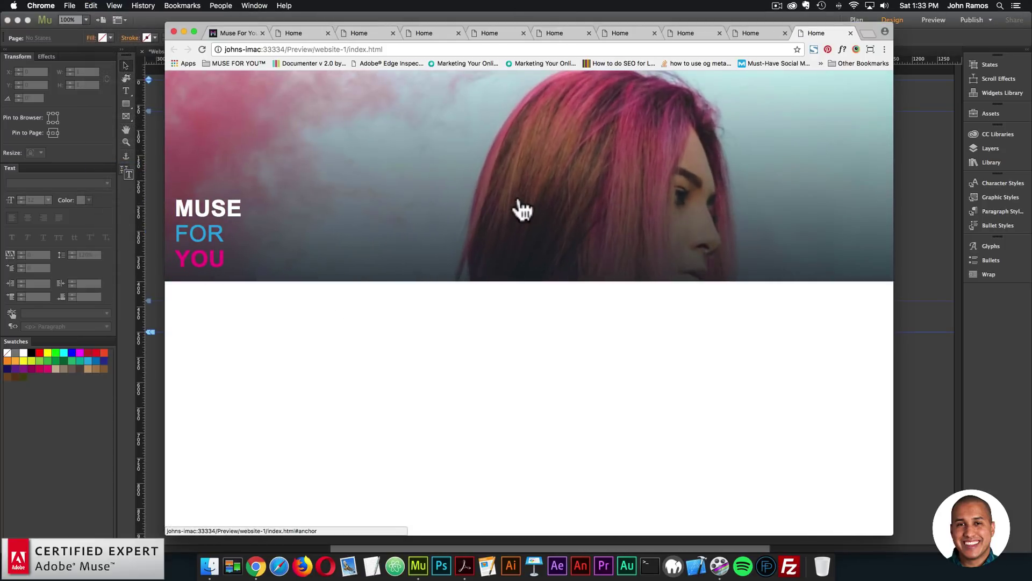
click(915, 199)
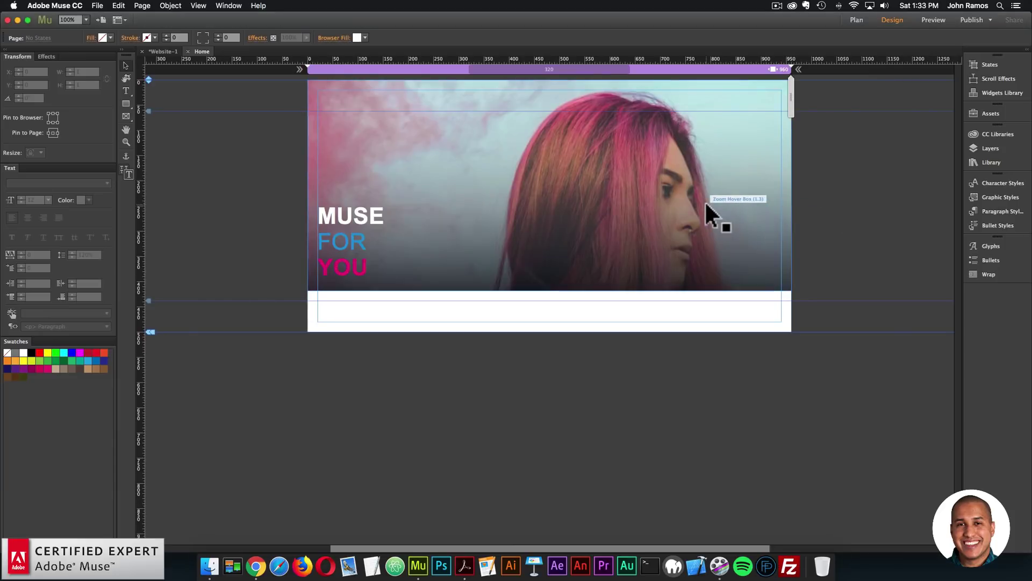
Open the Zoom Hover Box options and examine the image alternative text setting.
click(705, 201)
click(800, 124)
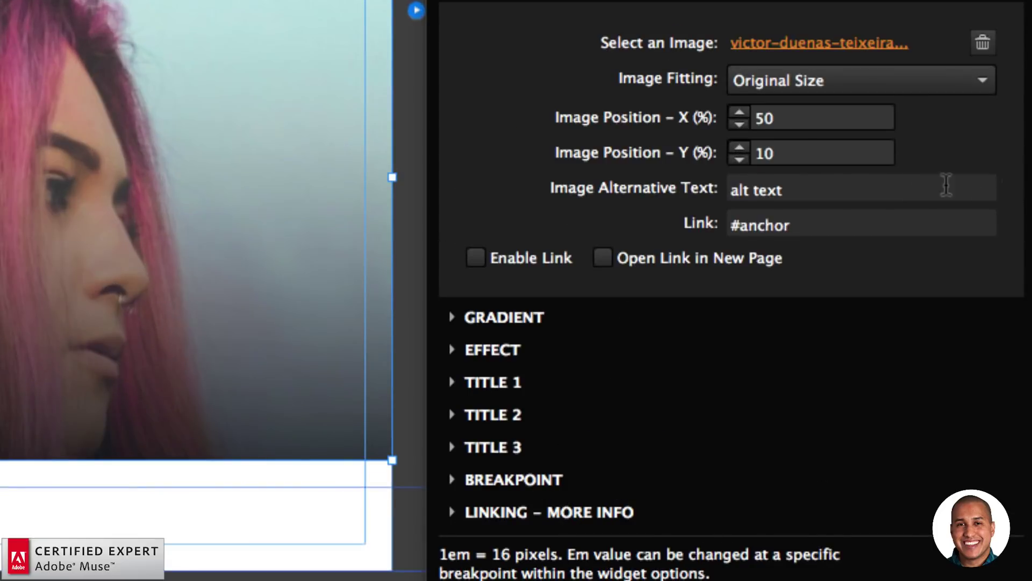
click(816, 183)
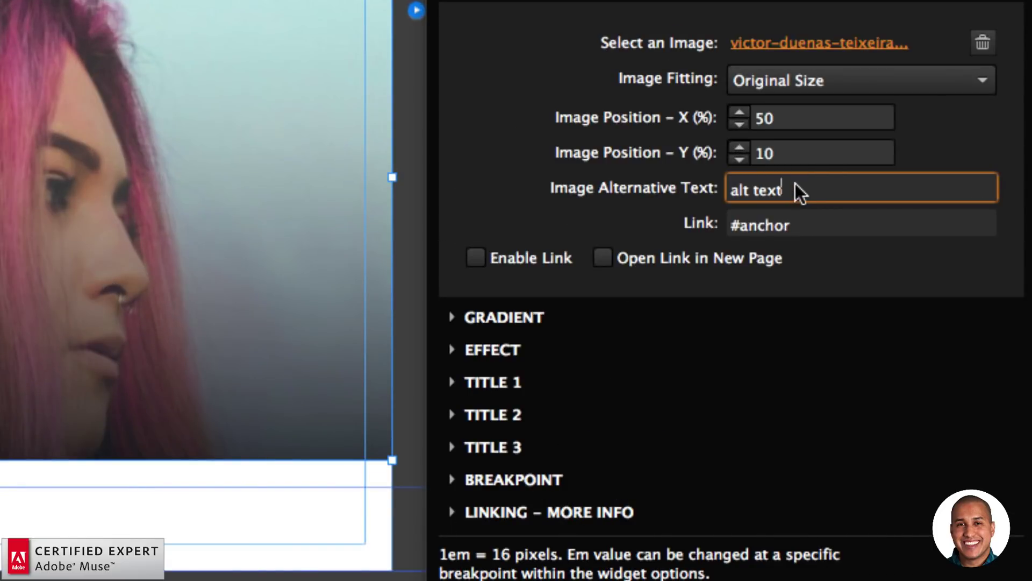
triple_click(795, 186)
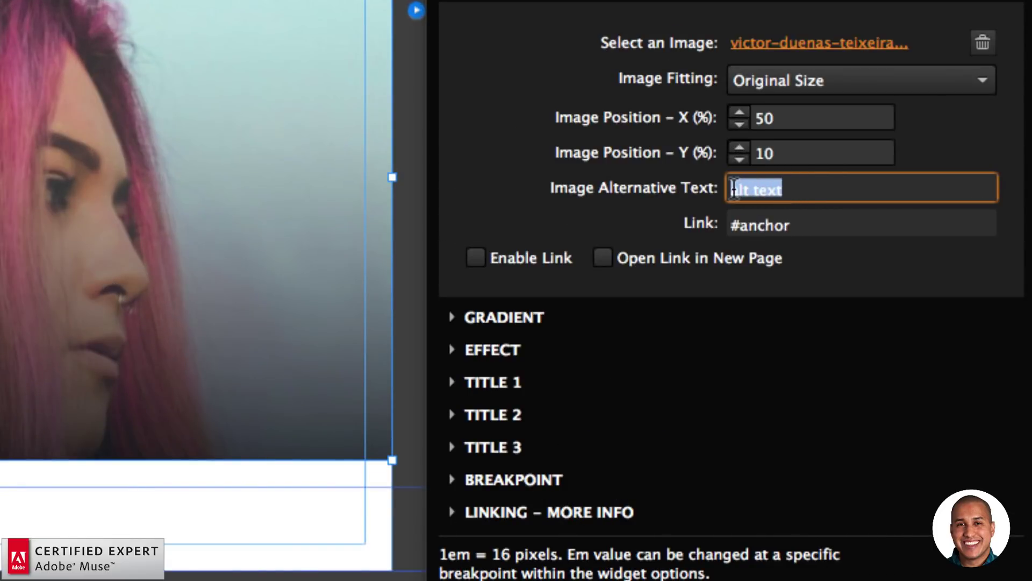
click(812, 189)
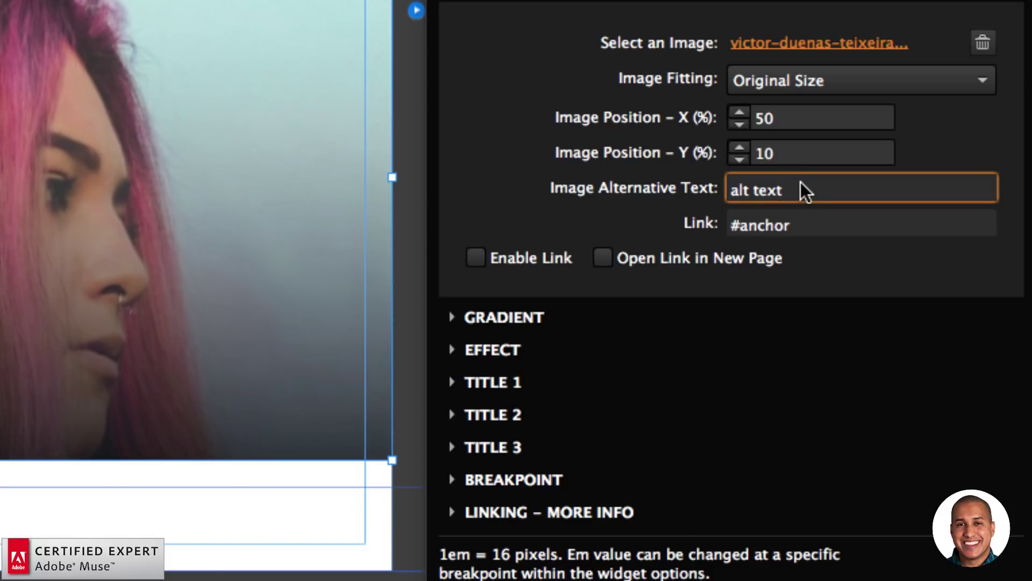
Enable the link on the hover box image and review the linking instructions for pages and anchor points.
drag(796, 225, 670, 226)
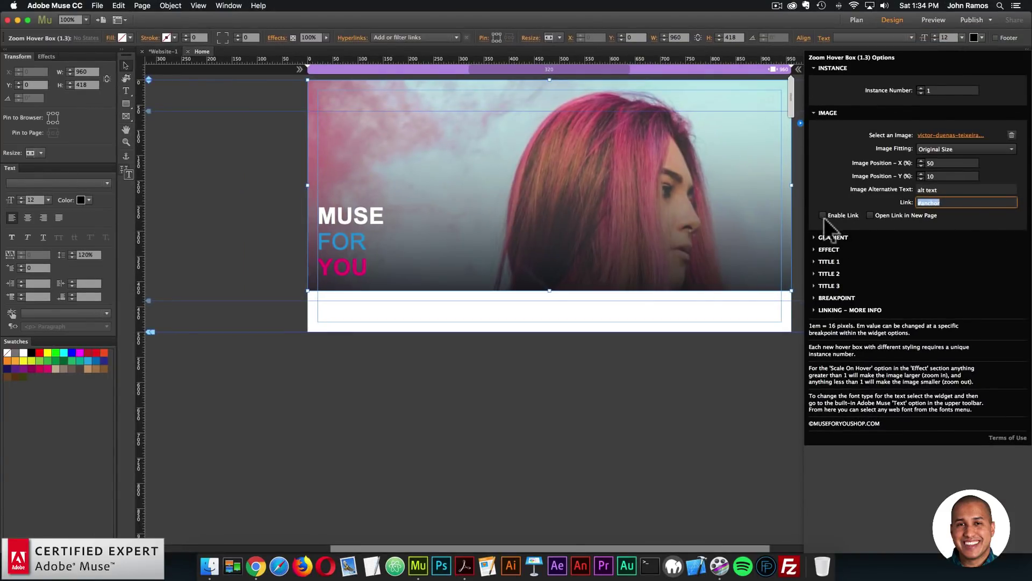
click(823, 215)
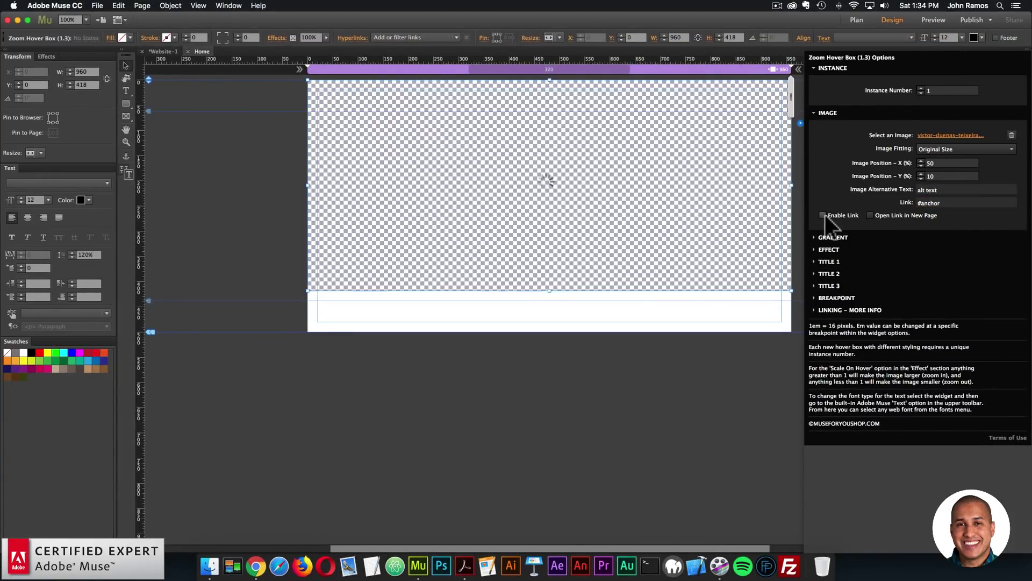
click(1008, 202)
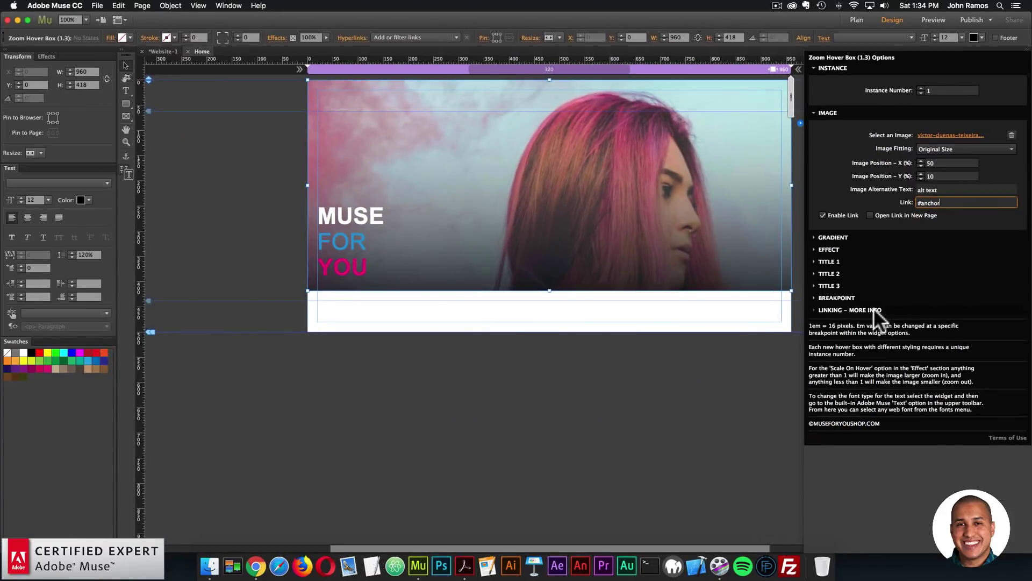
click(645, 495)
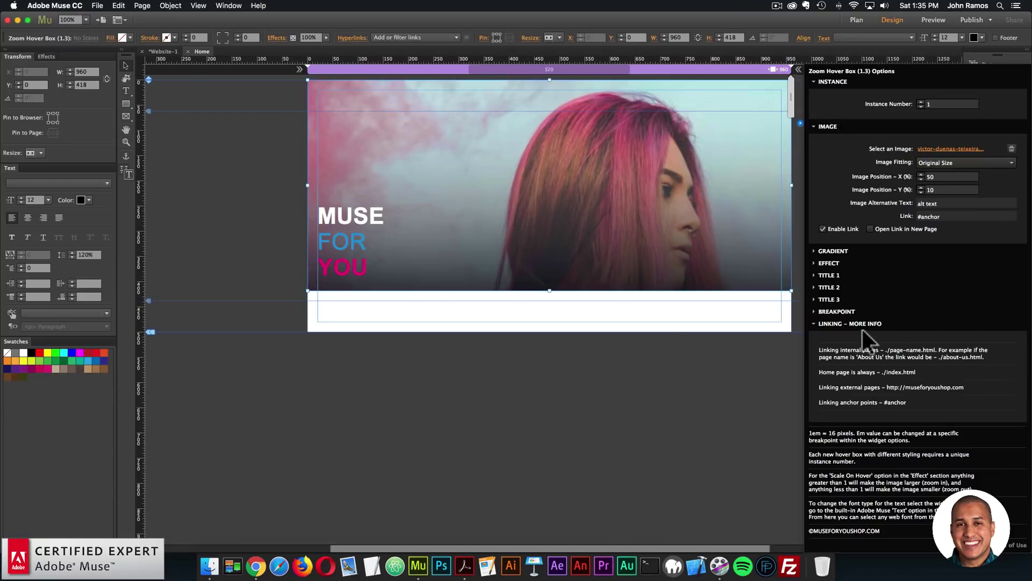
click(863, 326)
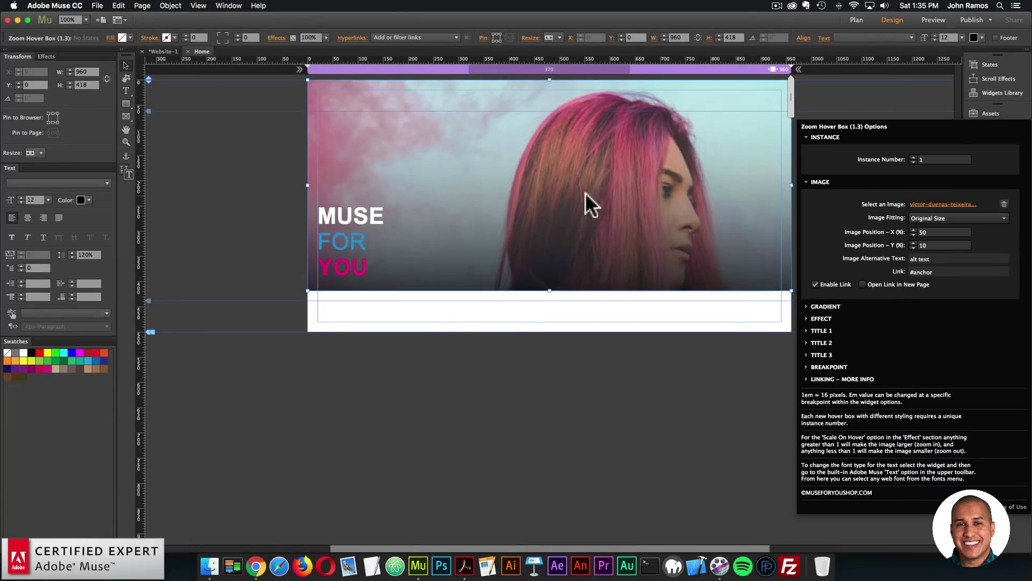
Add a fluid-width breakpoint to the page at 600 px.
click(754, 89)
right_click(726, 68)
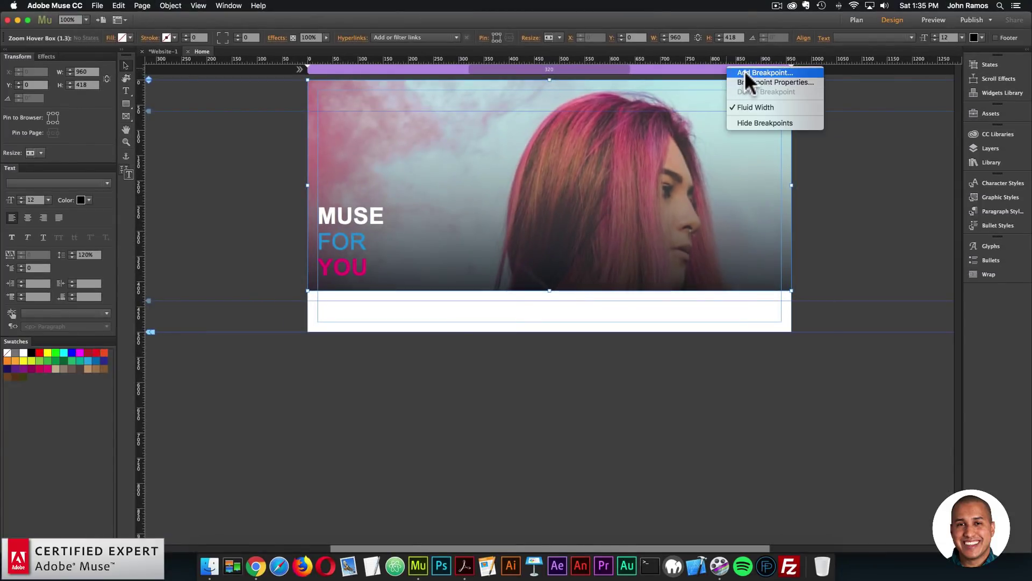
click(745, 72)
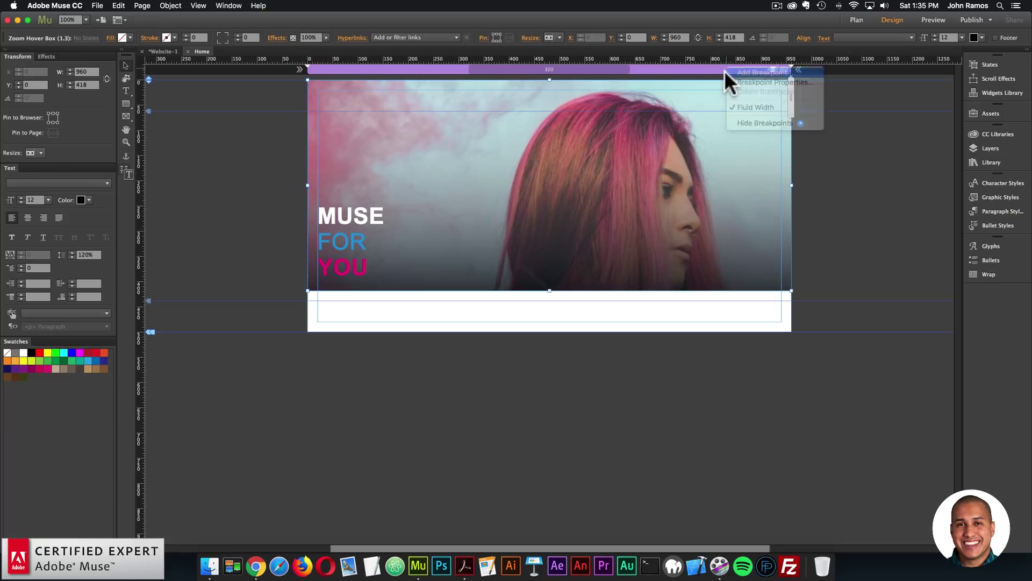
text(600)
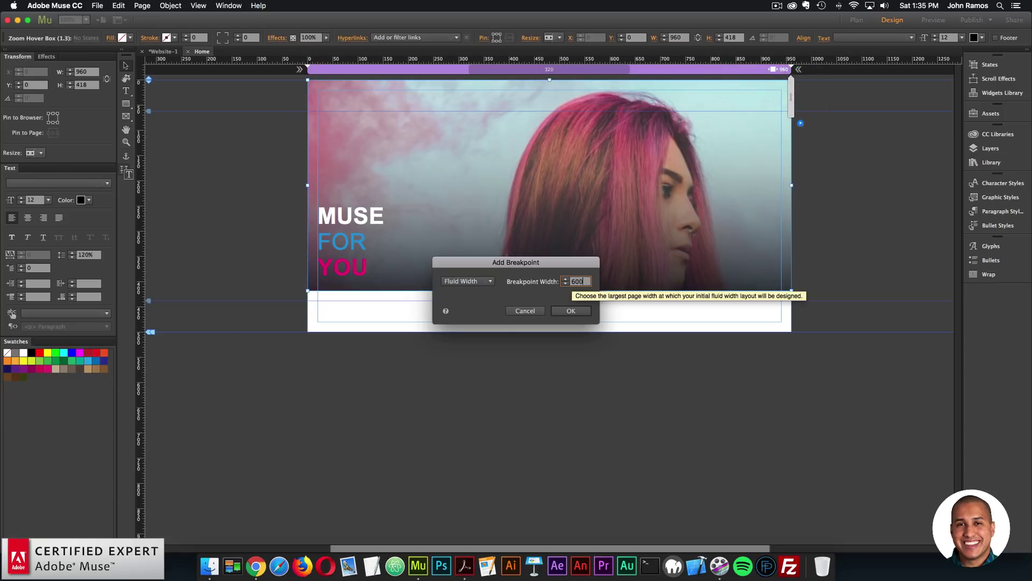
key(Return)
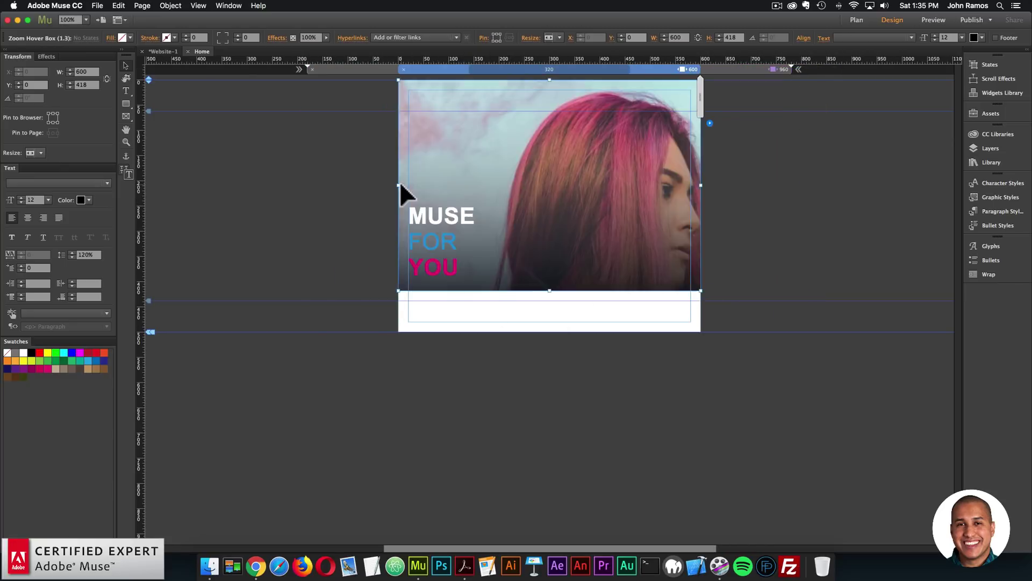
Resize the hover box in the 600 px breakpoint to about 372 by 250 px, centred horizontally on the page.
drag(399, 184, 457, 185)
drag(701, 187, 647, 187)
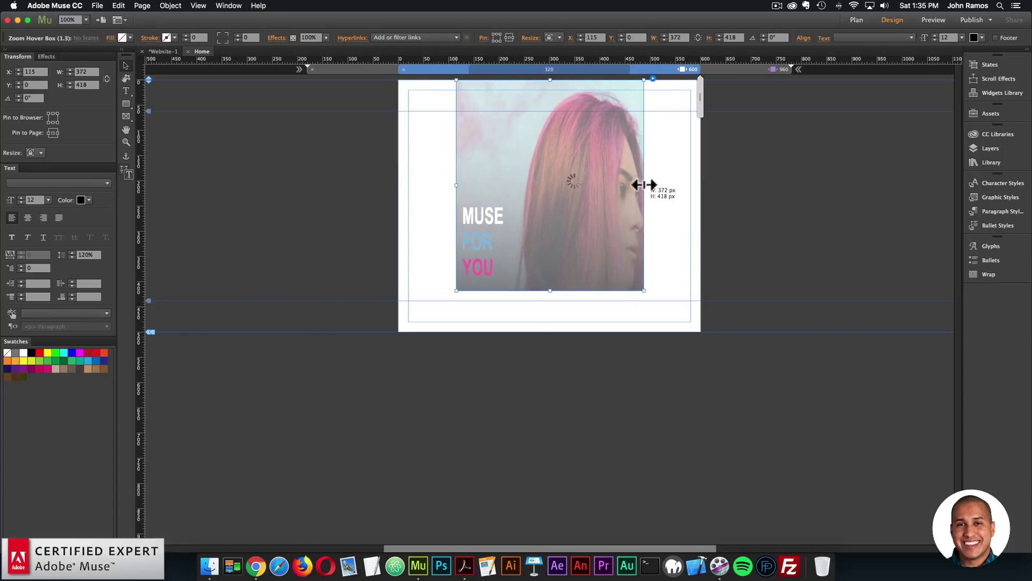
mouse_move(576, 185)
mouse_down()
mouse_move(564, 180)
mouse_move(573, 181)
mouse_up()
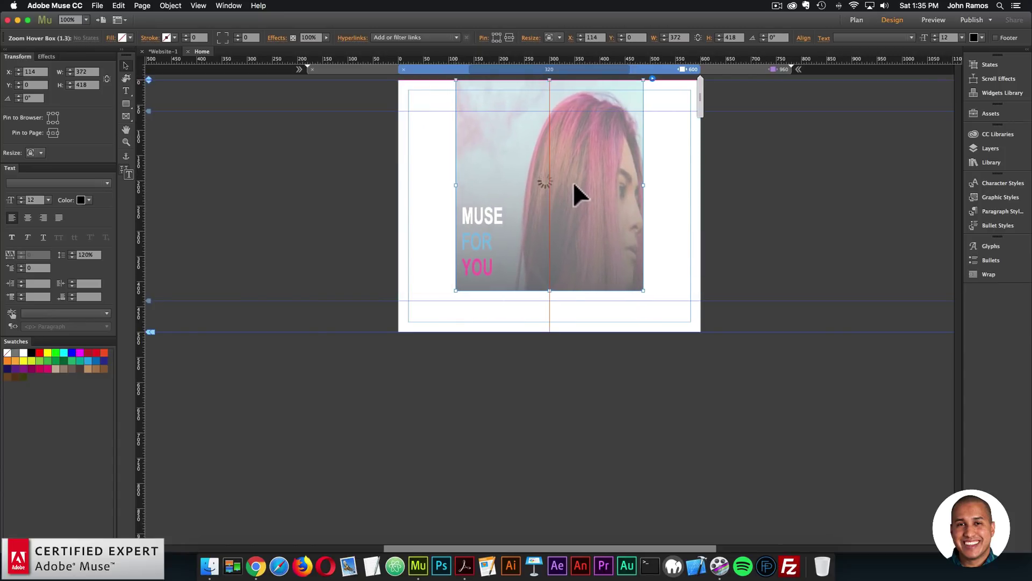
drag(550, 290, 560, 193)
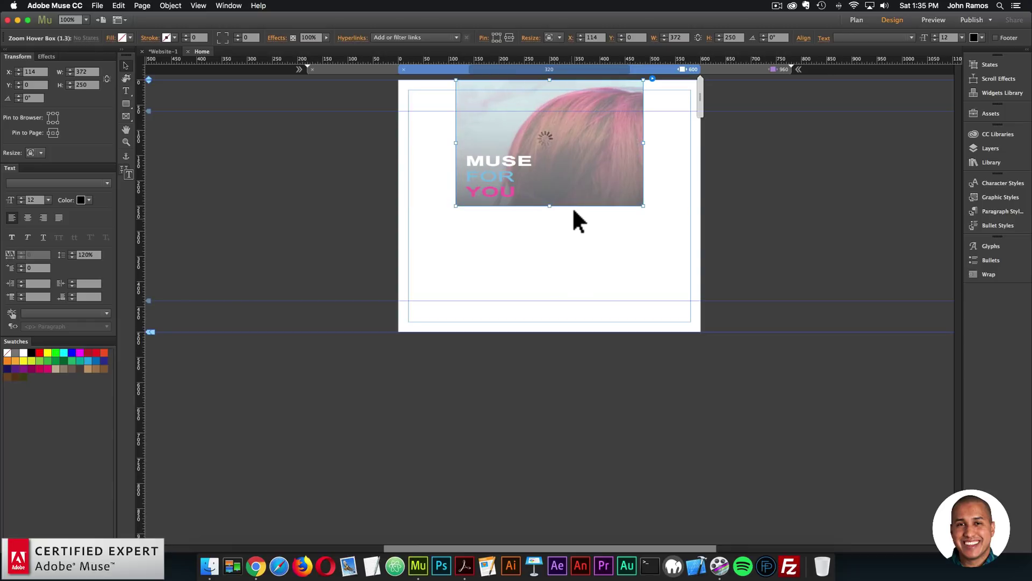
Set the hover box's image fitting to Scale To Fill in the 600 px breakpoint.
click(652, 79)
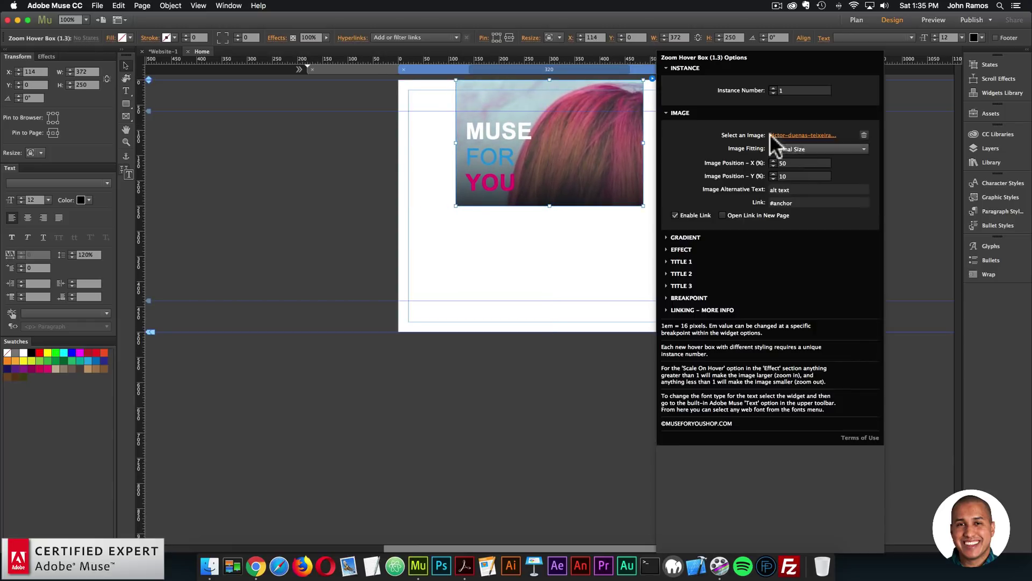
click(801, 151)
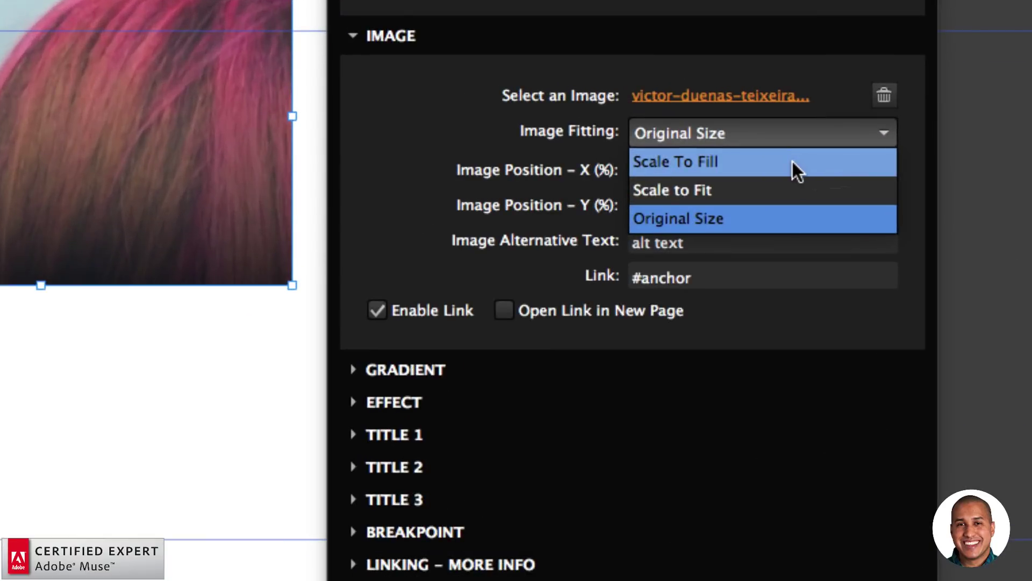
click(830, 160)
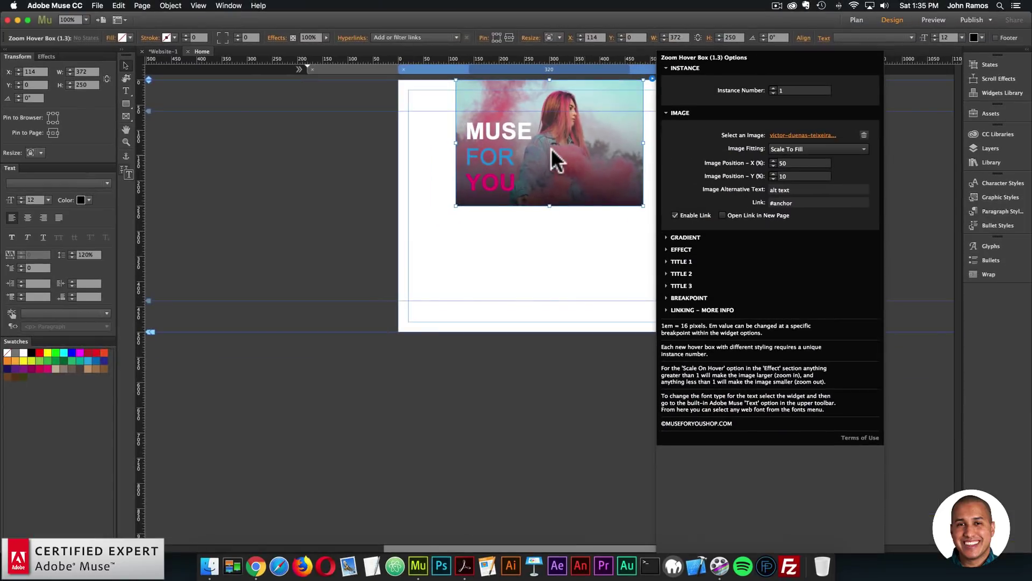
click(554, 156)
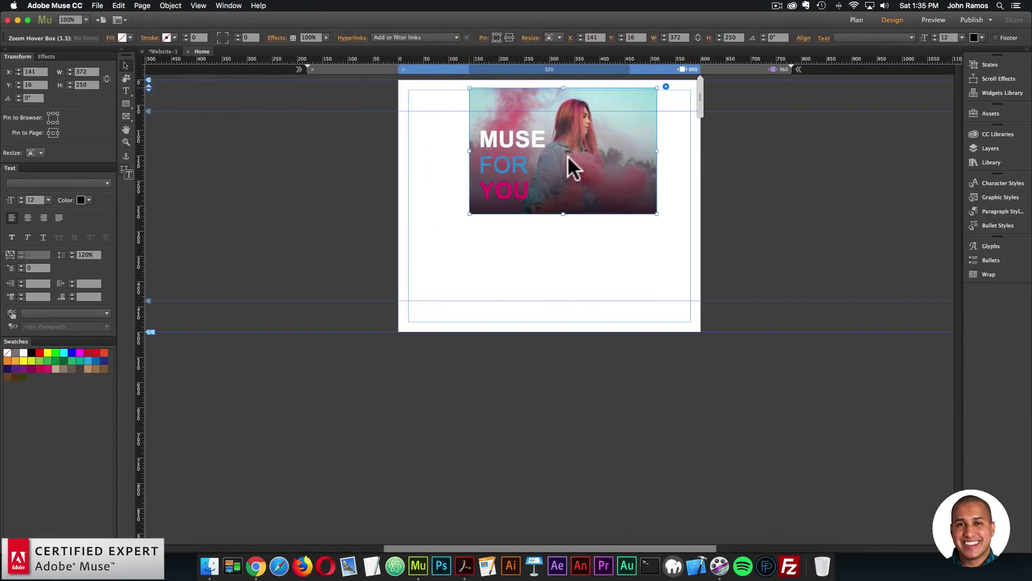
Preview the page in the browser, narrow and widen the window to check the hover box across the breakpoint, and return to Muse.
click(590, 301)
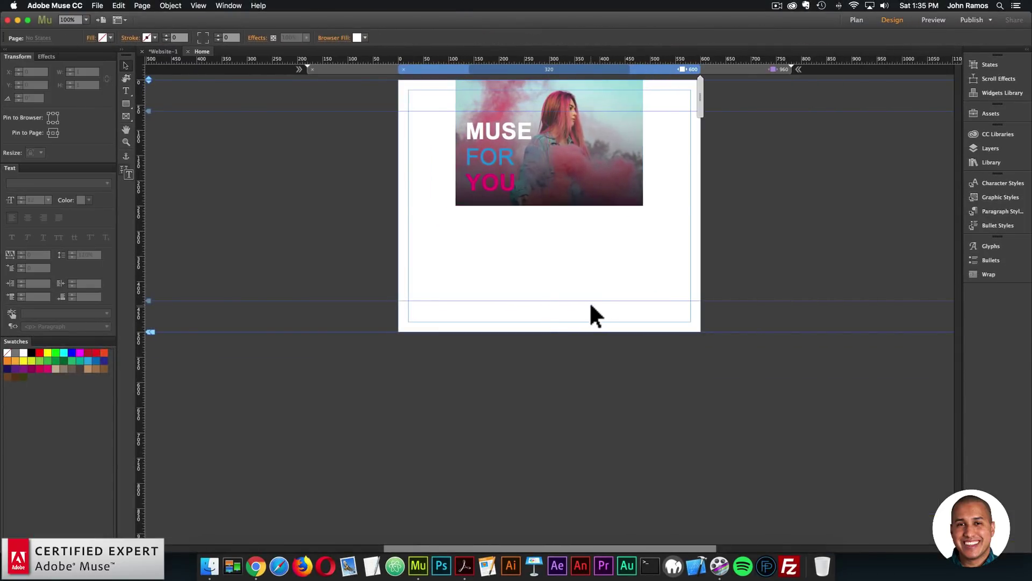
click(97, 5)
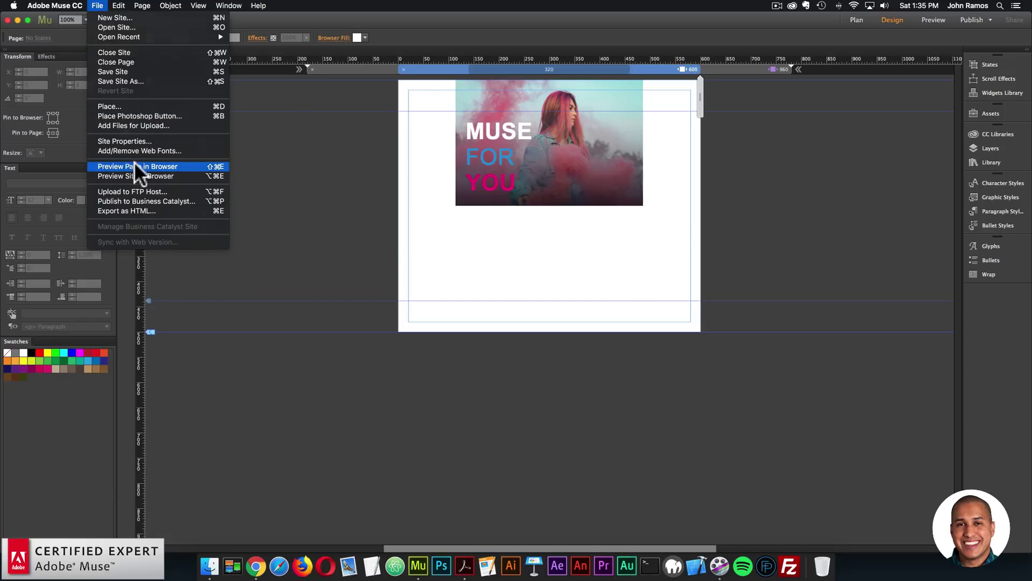
click(134, 162)
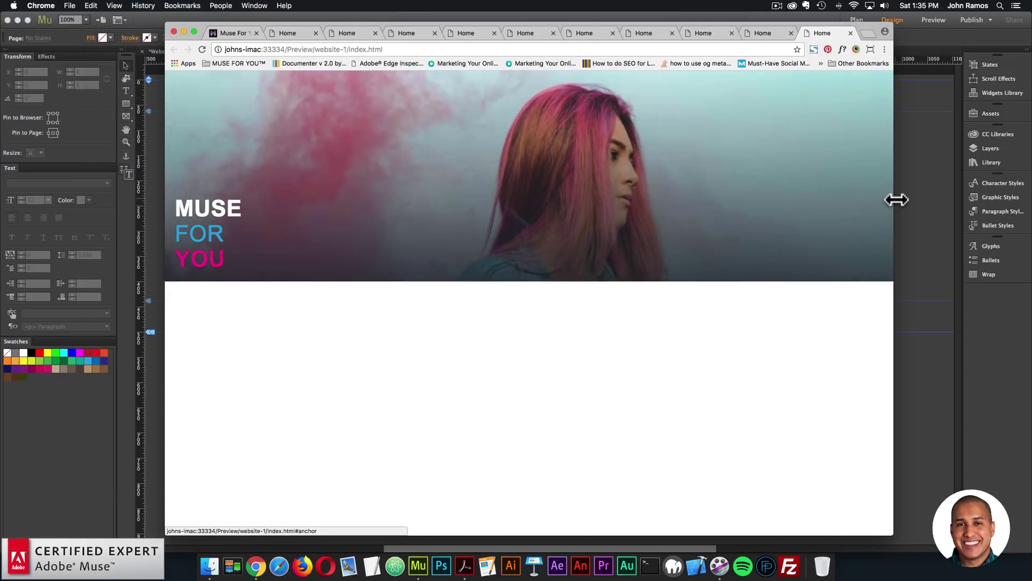
drag(894, 201, 460, 205)
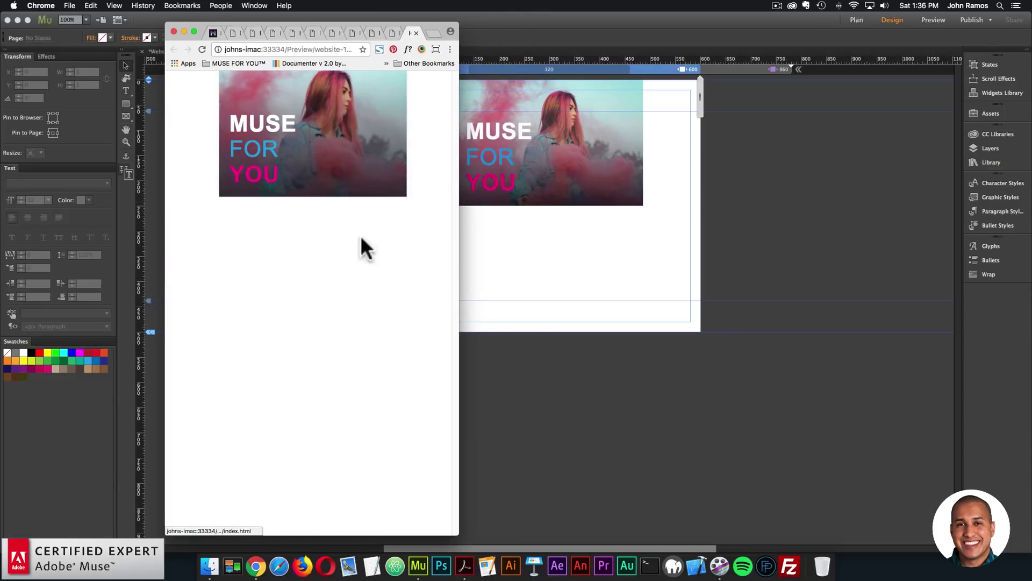
drag(459, 203, 570, 207)
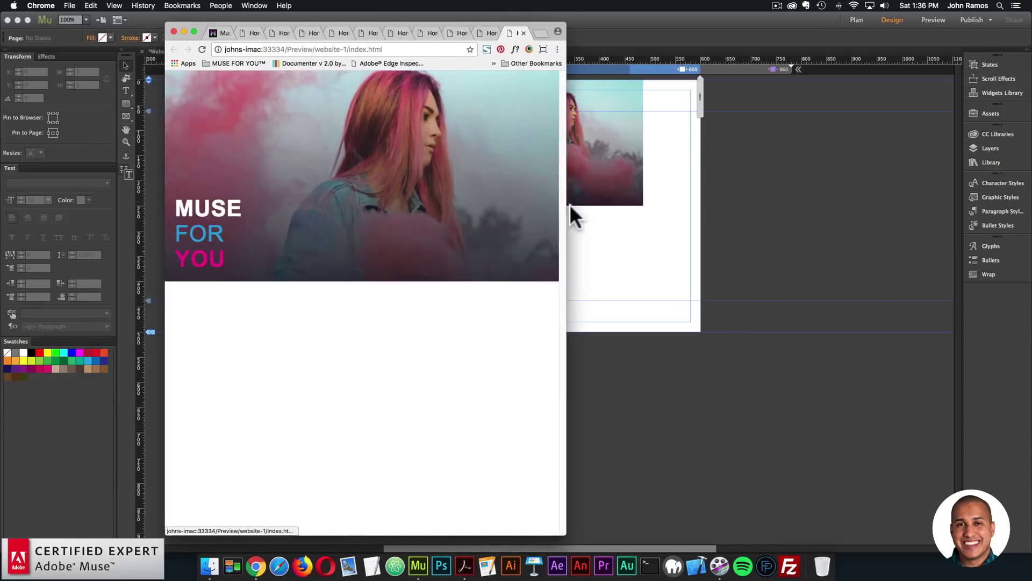
click(578, 207)
Set the hover box's resize behaviour to responsive width in the 600 px breakpoint.
click(618, 154)
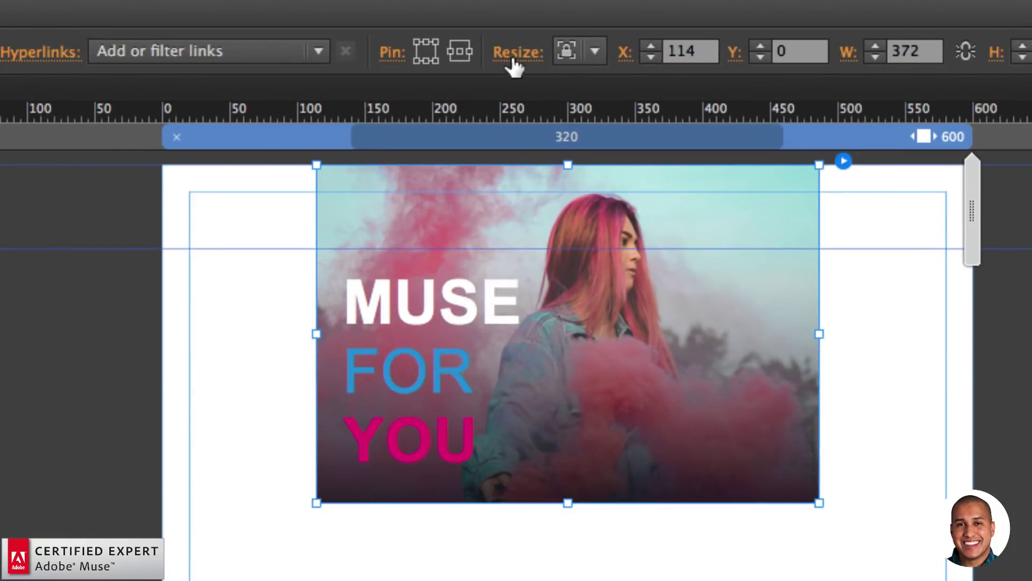
click(560, 38)
click(611, 112)
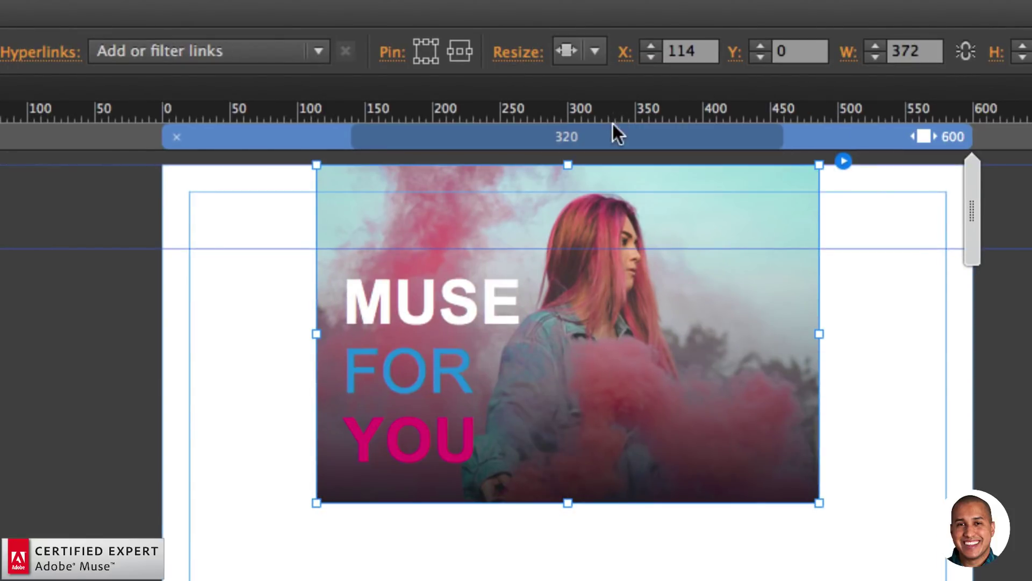
Preview the page in the browser again and narrow the window to check how the hover box's width adapts.
click(55, 5)
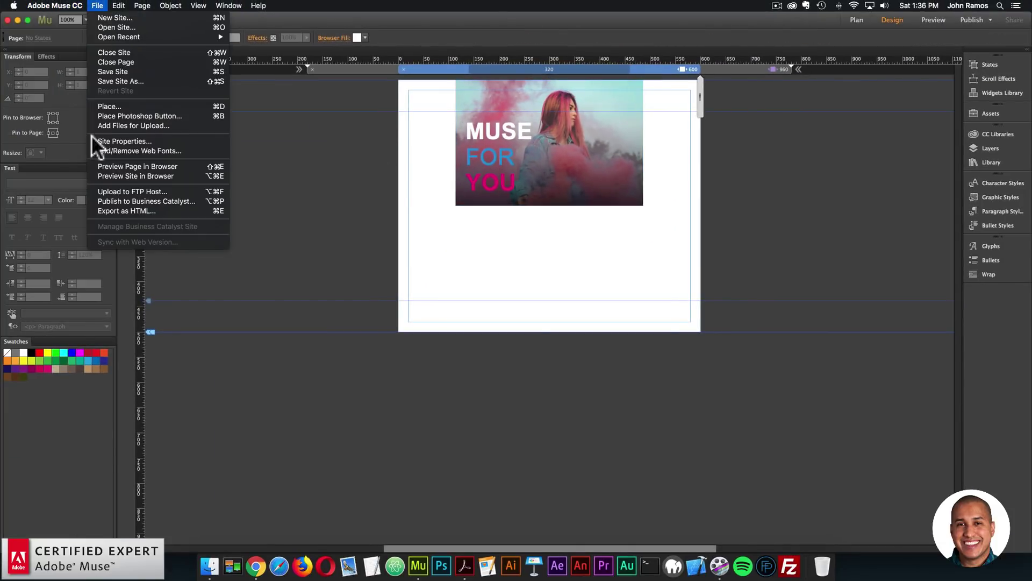
click(101, 164)
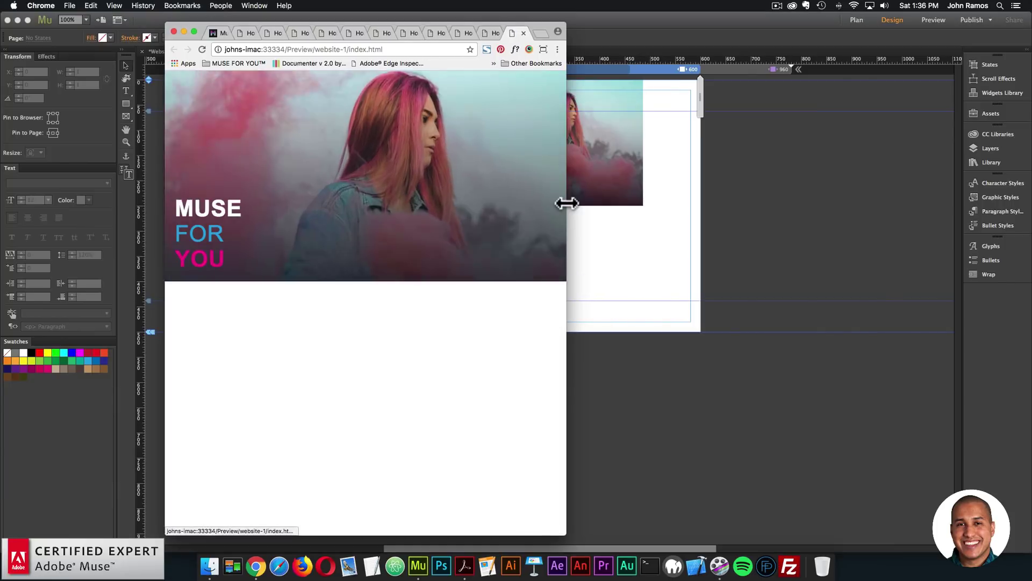
drag(565, 203, 369, 193)
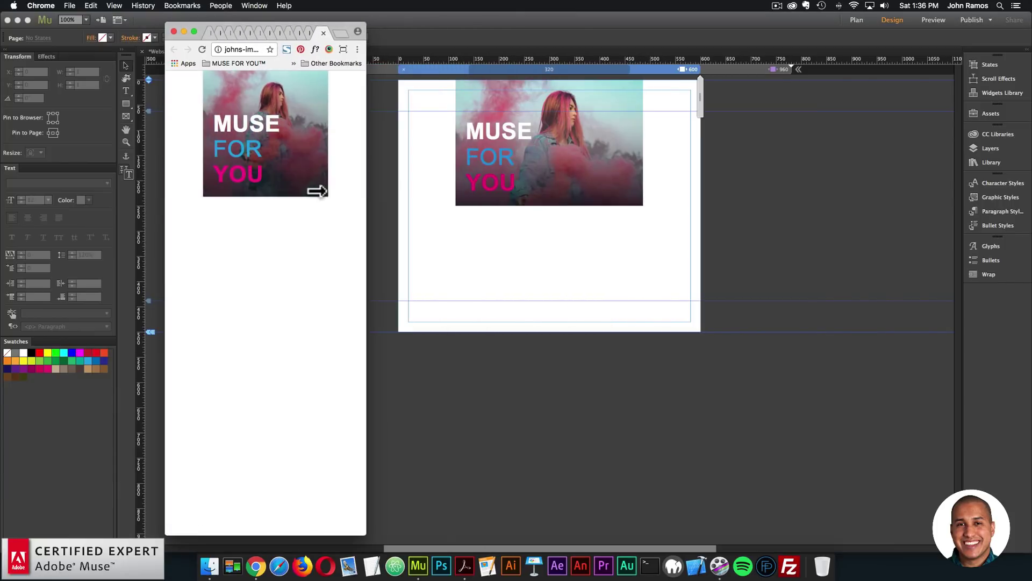
Set the hover box's resize behaviour to Responsive Width and Height in the 600 px breakpoint.
click(562, 172)
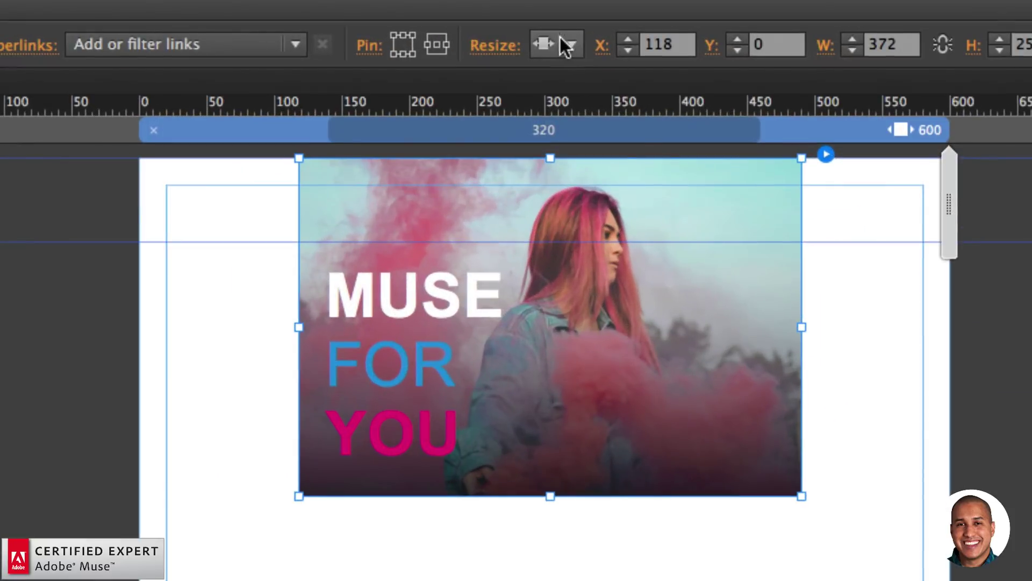
click(554, 35)
click(565, 70)
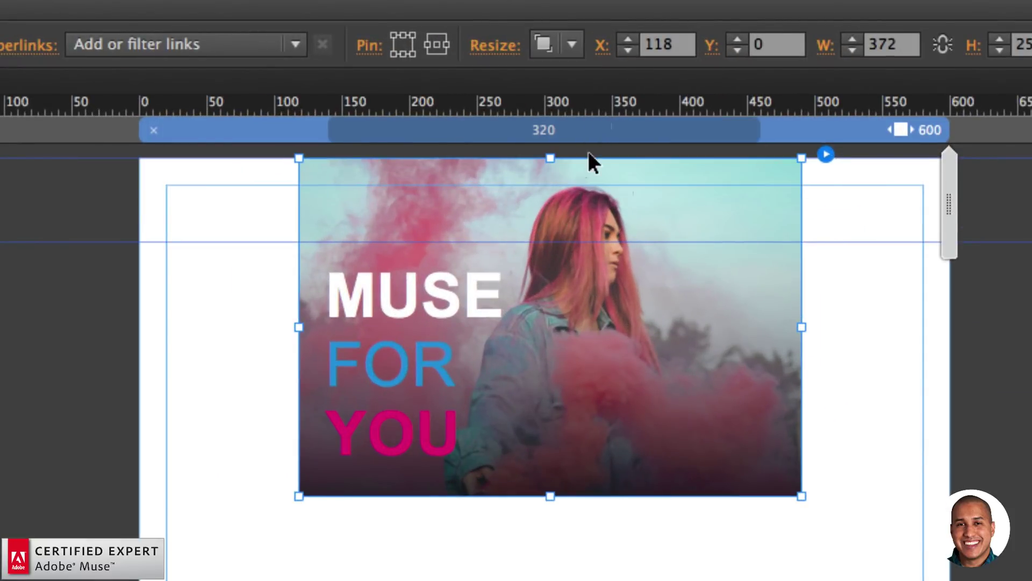
click(366, 127)
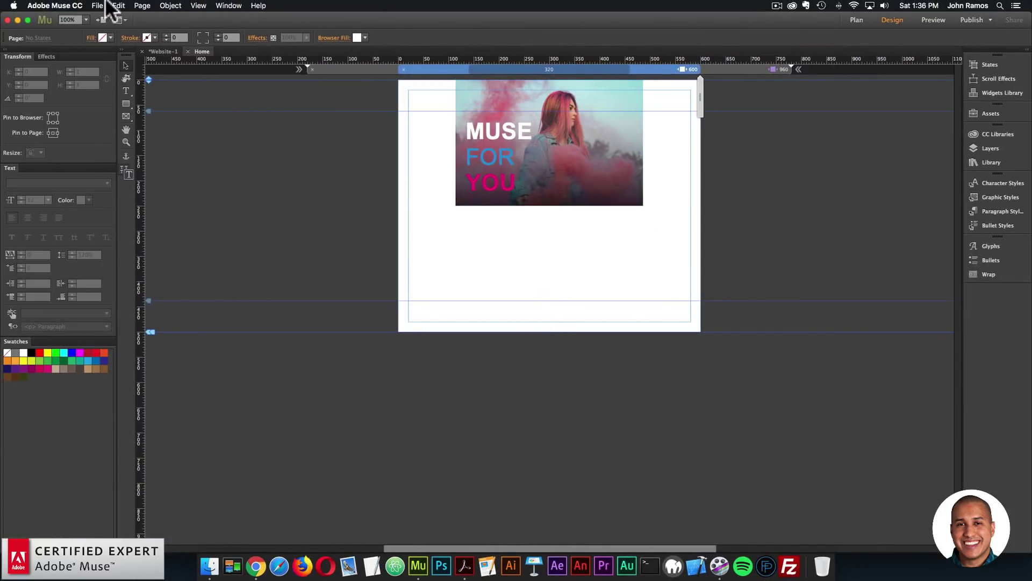
Preview the page in the browser, widen the window to check how the hover box scales in both dimensions, and return to Muse.
click(97, 5)
click(123, 177)
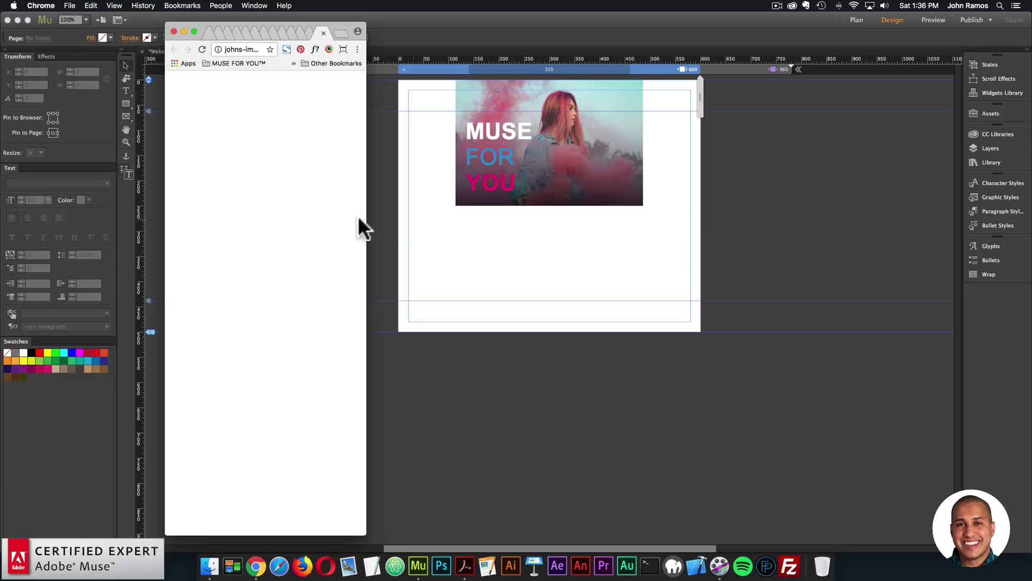
drag(369, 210, 427, 210)
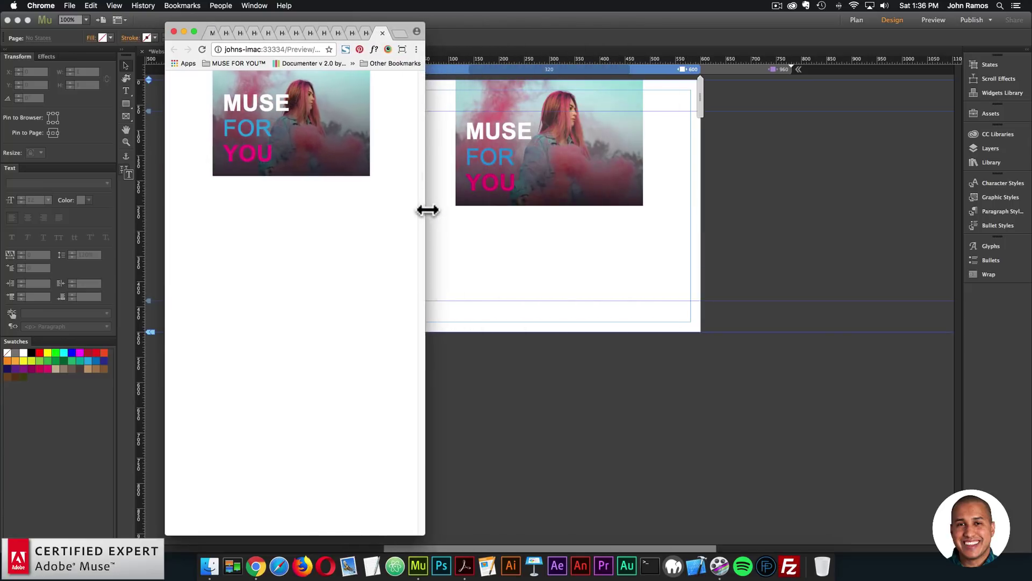
click(594, 231)
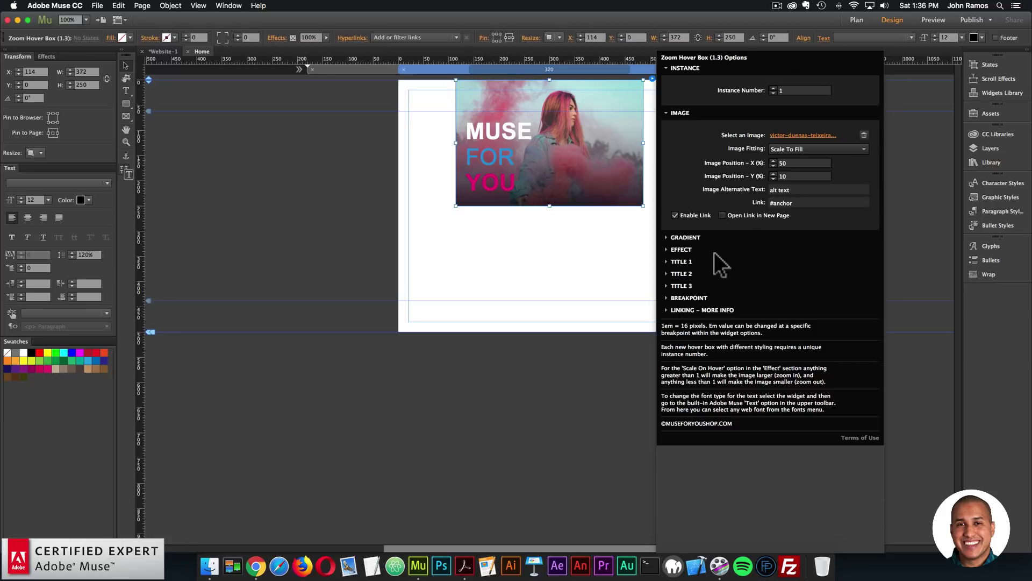
Look through the Gradient, Effect and Title 1 settings in the hover box's widget options.
click(713, 239)
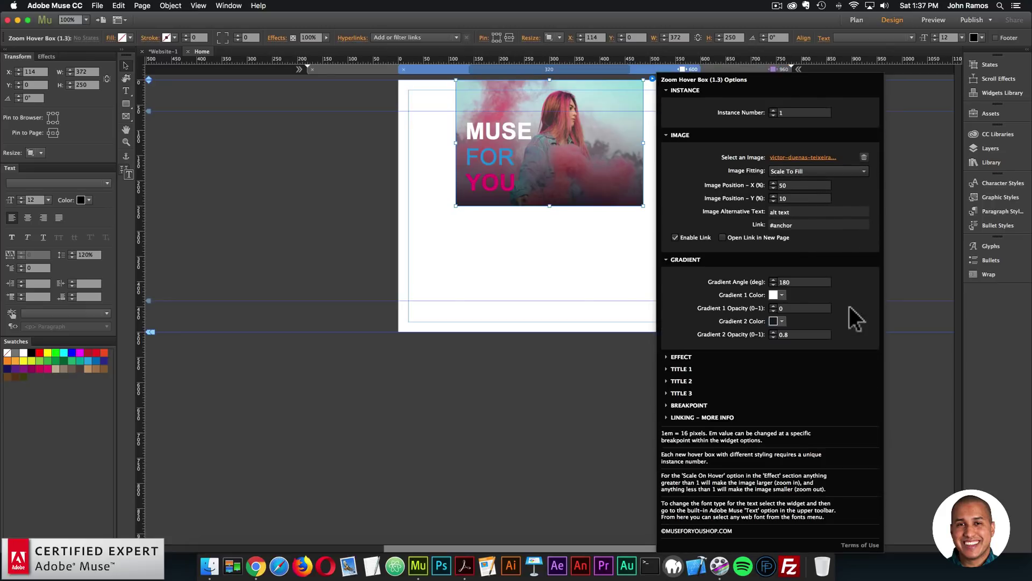
click(688, 260)
click(689, 262)
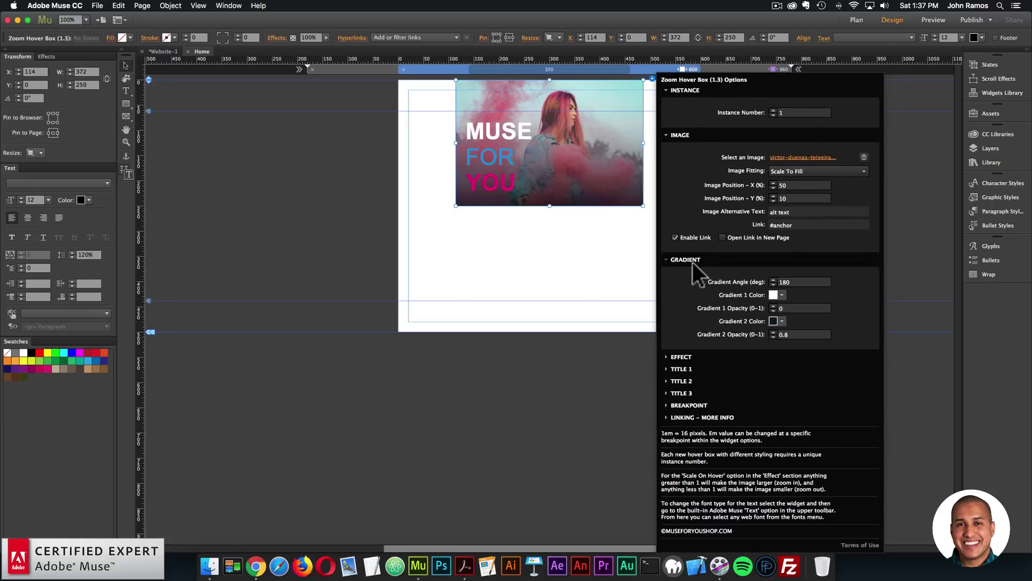
click(691, 260)
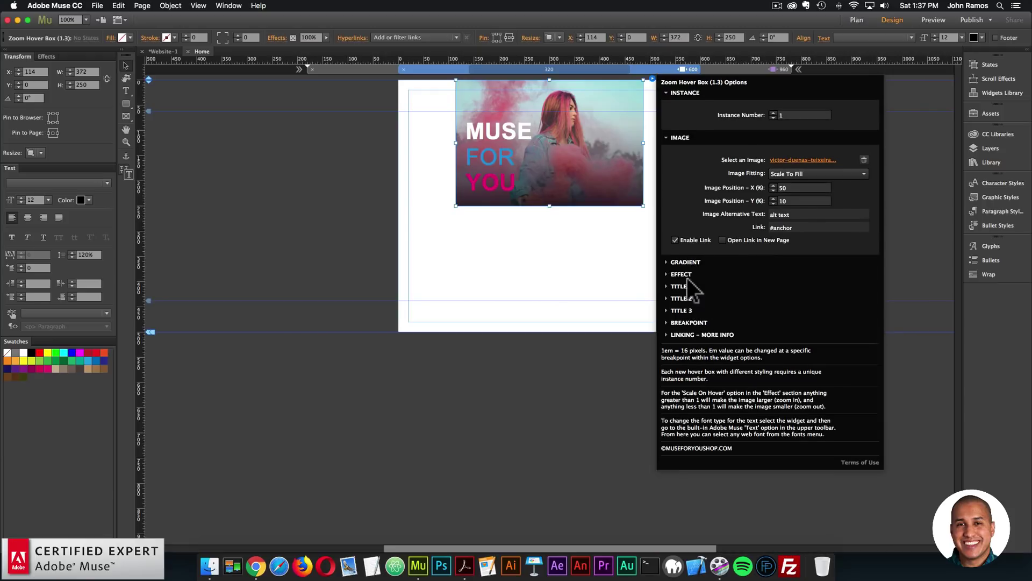
click(686, 271)
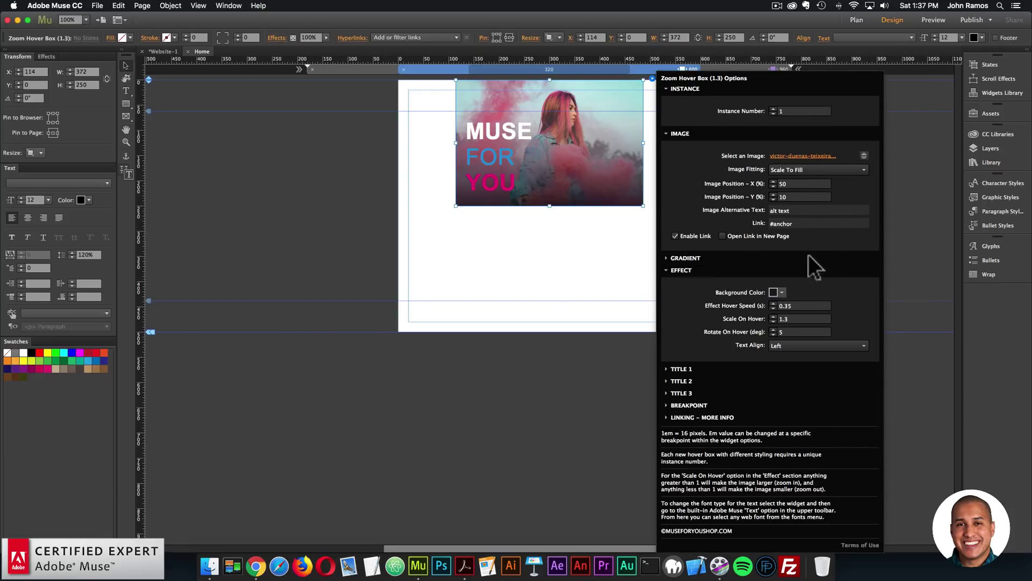
click(686, 270)
click(684, 284)
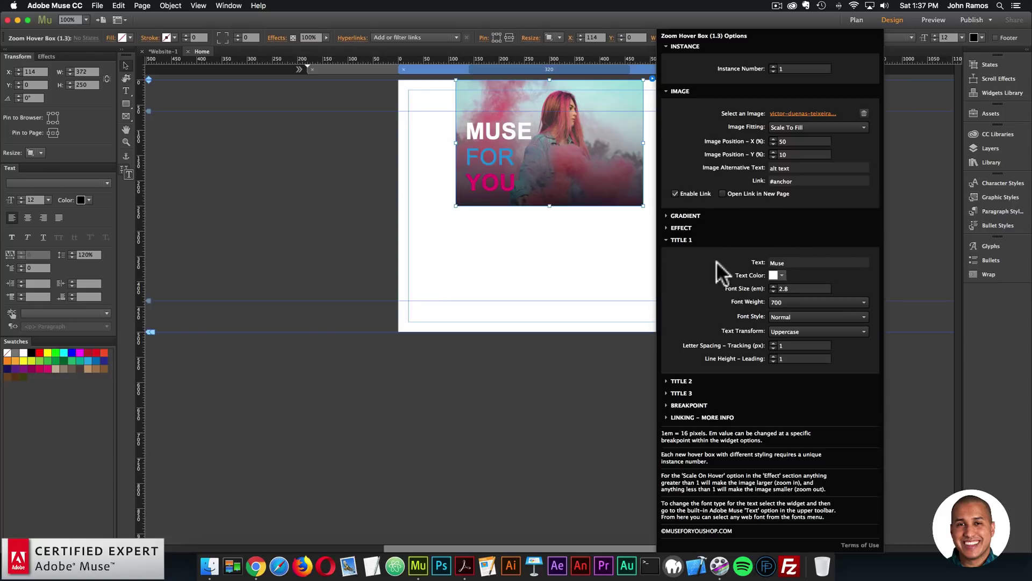
click(682, 240)
In the widget's Breakpoint settings, change the em value at breakpoint 600 and set the em value to 10 px.
click(694, 322)
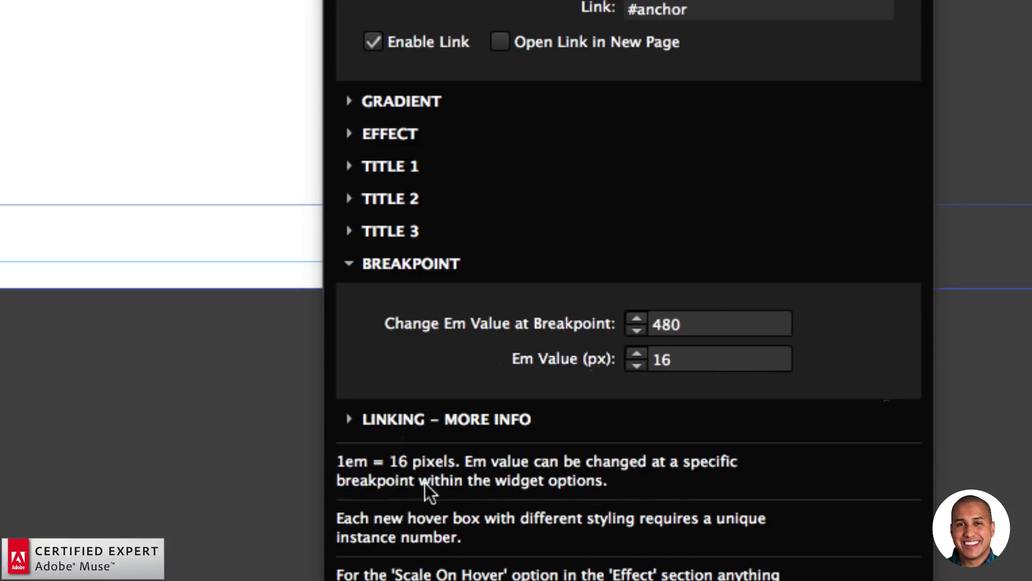
click(692, 325)
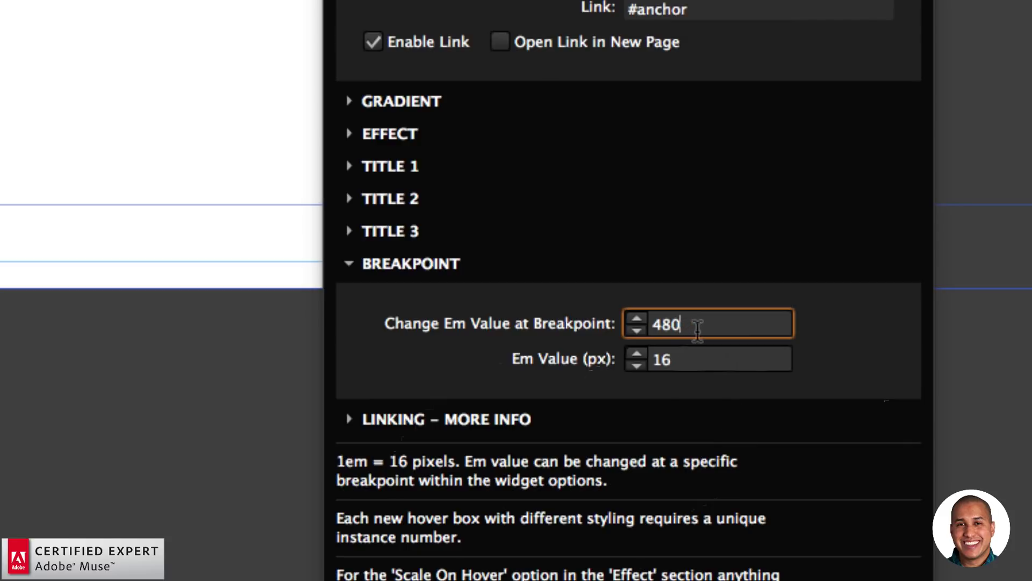
text(6)
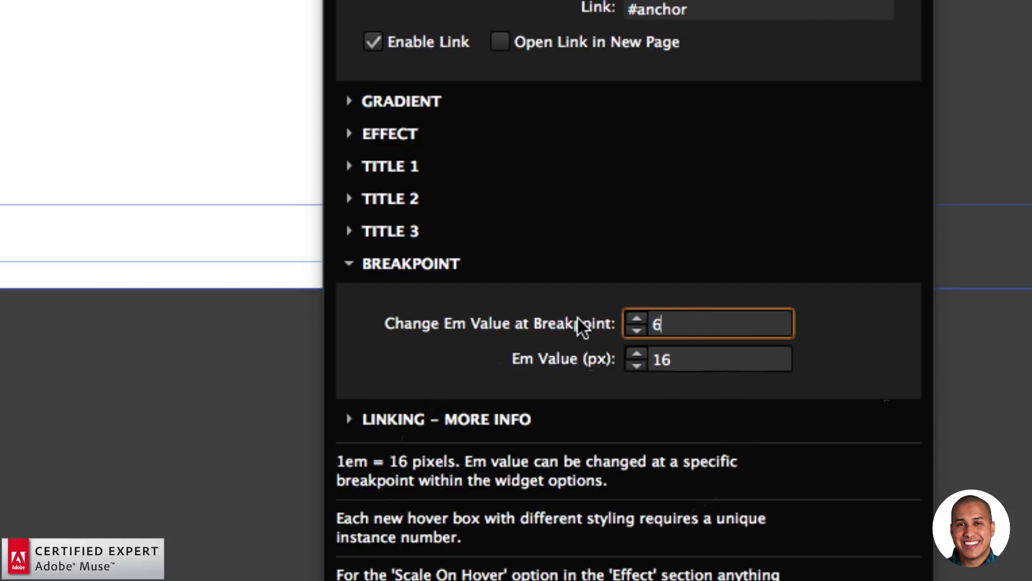
text(00)
key(Return)
click(640, 359)
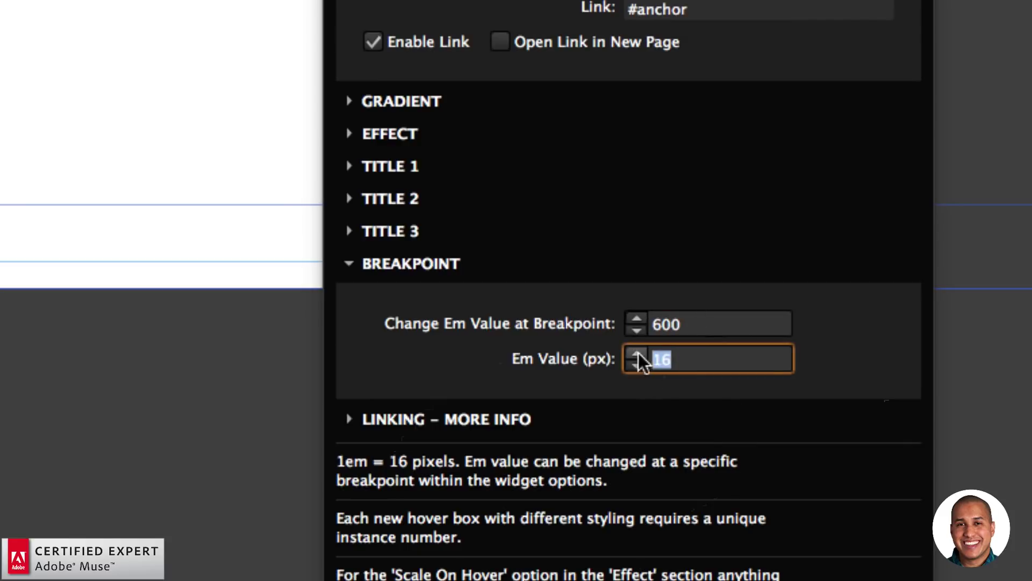
text(10)
key(Return)
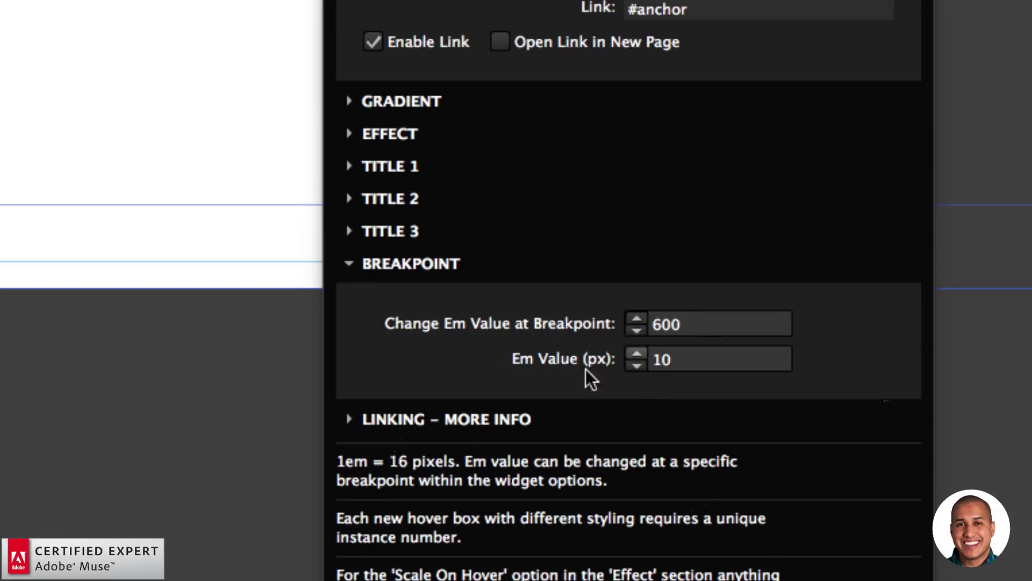
Examine the em font sizes of Title 1 and Title 2 and compare them with the widget's breakpoint em settings.
click(401, 164)
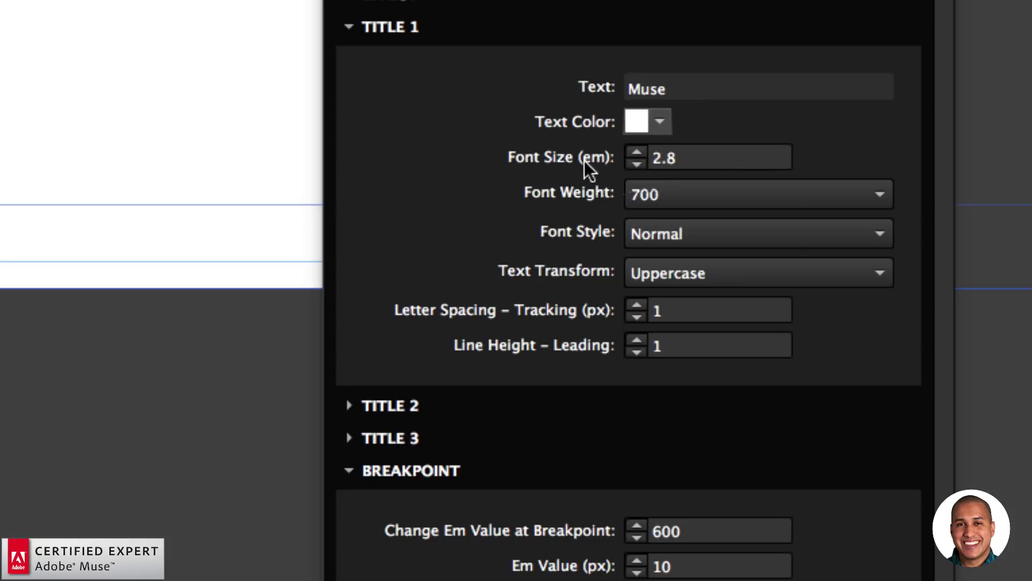
click(407, 28)
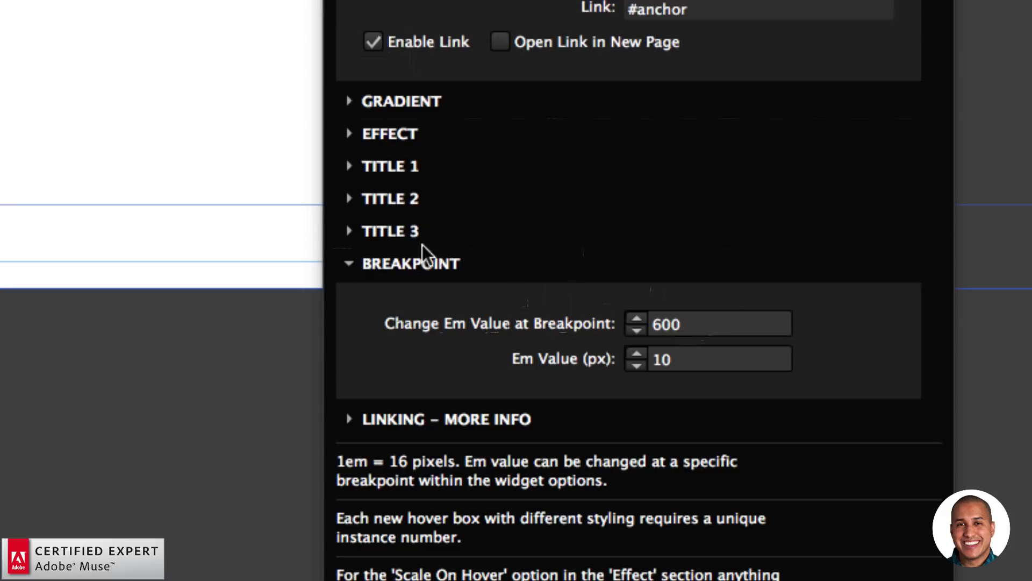
click(406, 200)
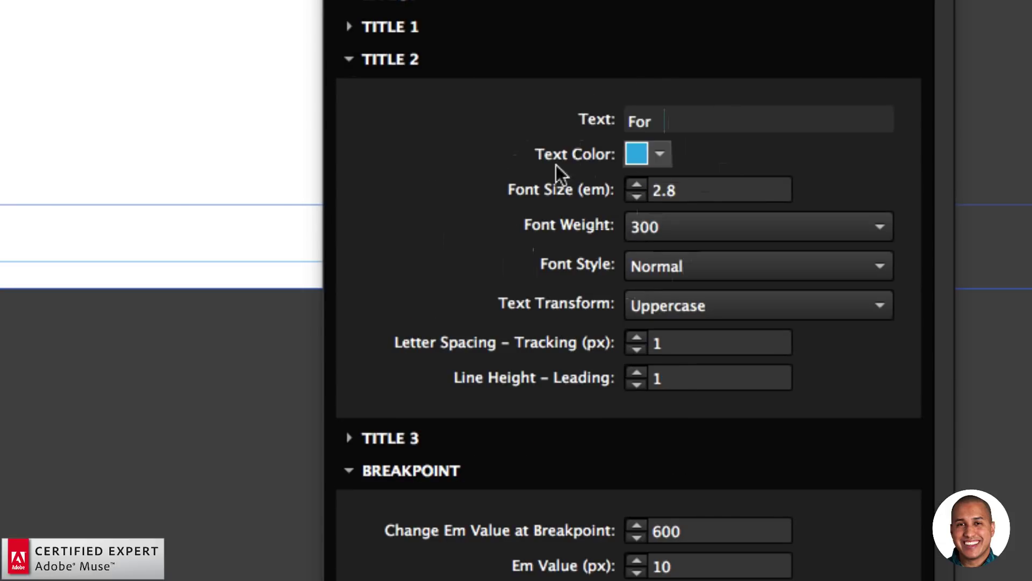
click(406, 60)
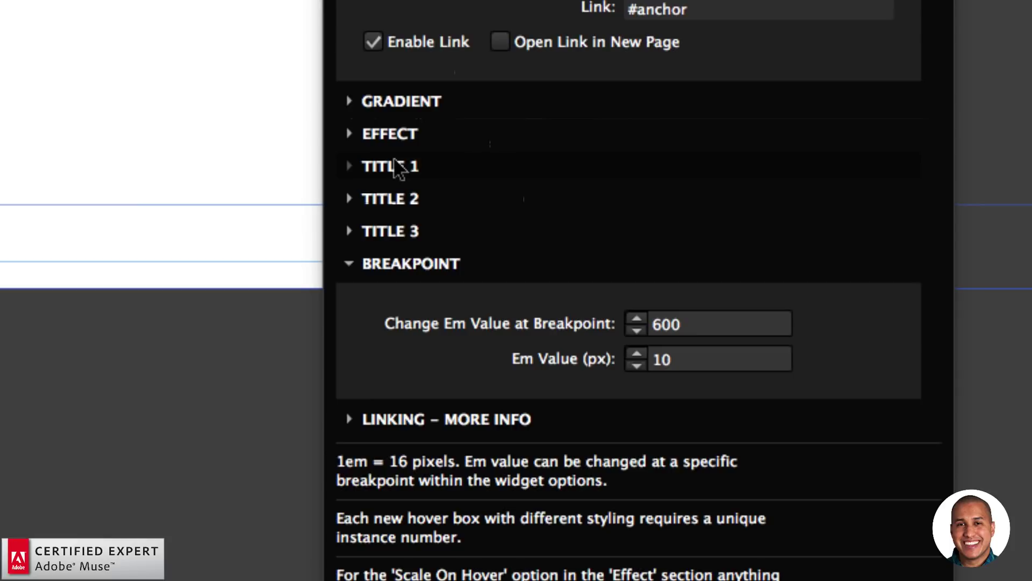
click(683, 352)
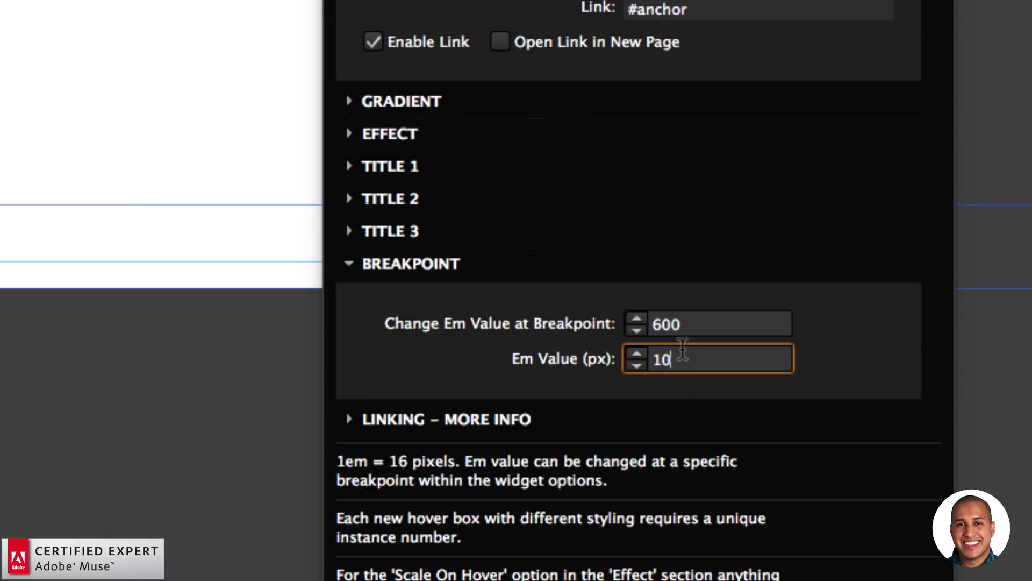
click(692, 322)
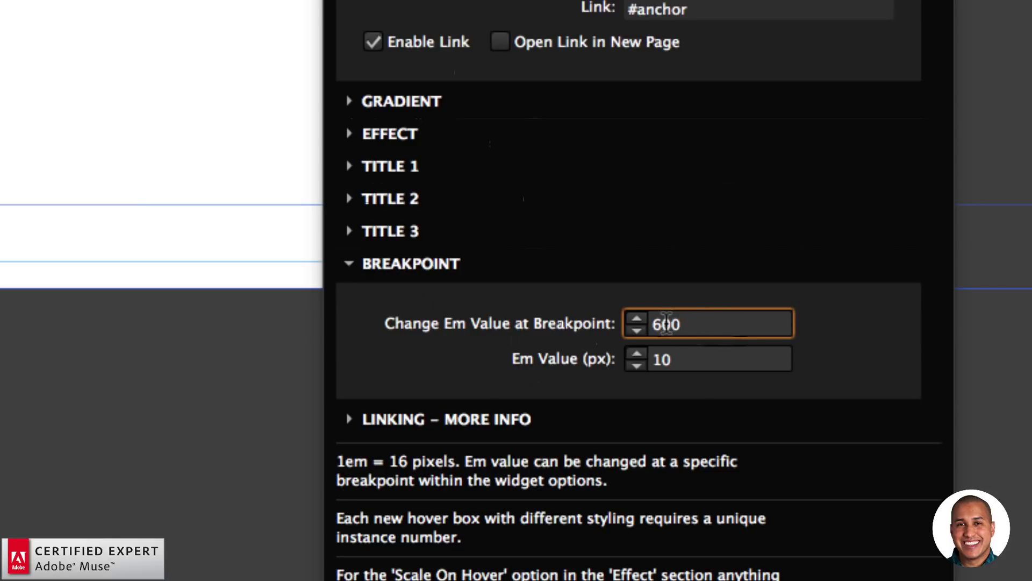
click(682, 359)
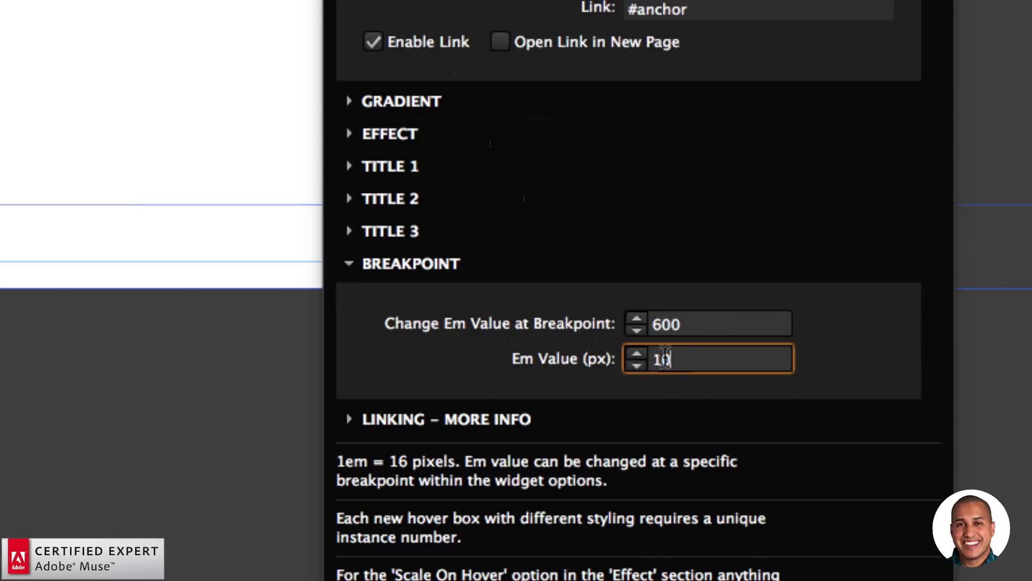
double_click(688, 358)
click(688, 358)
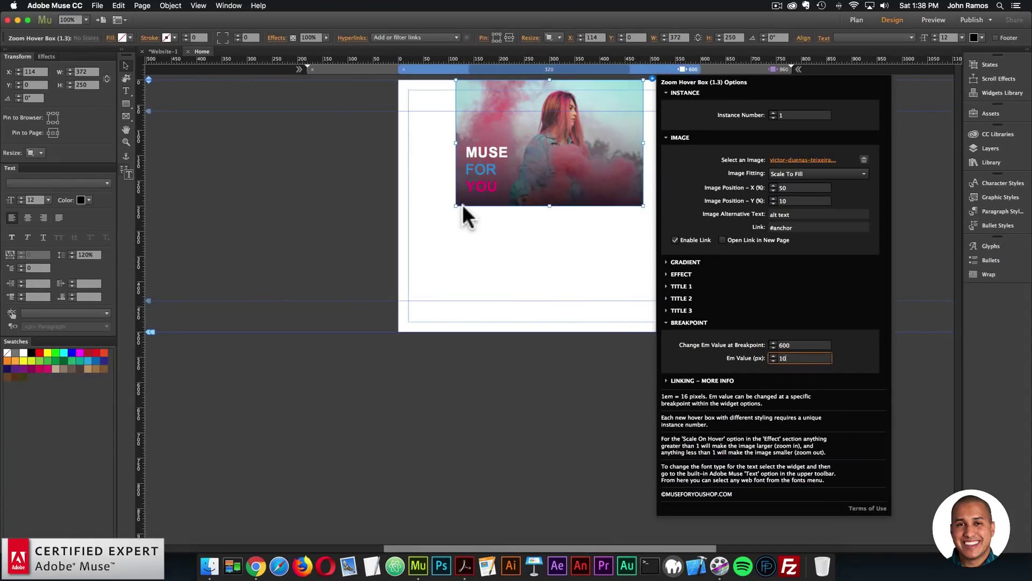
Preview the page in the browser, widen and narrow the window to check the title text size across the breakpoint, and return to Muse.
click(463, 215)
click(481, 242)
click(98, 6)
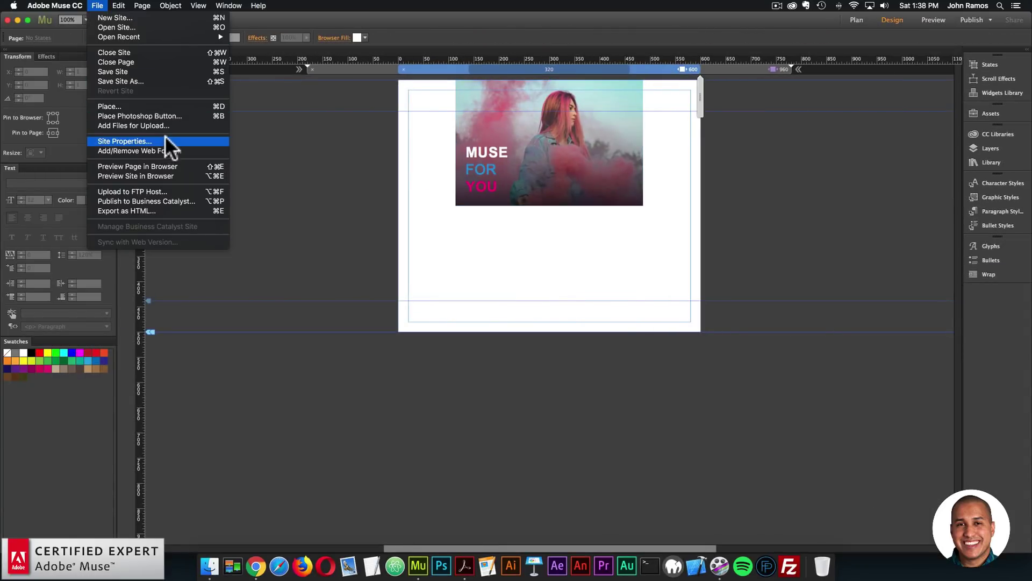
click(156, 167)
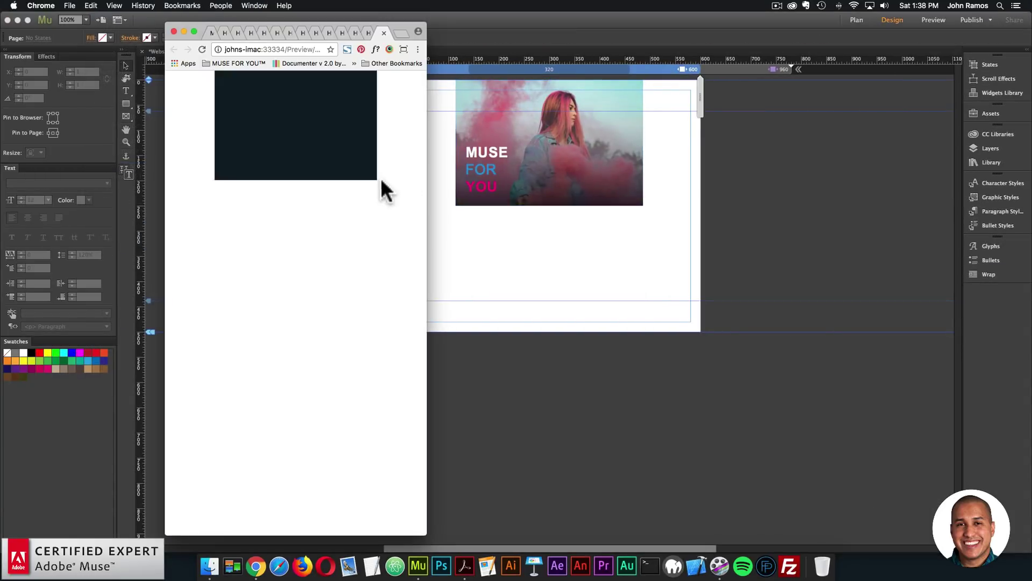
drag(427, 179, 607, 181)
drag(608, 219, 418, 215)
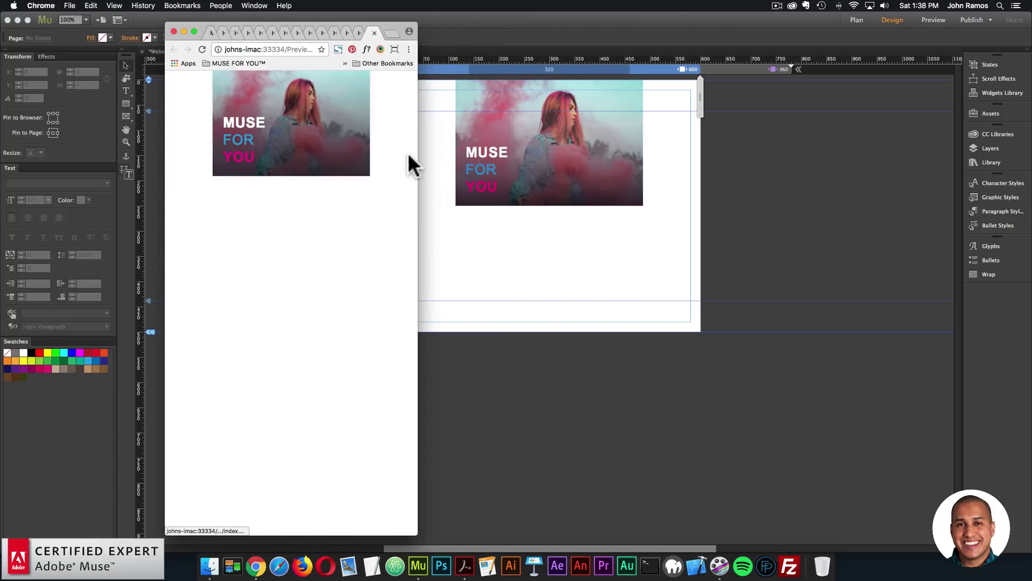
drag(417, 160, 586, 184)
key(super+Tab)
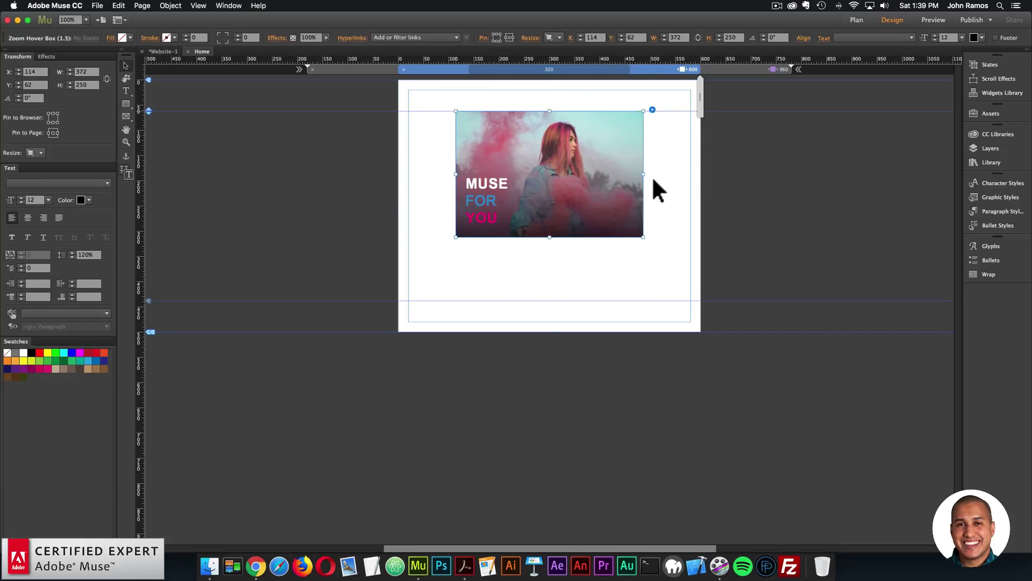
In the 960 px breakpoint, narrow the hover box from both sides to 664 px wide, centred on the page at X 148.
click(652, 177)
click(741, 66)
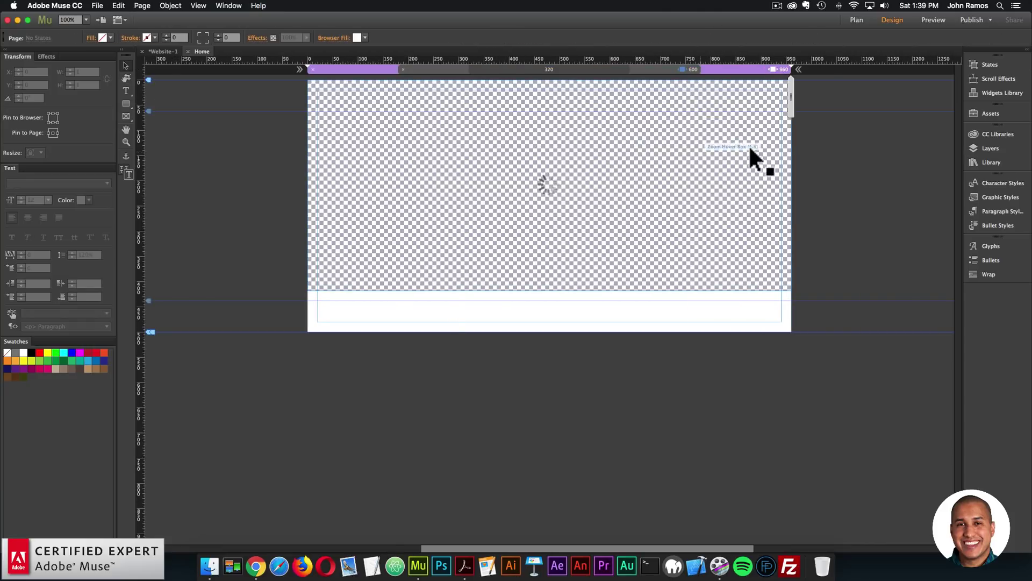
click(774, 147)
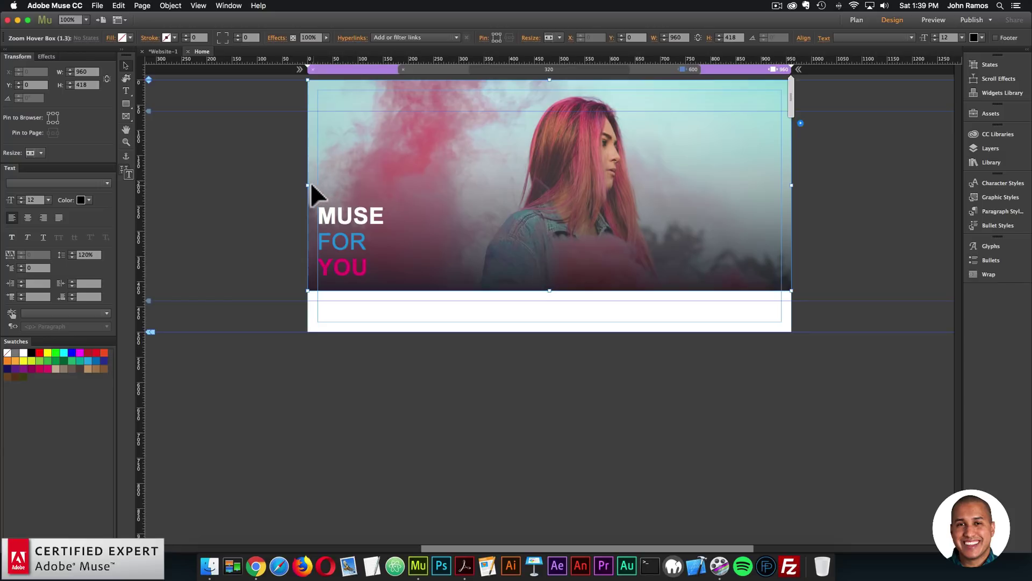
drag(307, 185, 371, 203)
drag(793, 184, 708, 185)
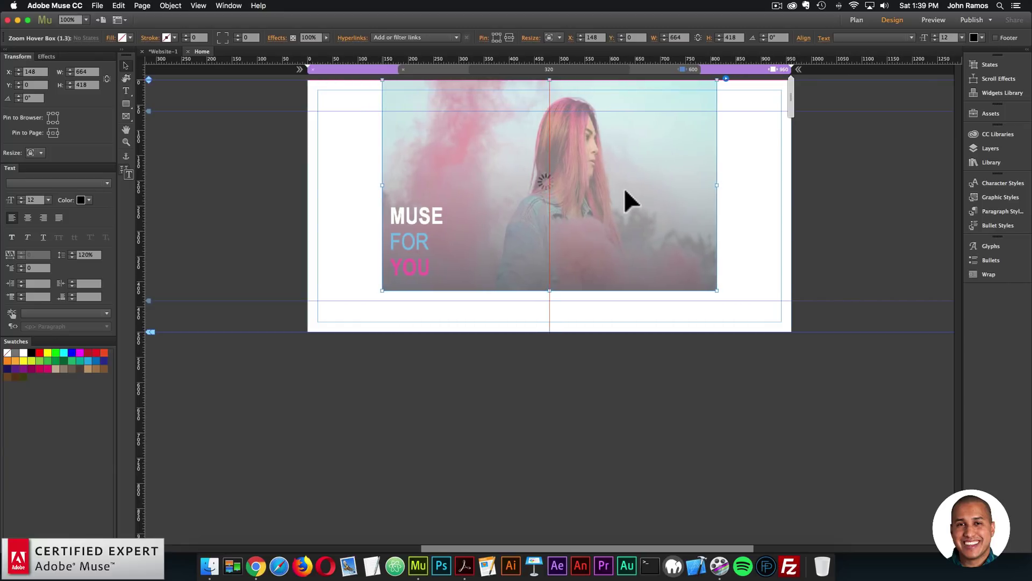
Delete the 600 px breakpoint from the page.
click(670, 70)
right_click(671, 71)
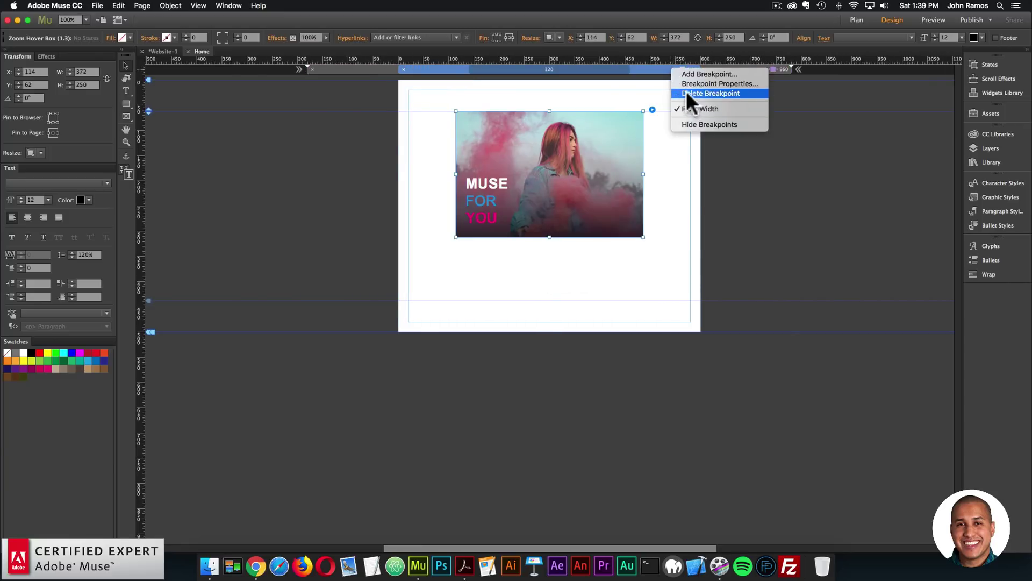
click(686, 91)
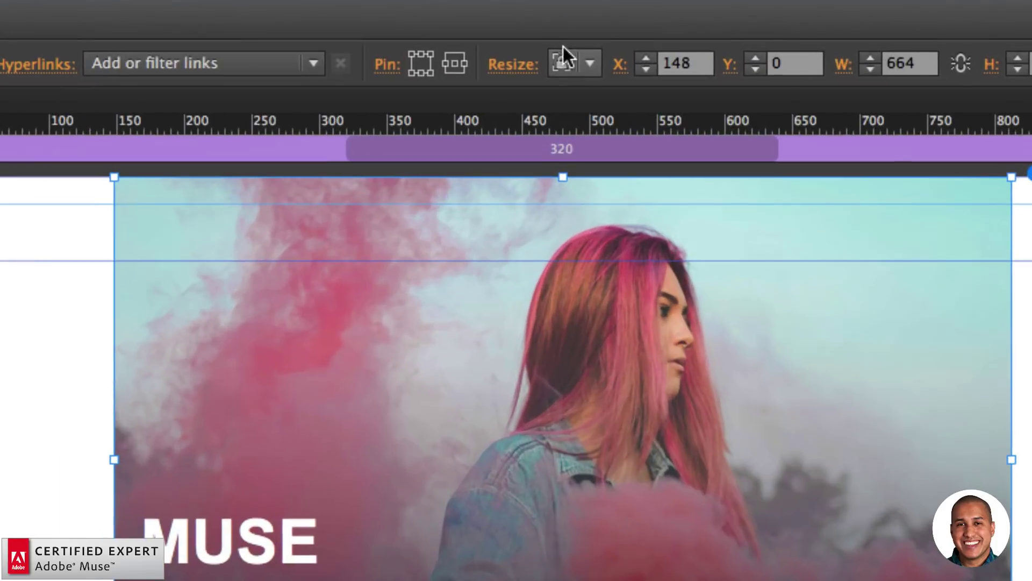
Set the hover box's resize behaviour to Responsive Width and Height in the 960 px breakpoint.
click(554, 37)
click(570, 61)
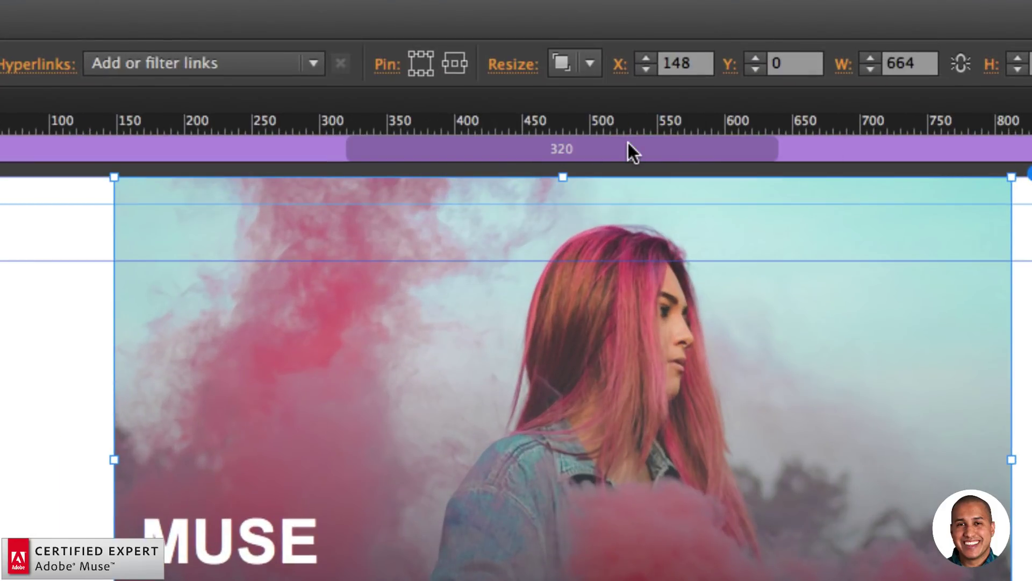
click(590, 63)
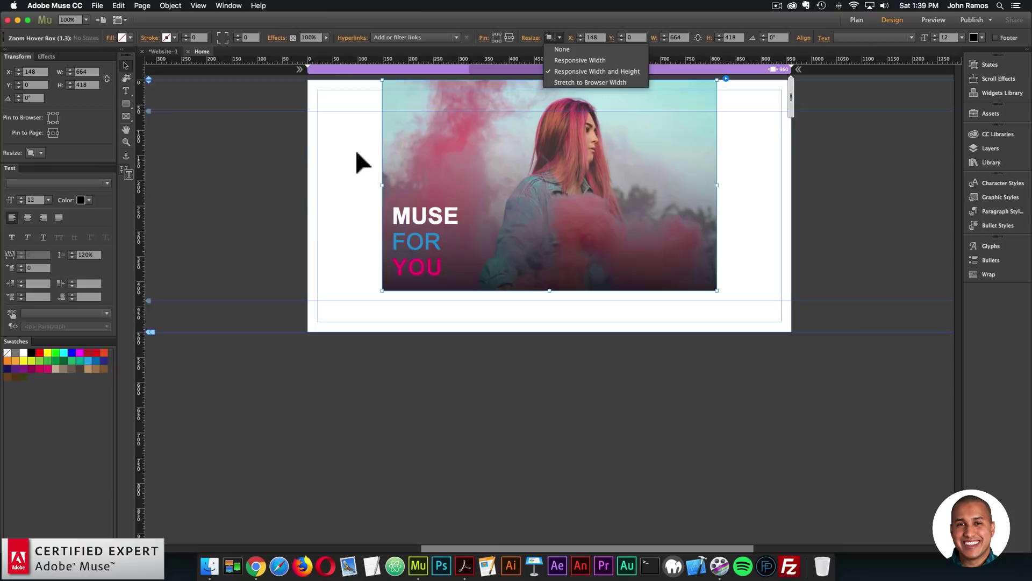
Preview the page in the browser, narrow the window to check how the hover box scales, and return to Muse.
click(97, 6)
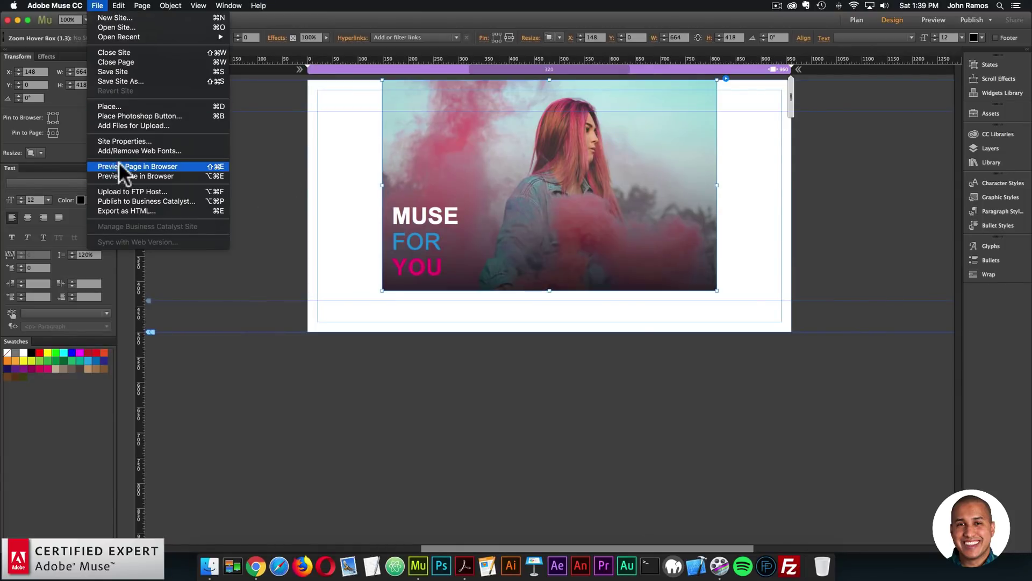
click(108, 167)
drag(586, 224, 364, 224)
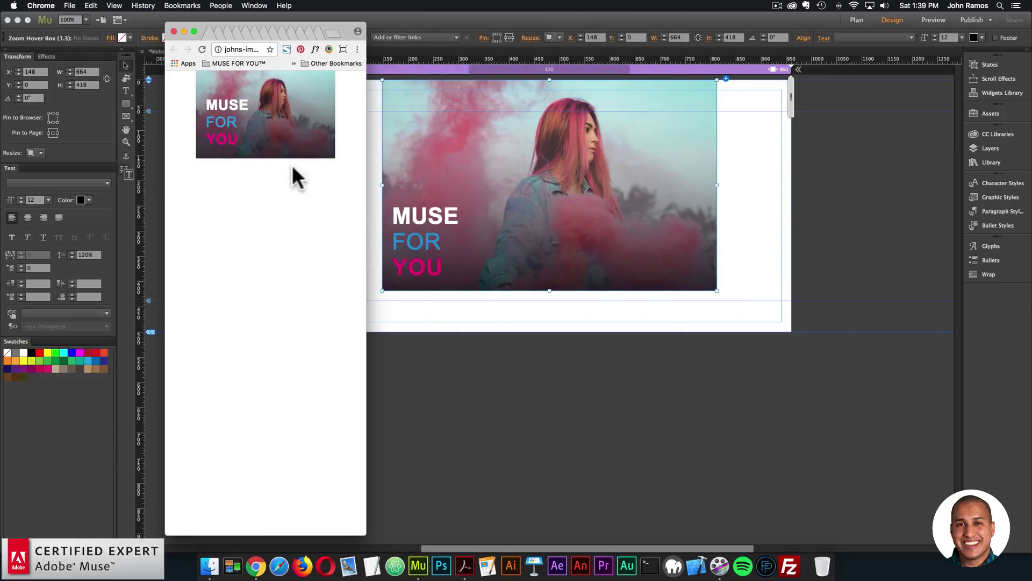
drag(369, 173, 312, 190)
click(627, 198)
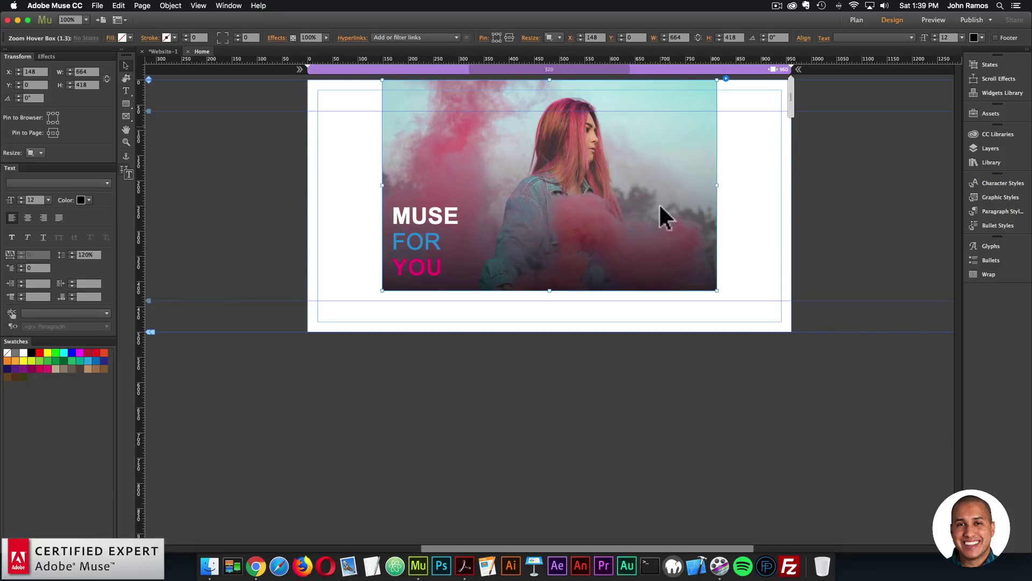
Paste a copy of the hover box below the original at X 148, Y 480.
key(super+v)
drag(593, 313, 592, 353)
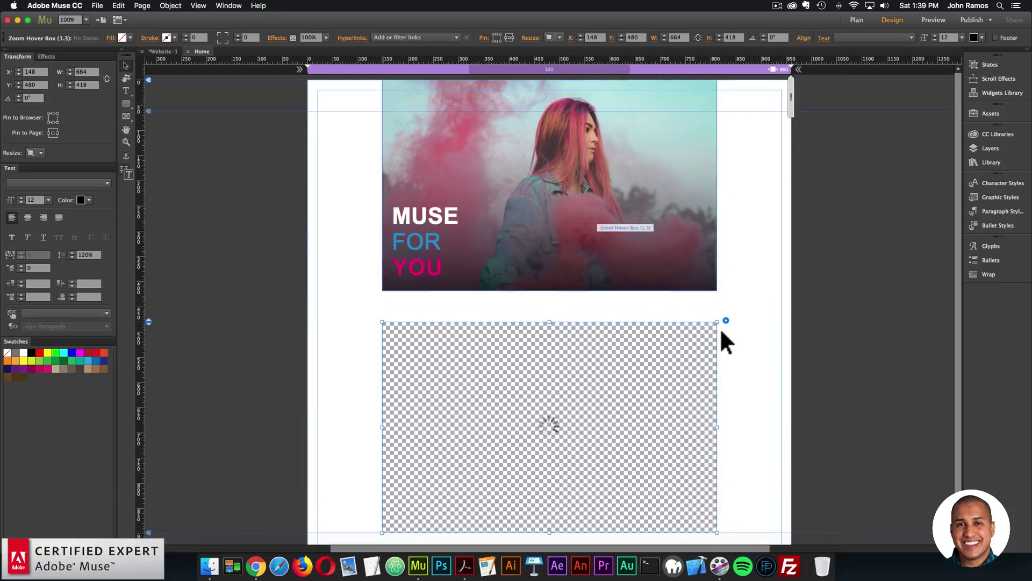
Examine the widget options of both hover boxes, including the copy's Title 1 settings.
click(726, 321)
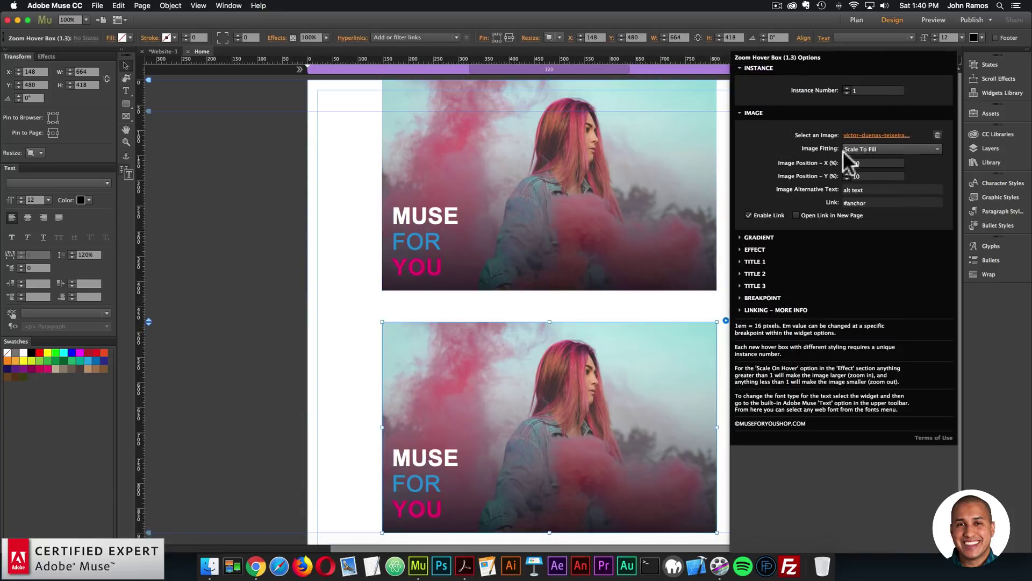
click(754, 263)
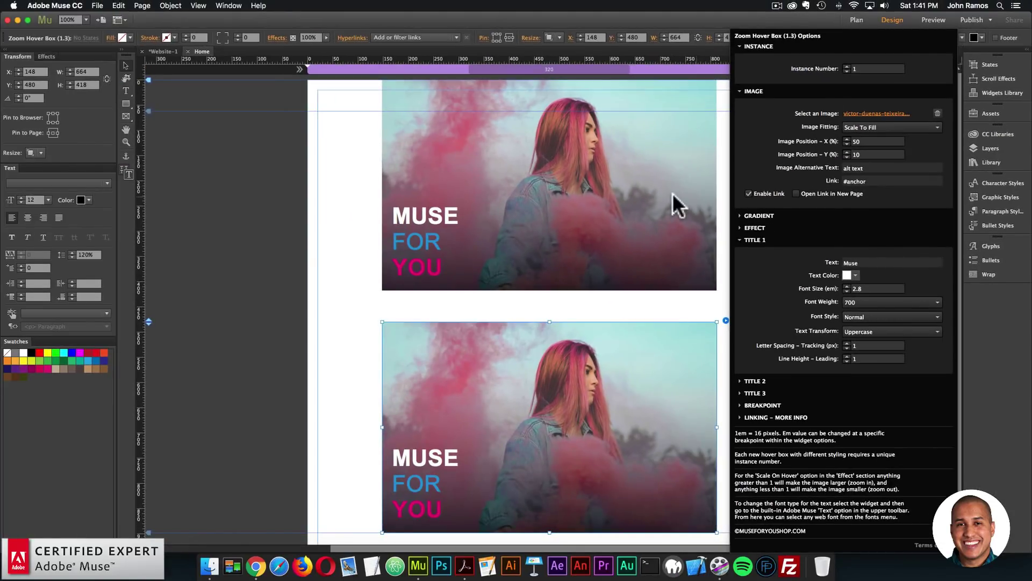
click(673, 192)
click(726, 79)
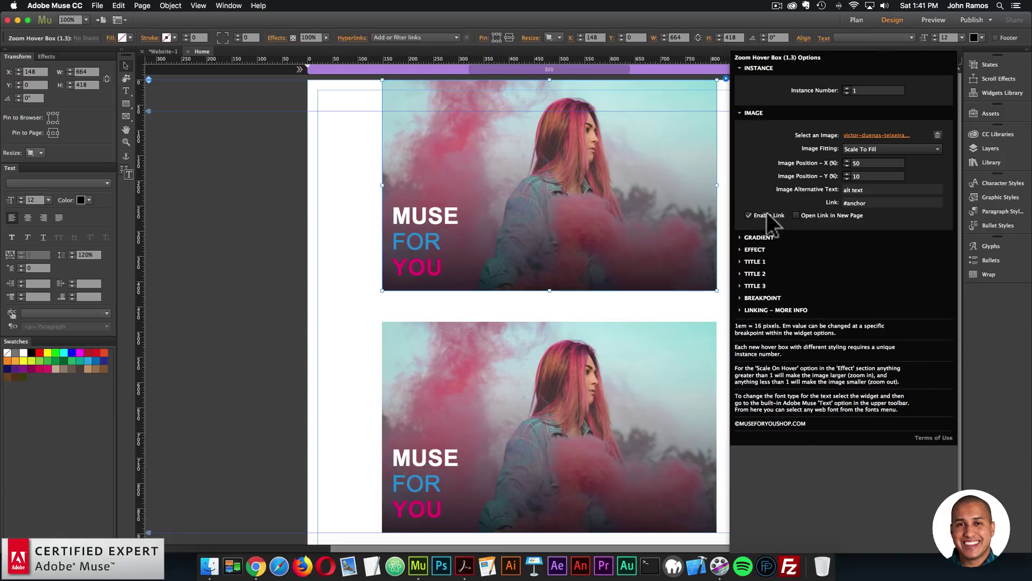
click(519, 306)
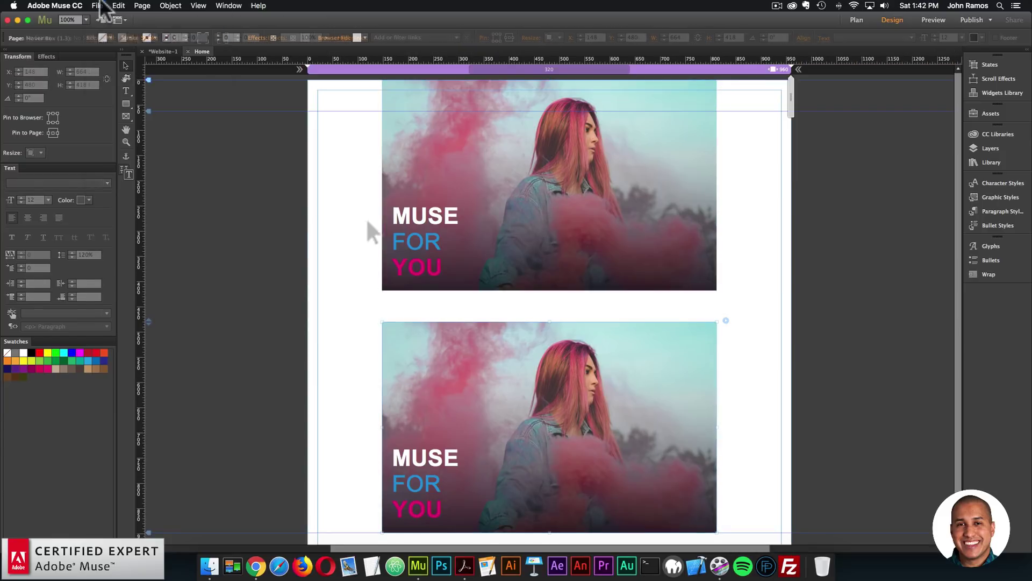
Preview the page with both hover boxes in the browser, check their hover effect and link, and return to Muse.
click(98, 5)
click(124, 166)
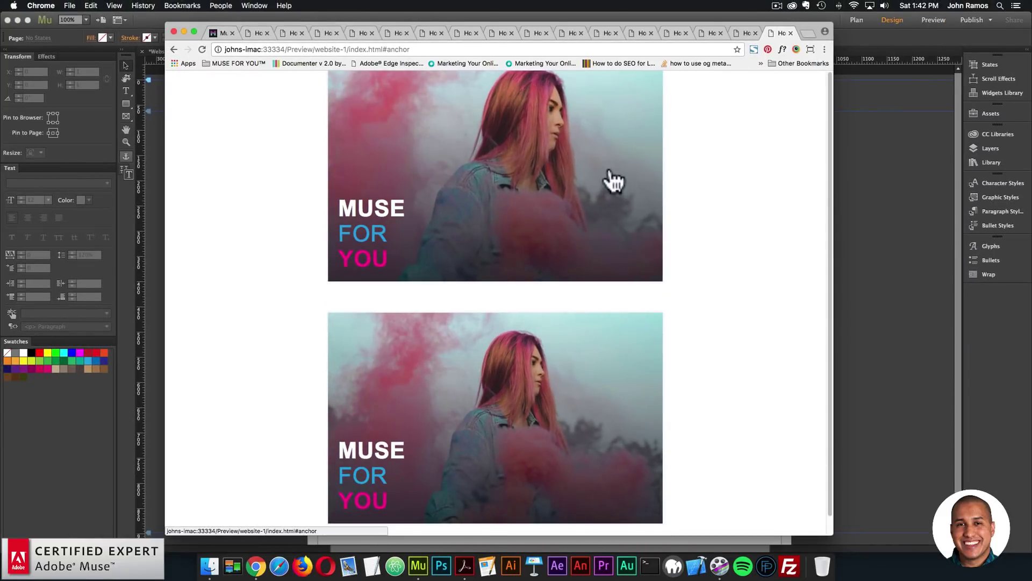
key(super+Tab)
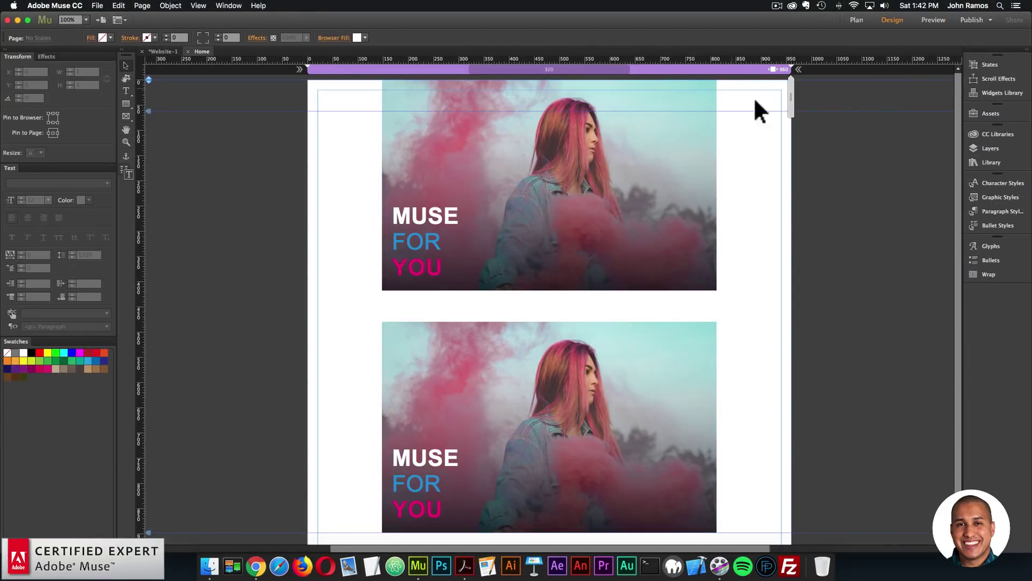
click(693, 93)
click(726, 79)
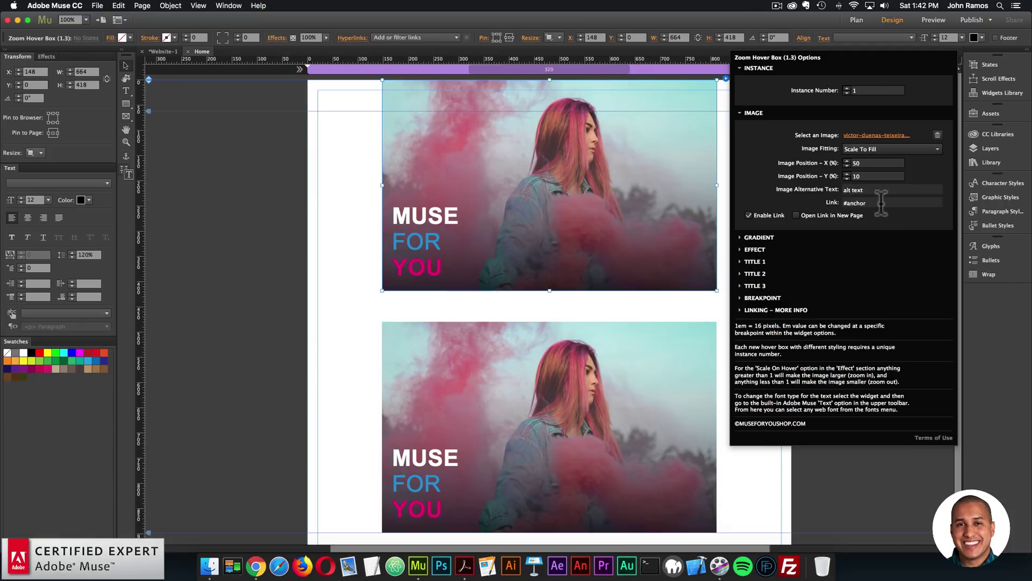
click(882, 202)
text(http://musefo)
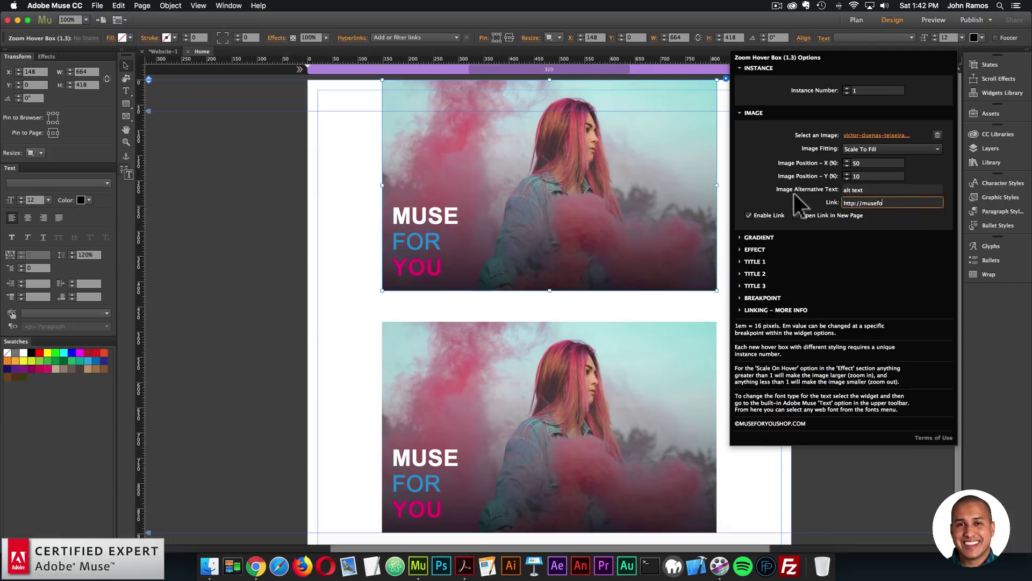
text(ryoushop.com)
key(Return)
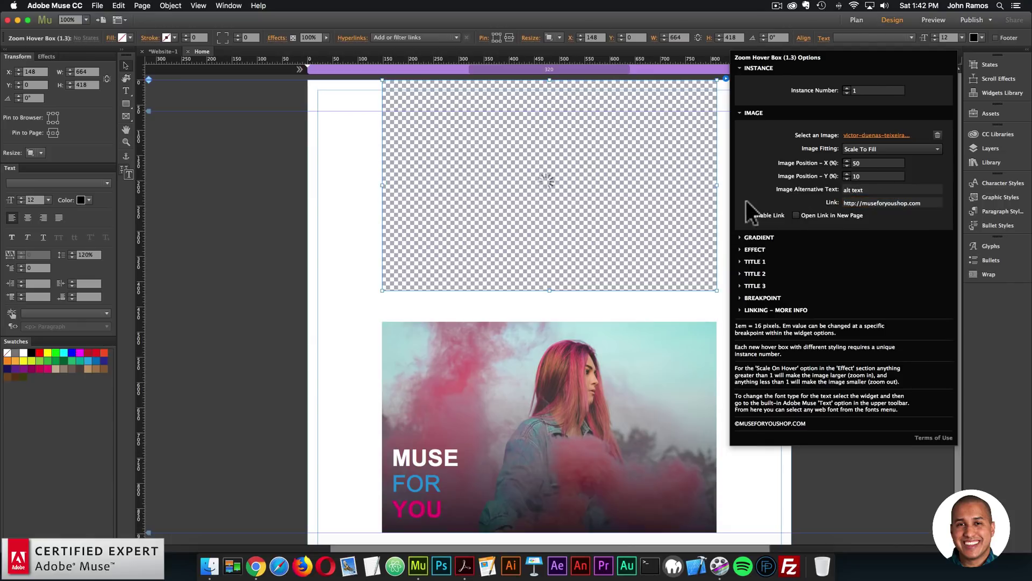
click(612, 354)
click(726, 320)
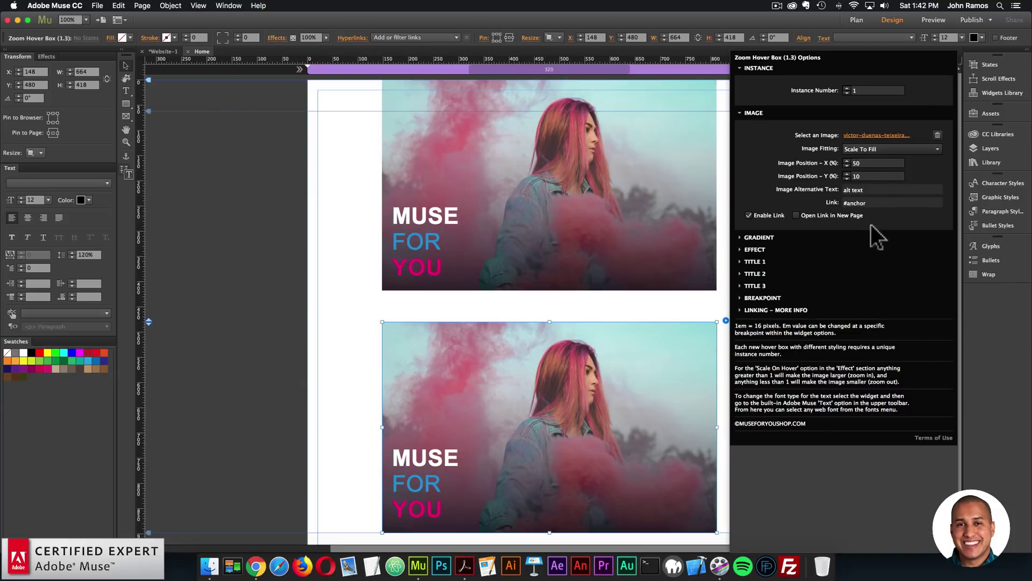
click(861, 202)
text(http:/)
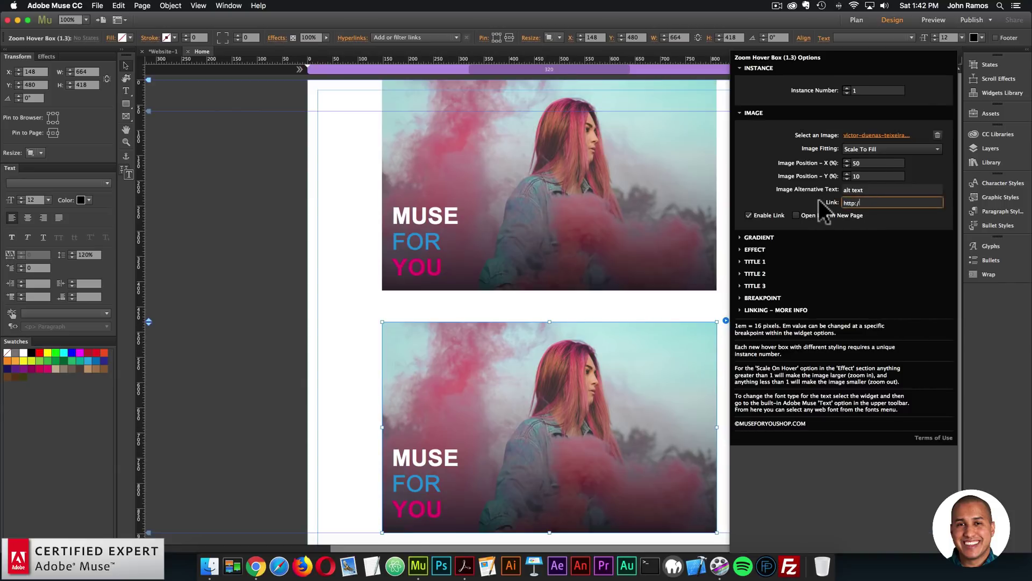
text(/museforyoushop.com)
key(Return)
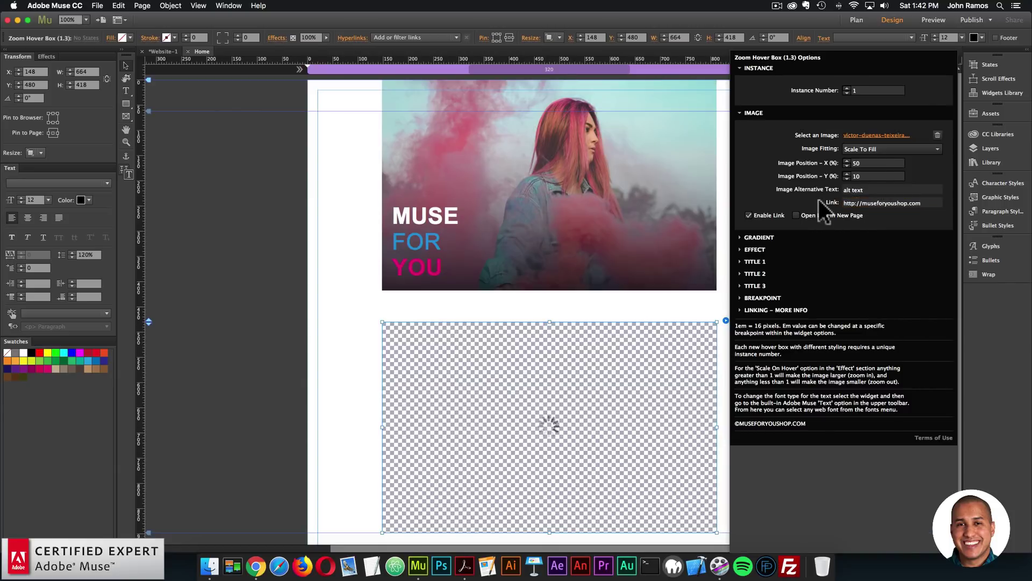
click(300, 213)
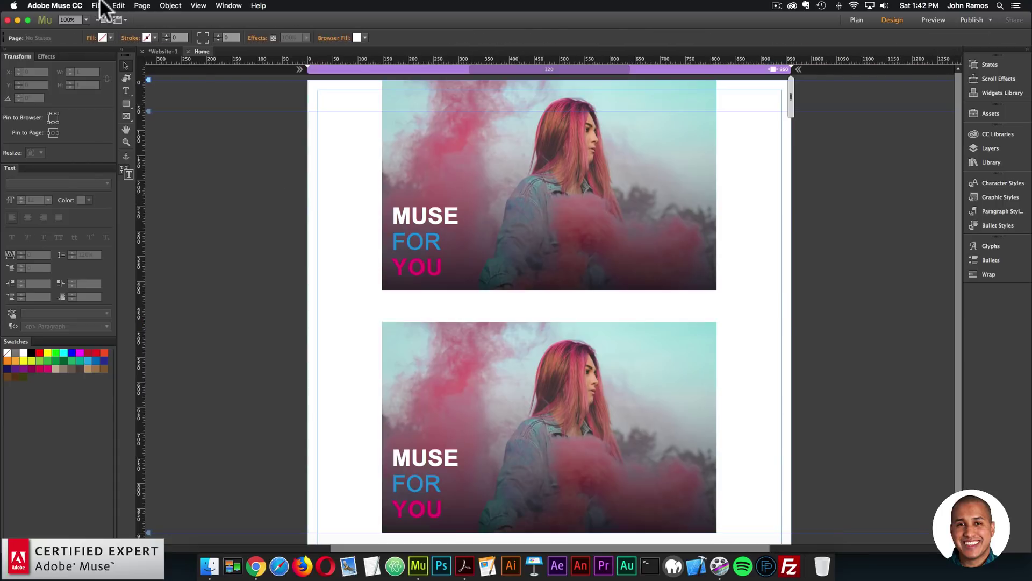
Preview the page in the browser, test the hover box links to museforyoushop.com, and return to Muse.
click(98, 5)
click(225, 167)
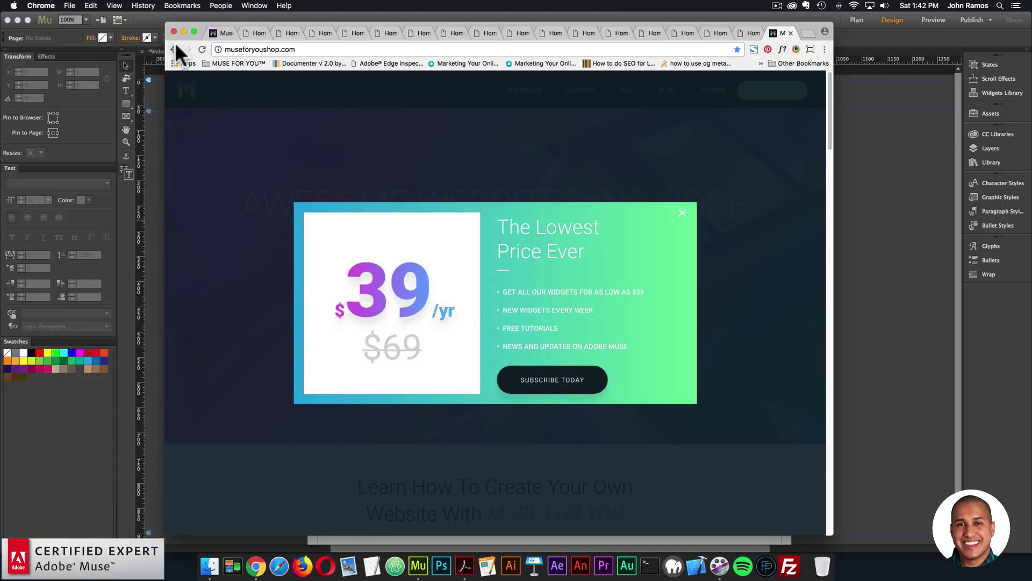
click(174, 47)
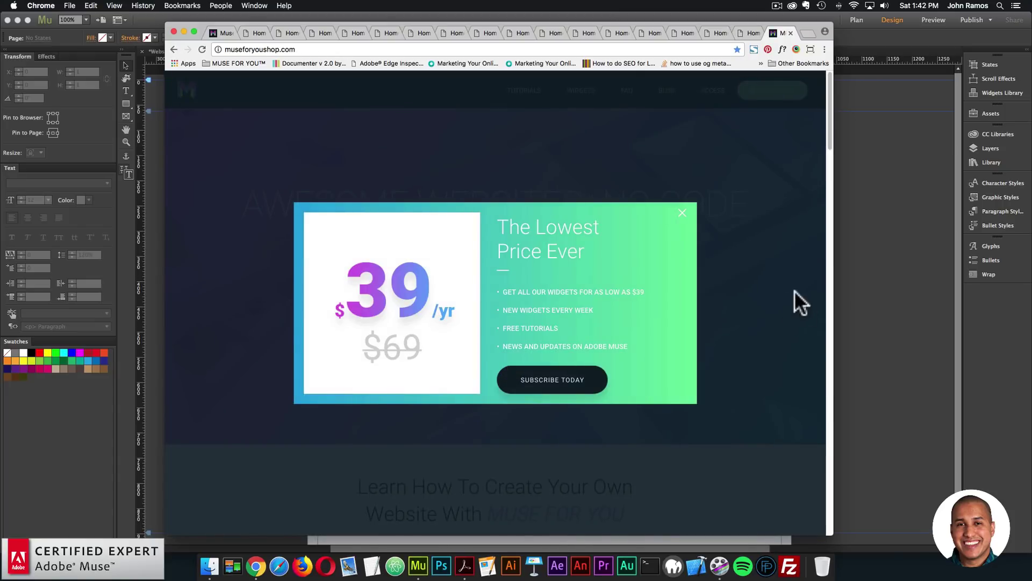
click(888, 259)
Disable the link on the lower hover box and close its options.
click(726, 321)
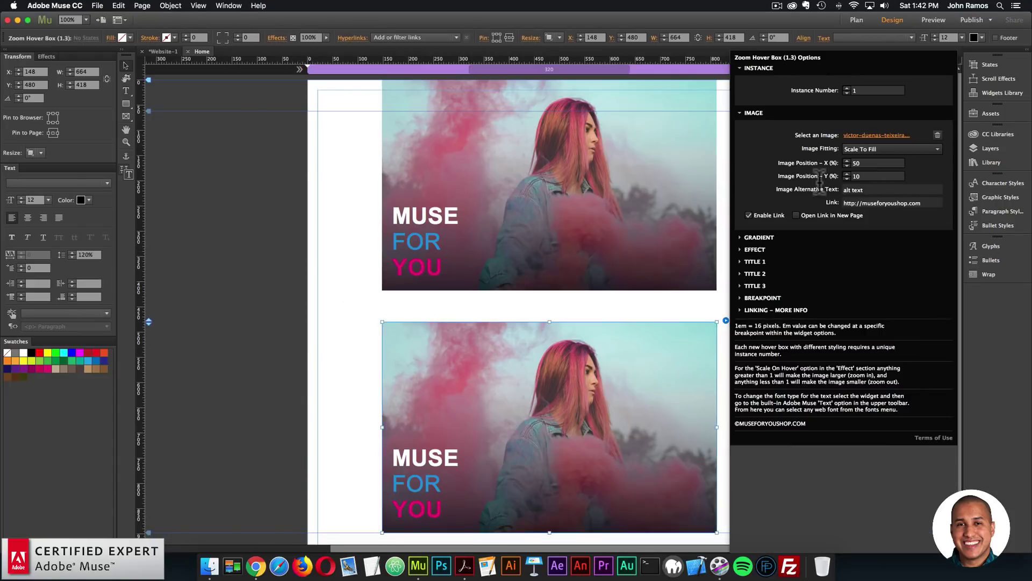
click(748, 215)
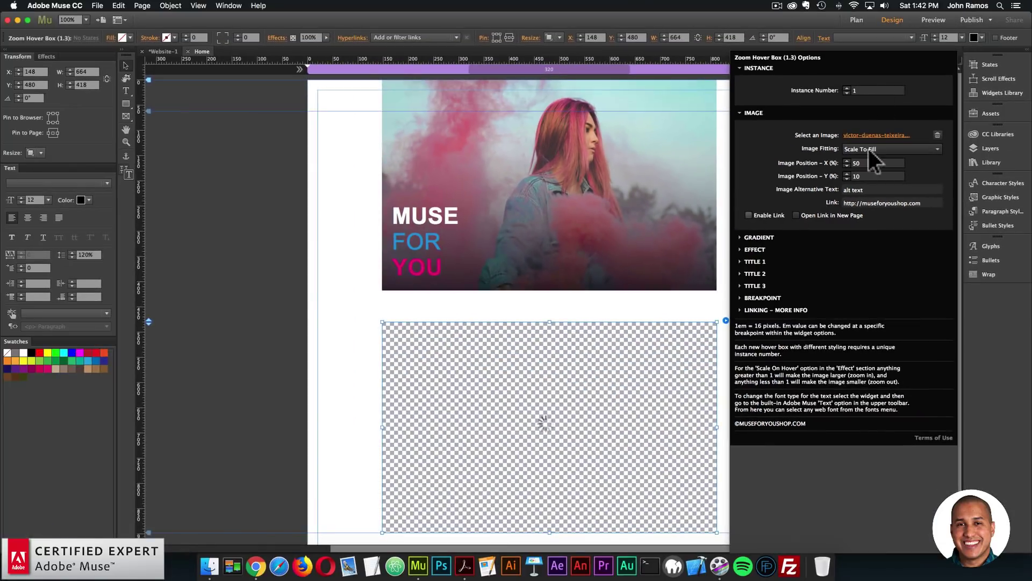
click(311, 215)
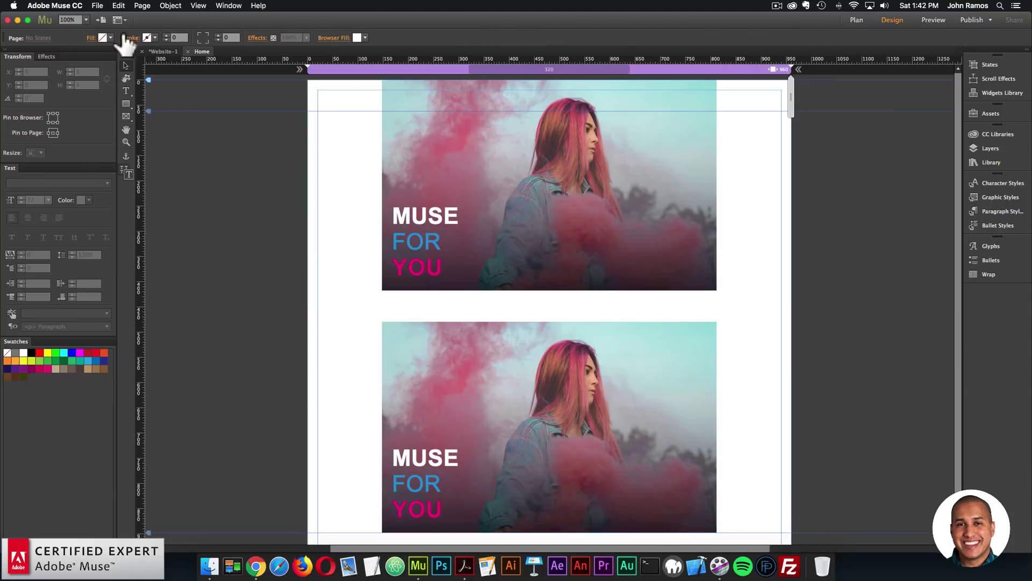
Preview the page in the browser, check whether the lower hover box still links, and return to Muse.
click(97, 6)
click(111, 163)
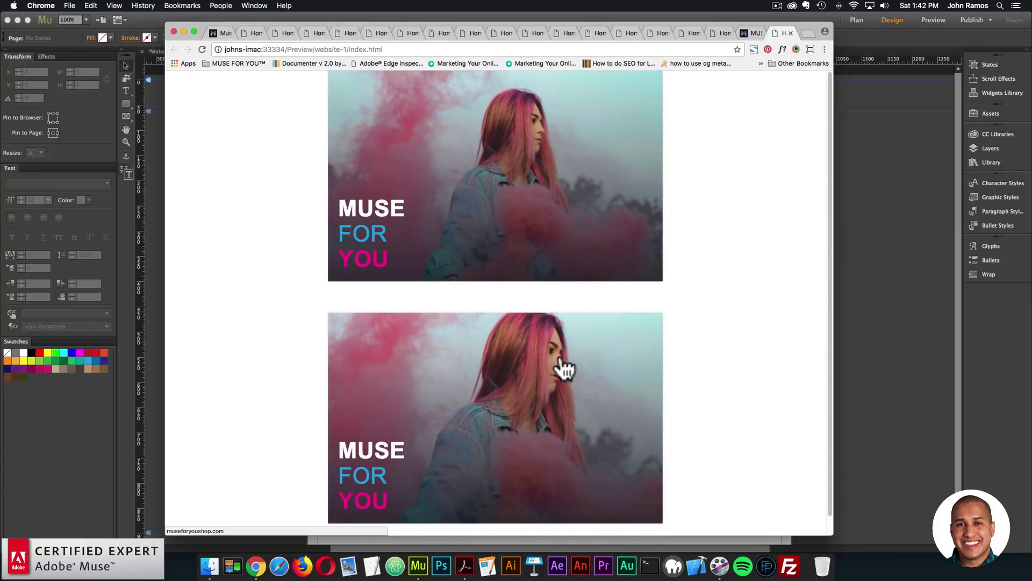
click(875, 237)
Set the lower hover box's instance number to 2 and close its options.
click(658, 350)
click(725, 320)
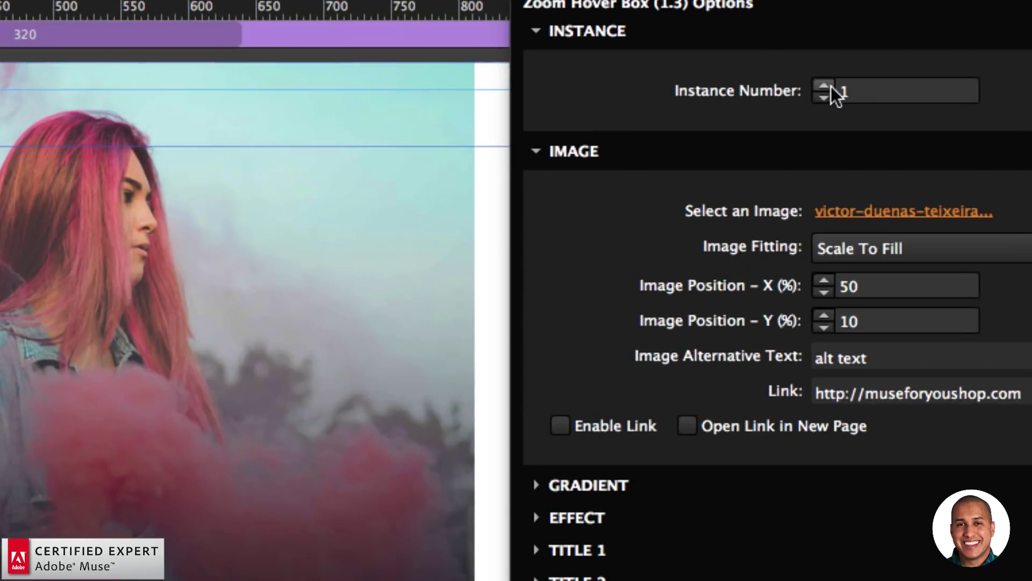
click(847, 87)
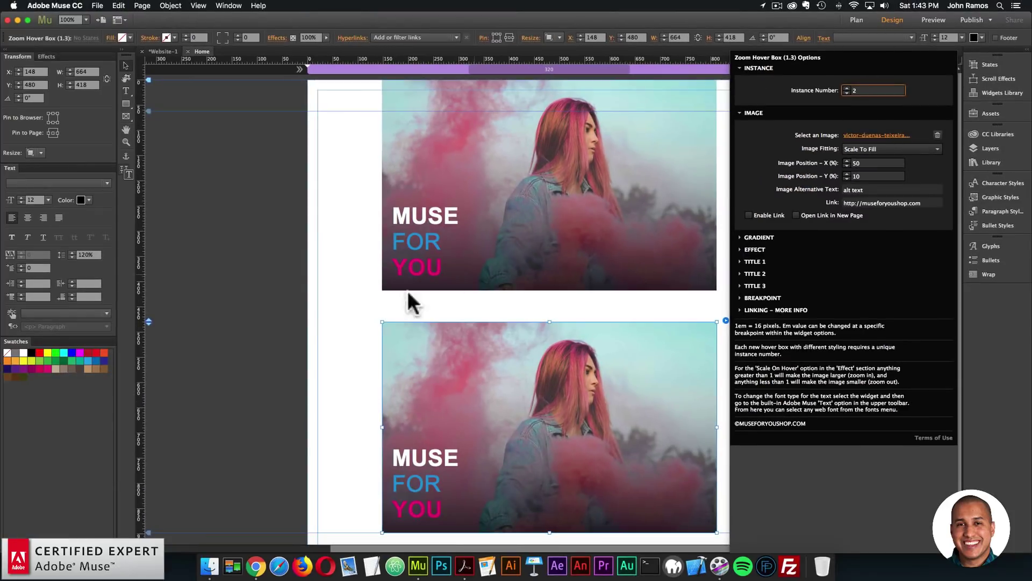
click(89, 25)
Preview the page in the browser, follow the upper hover box's link and go back, check the lower box, and return to Muse.
click(97, 5)
click(116, 163)
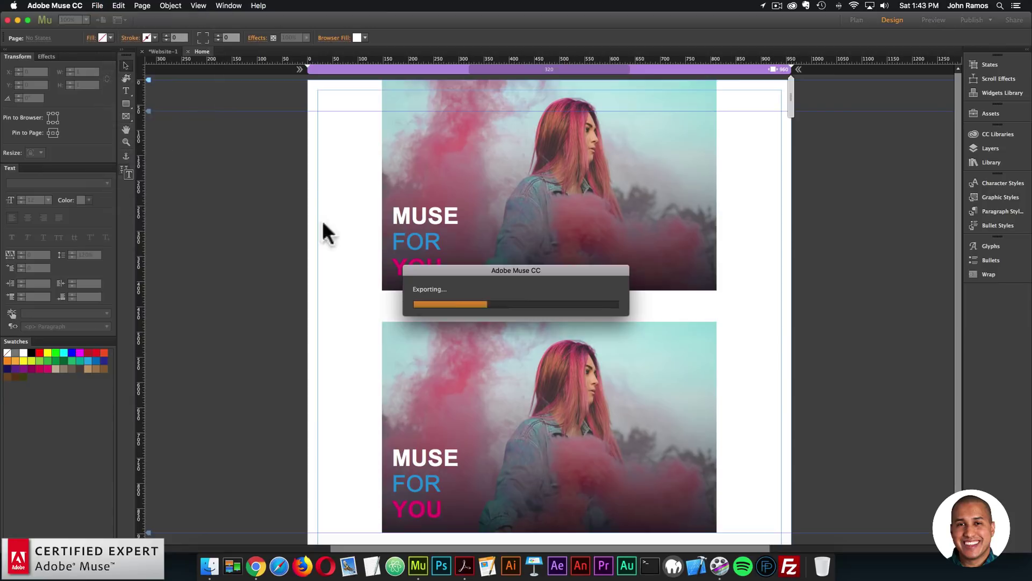
click(538, 180)
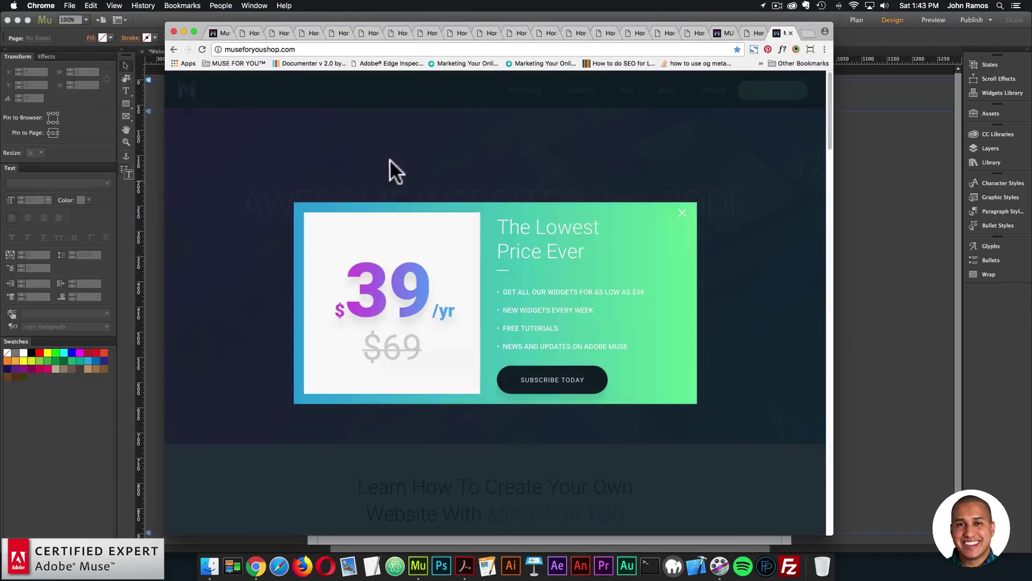
click(173, 49)
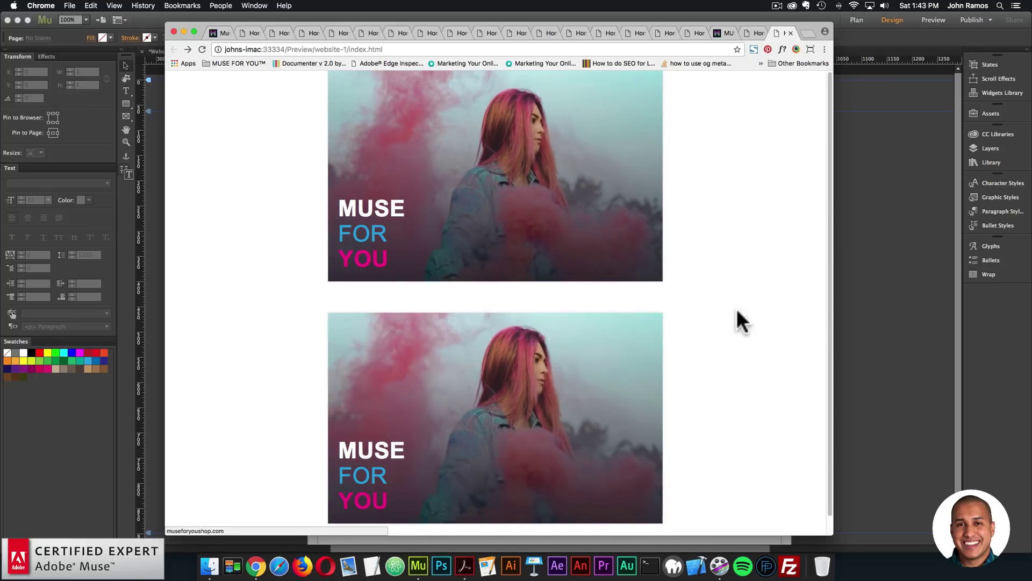
click(854, 251)
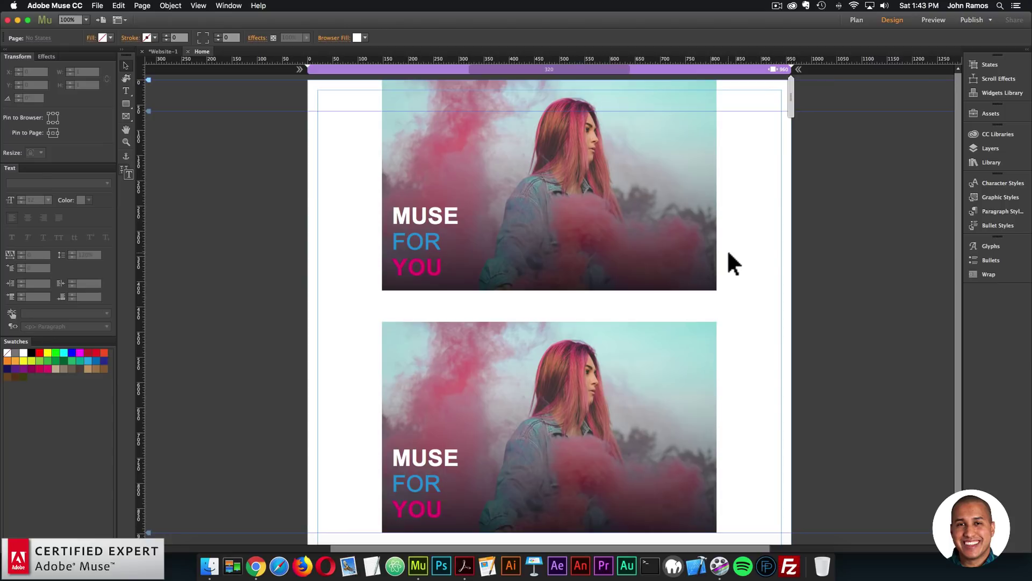
Set the upper hover box's font to Futura PT Bold Bold and move the box down to the page's top margin guide.
click(719, 323)
click(726, 321)
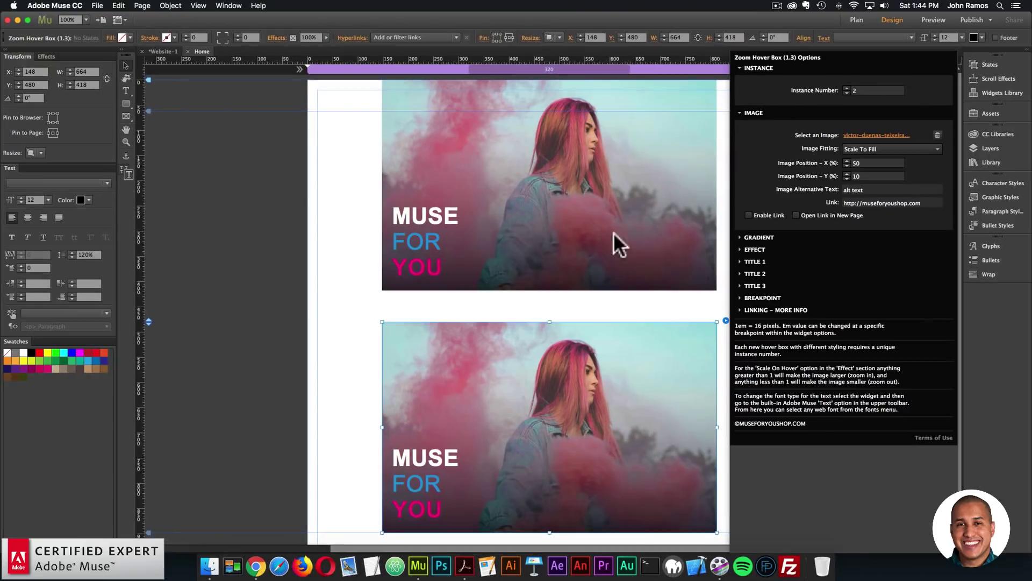
click(613, 172)
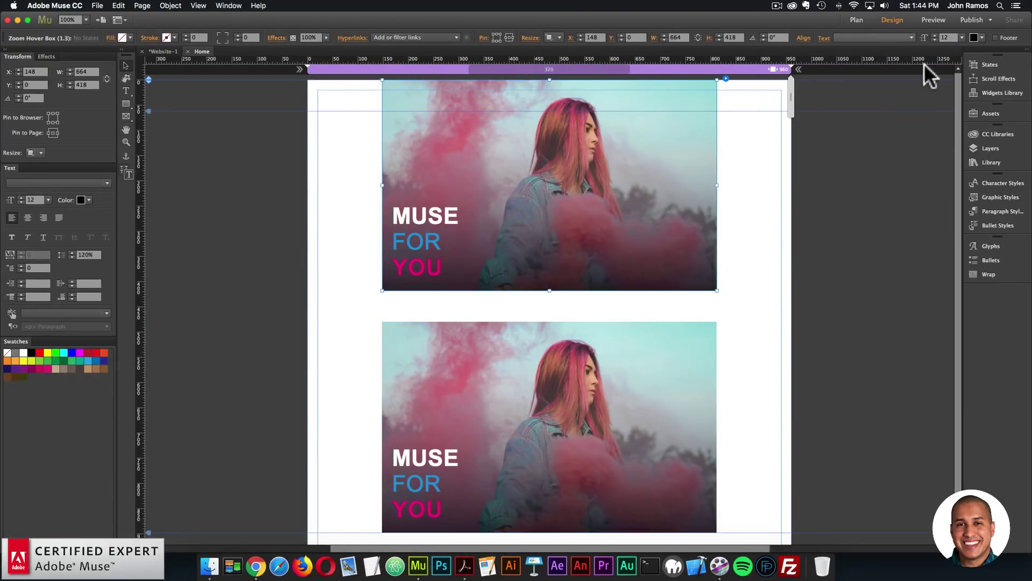
click(911, 38)
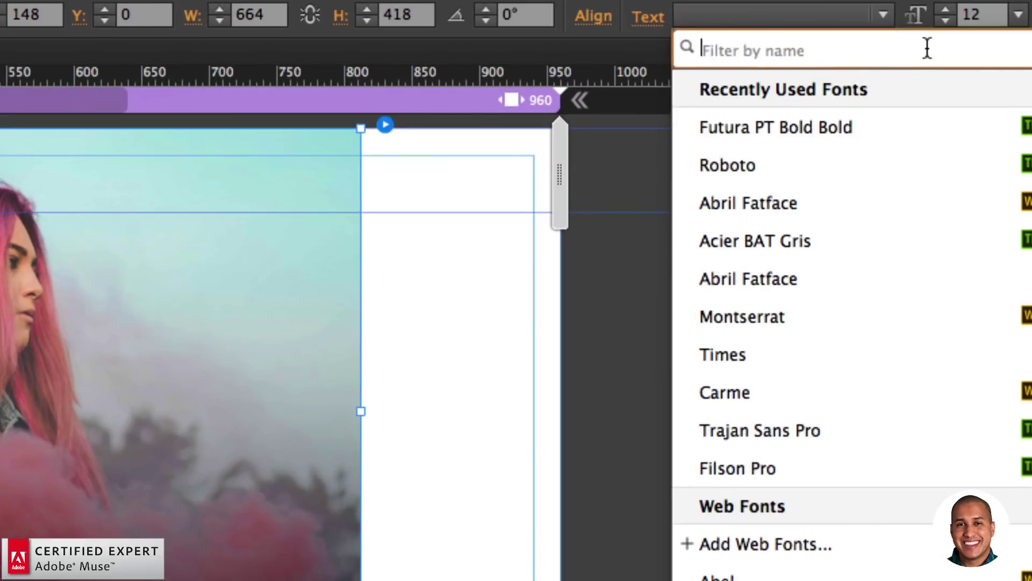
text(futura)
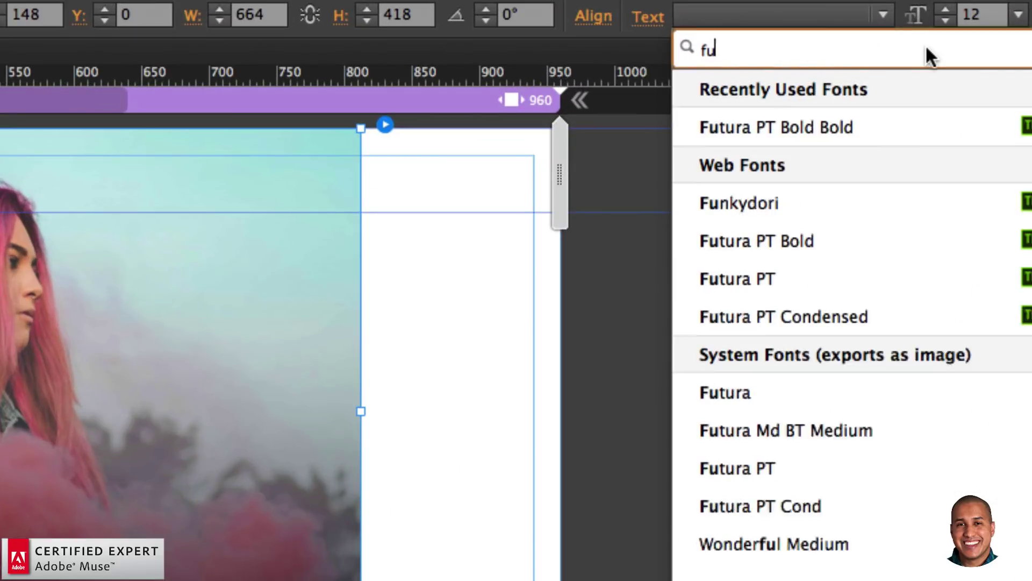
click(792, 127)
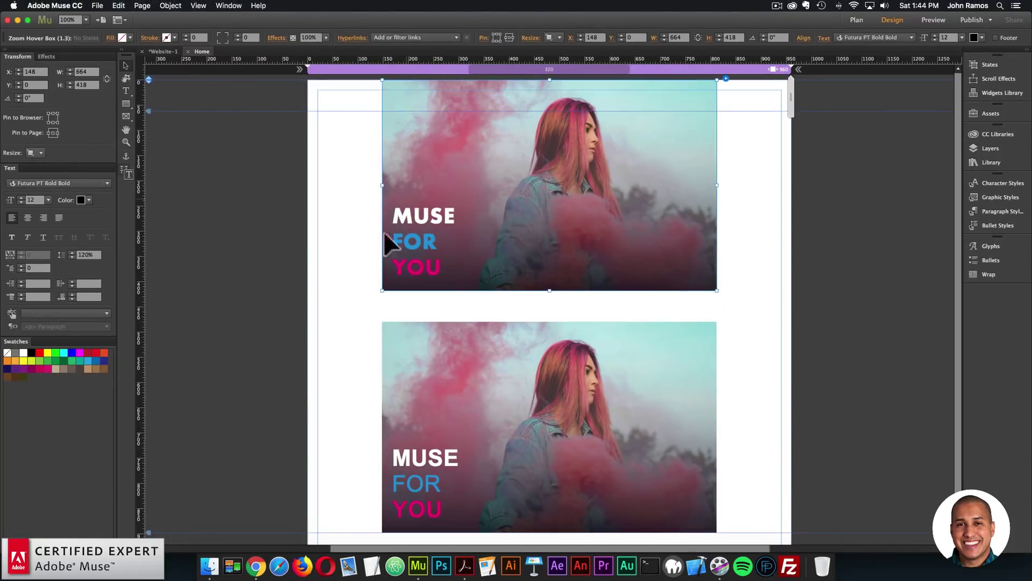
drag(414, 212, 445, 222)
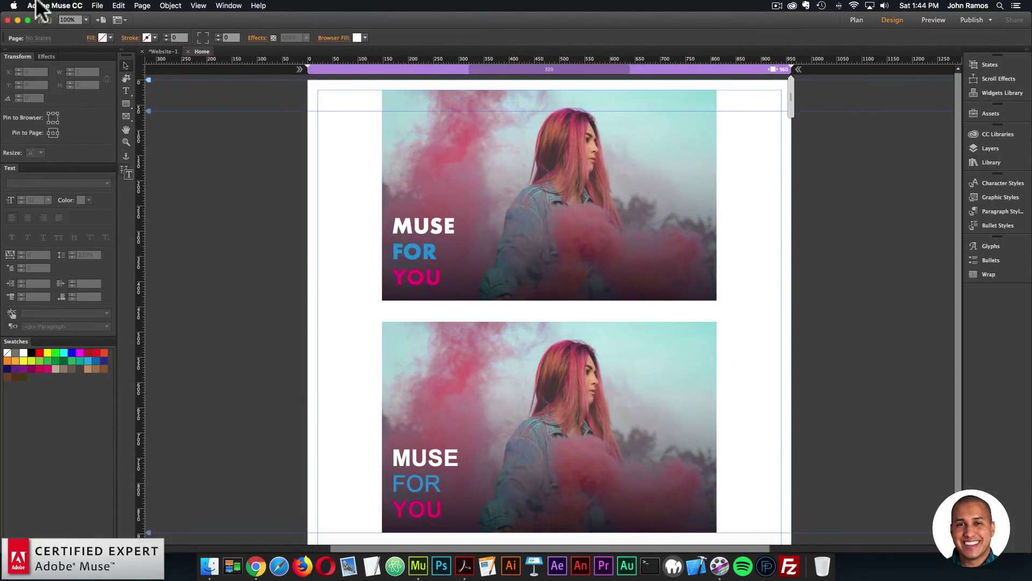
Preview the page in the browser, check the fonts of both hover boxes, and return to Muse.
click(54, 6)
mouse_move(97, 5)
click(111, 166)
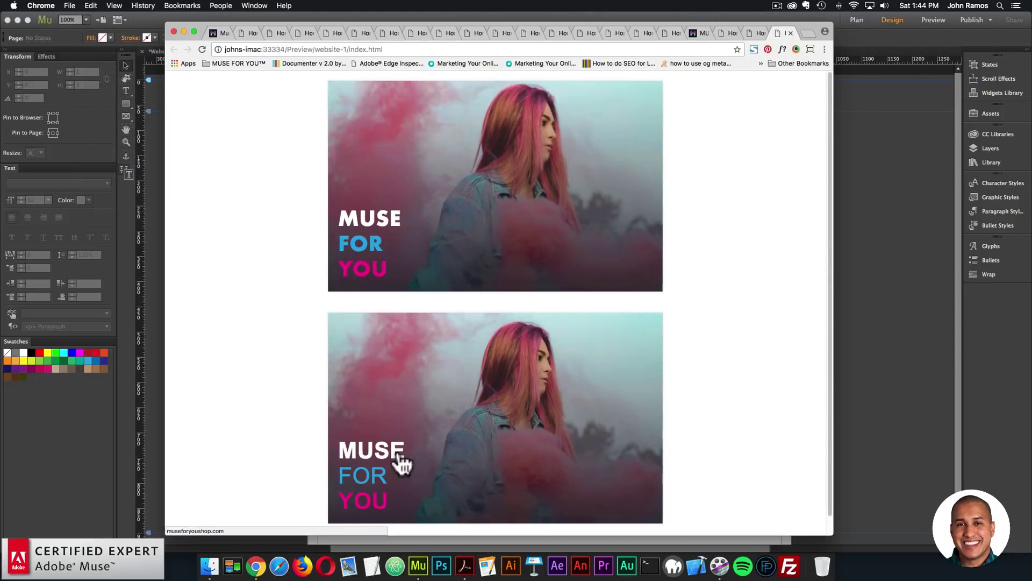
click(889, 188)
Widen the upper hover box to 874 px and center it between the page margins at X 43, Y 20.
click(636, 195)
drag(637, 195, 624, 222)
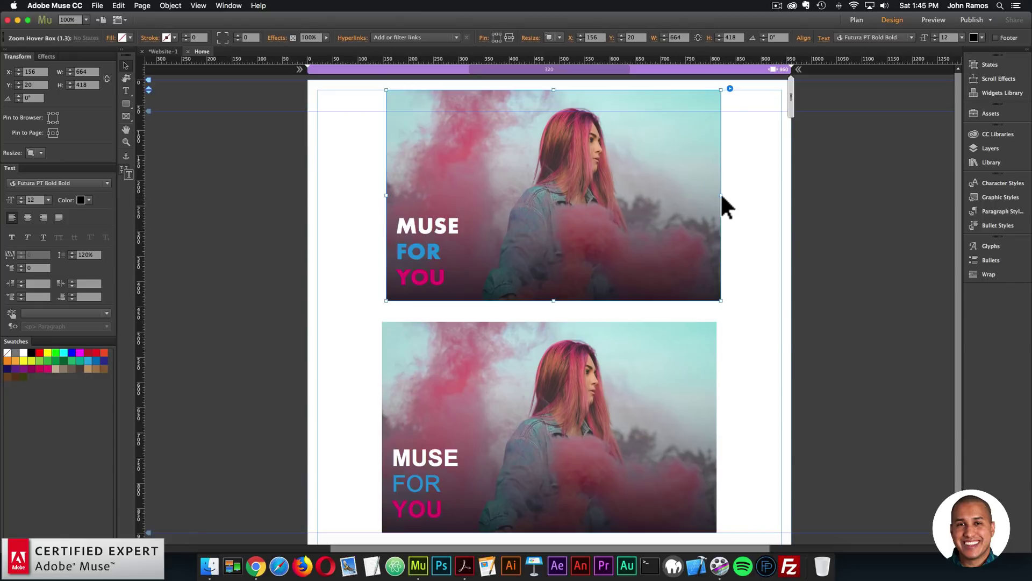
drag(721, 195, 781, 195)
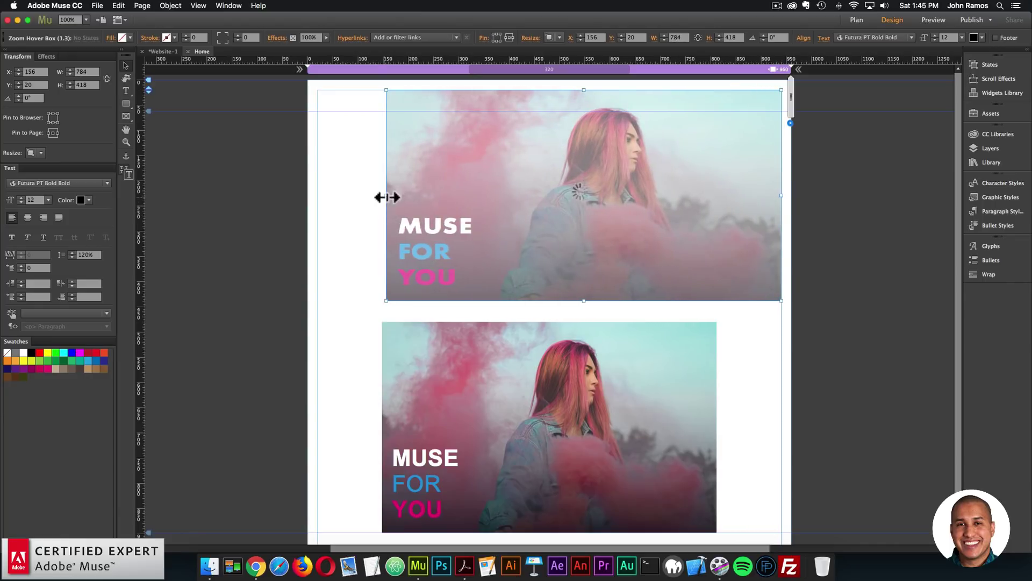
drag(387, 195, 322, 193)
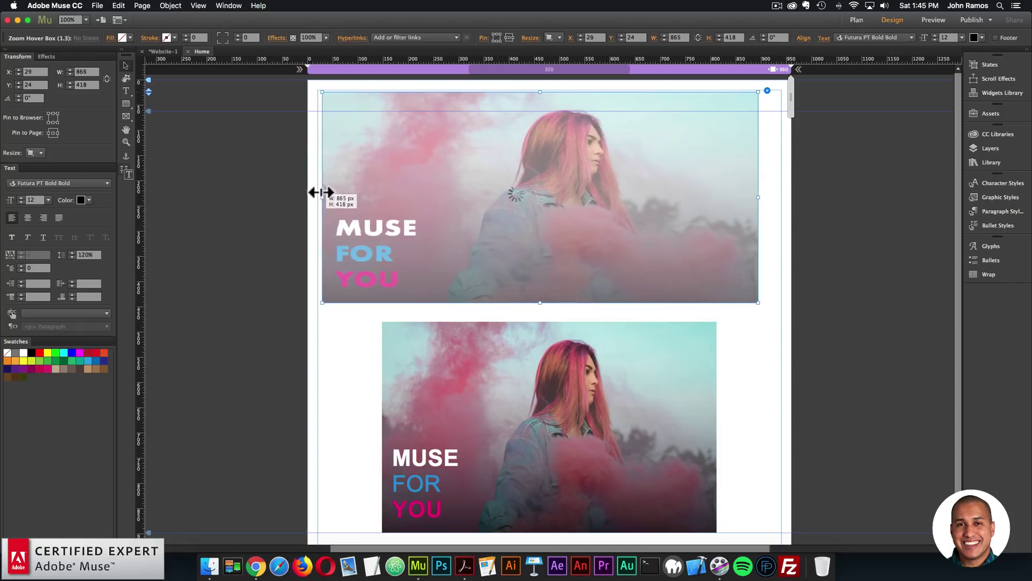
mouse_move(447, 194)
mouse_down()
mouse_move(470, 193)
mouse_move(460, 195)
mouse_up()
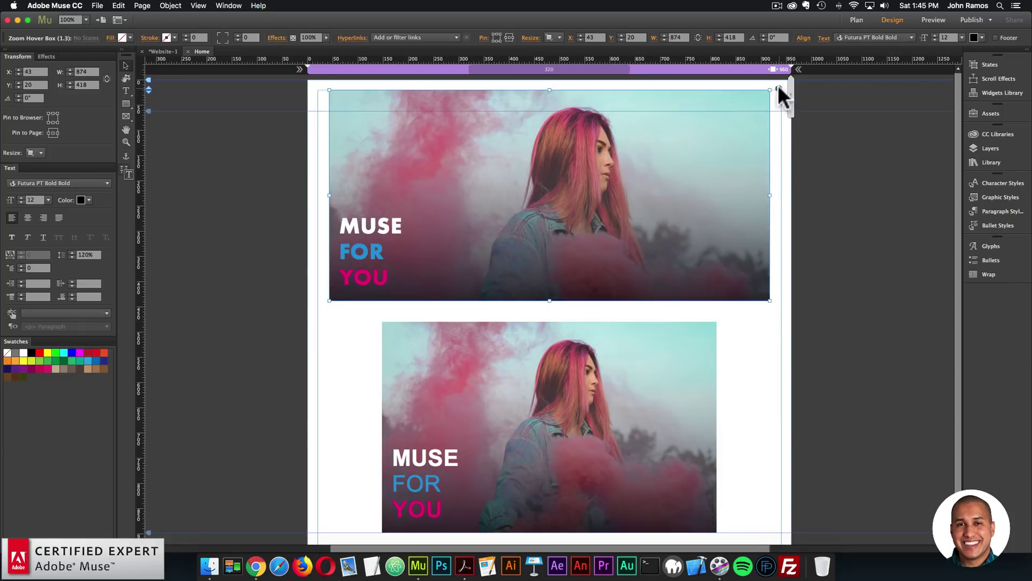
Look over the upper hover box's widget options and its available Resize choices, closing both.
click(778, 88)
click(763, 186)
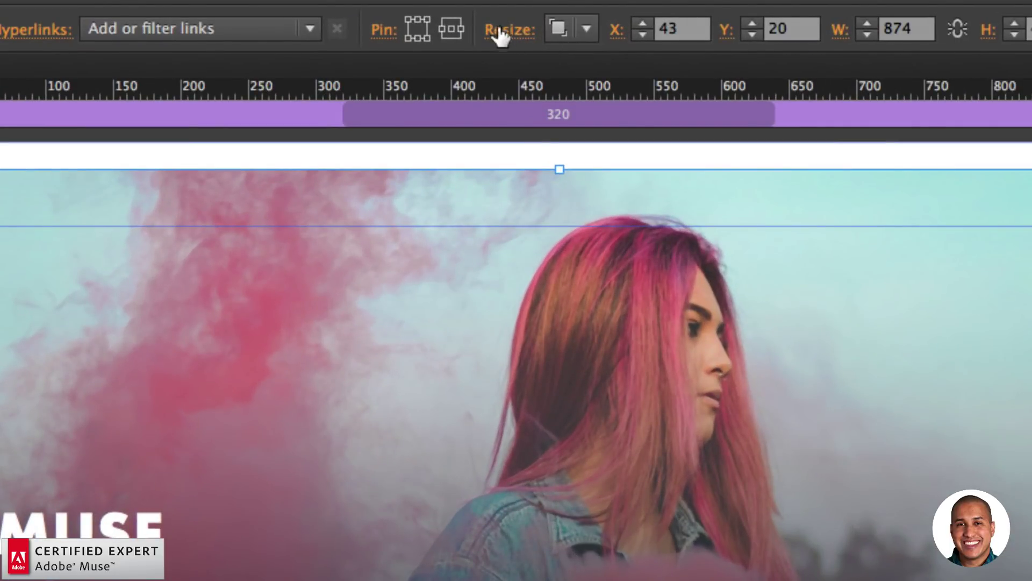
click(561, 28)
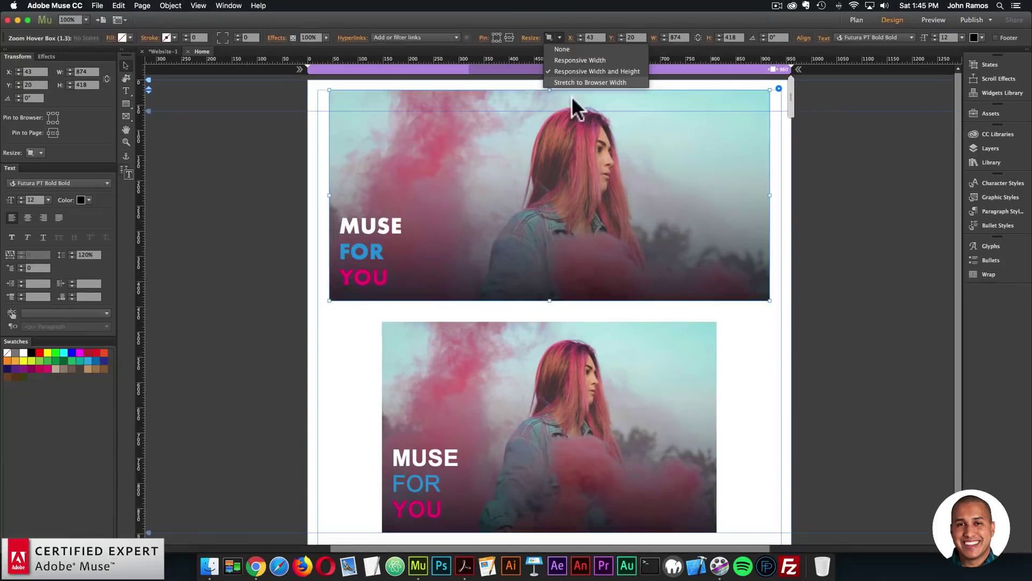
click(537, 331)
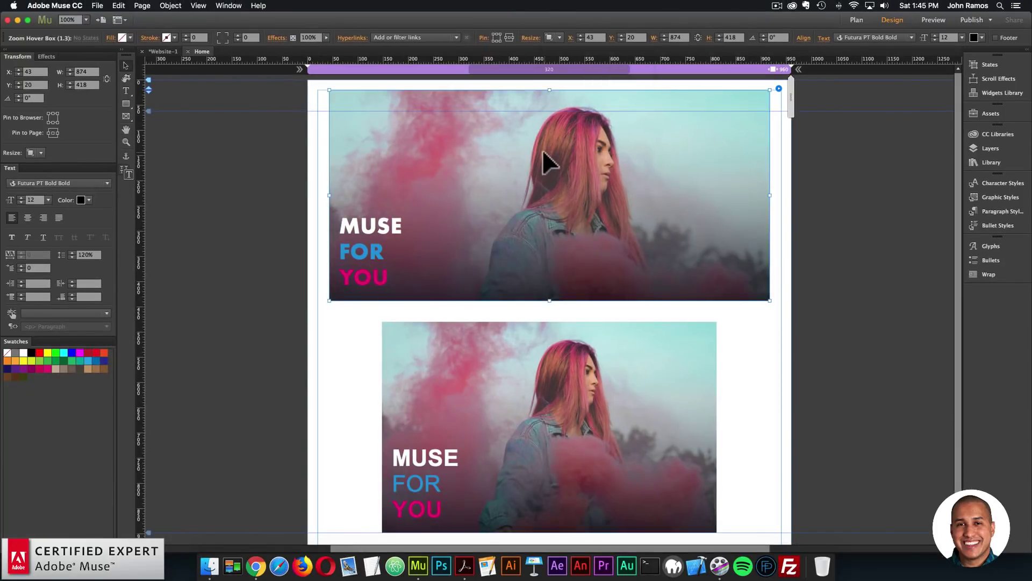
Switch to the Muse-For-You-Hover-Box-Update PDF in Acrobat and review the update notes and updated hover boxes.
click(463, 565)
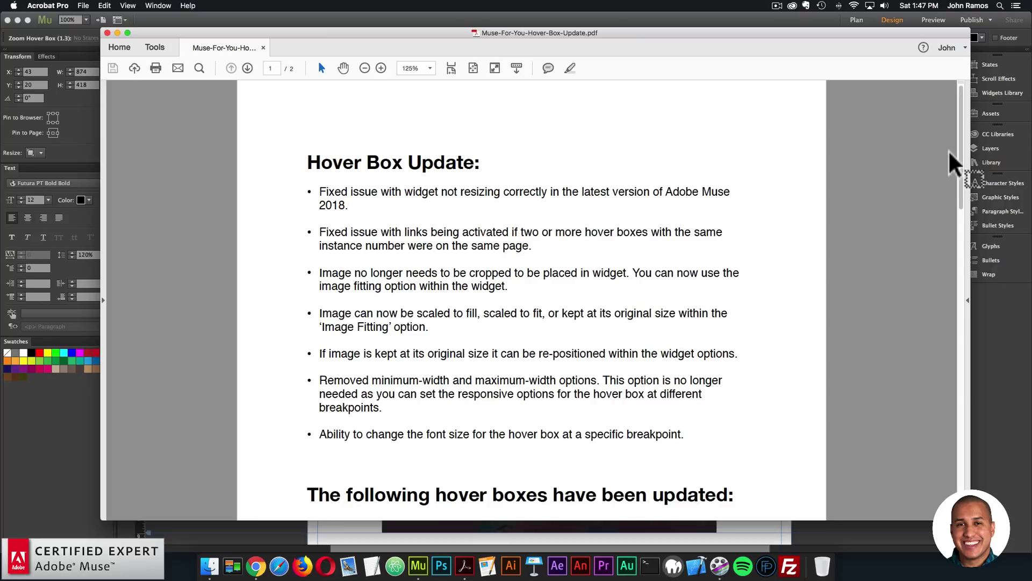
drag(961, 136, 950, 106)
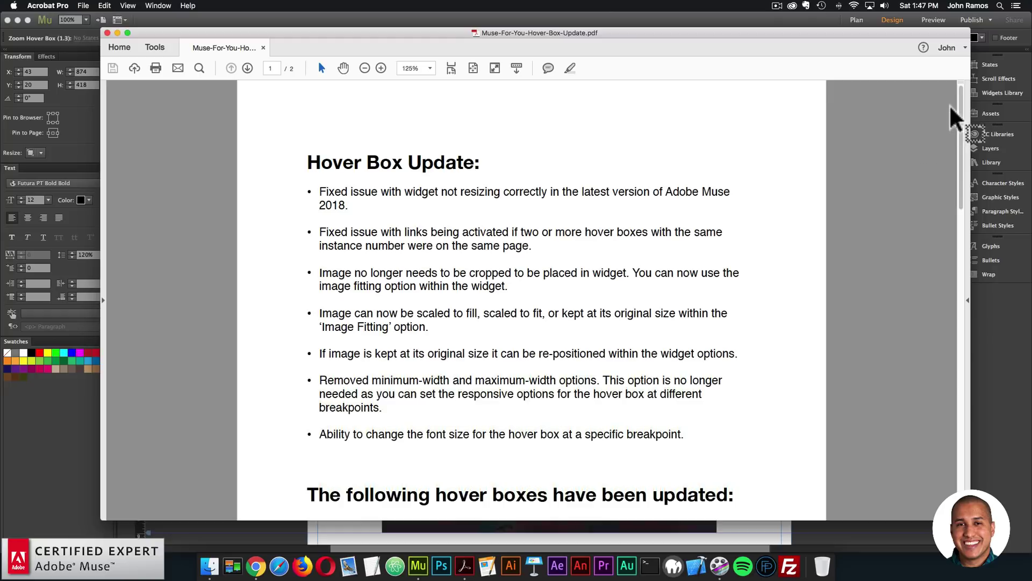
Switch to Chrome, load museforyoushop.com in a new tab, and follow the pop-up's Subscribe Today link to the widget shop.
click(256, 564)
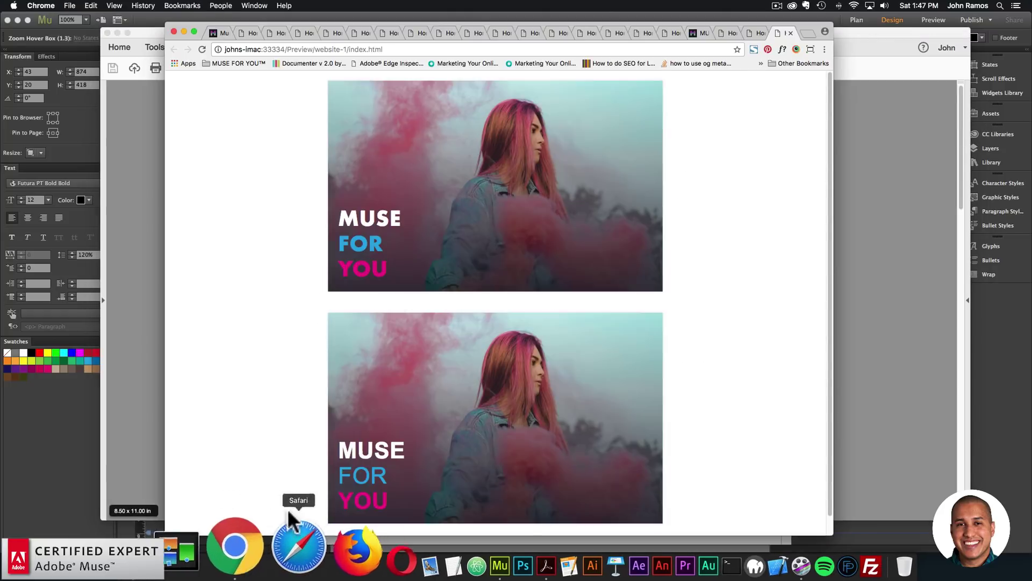
click(808, 33)
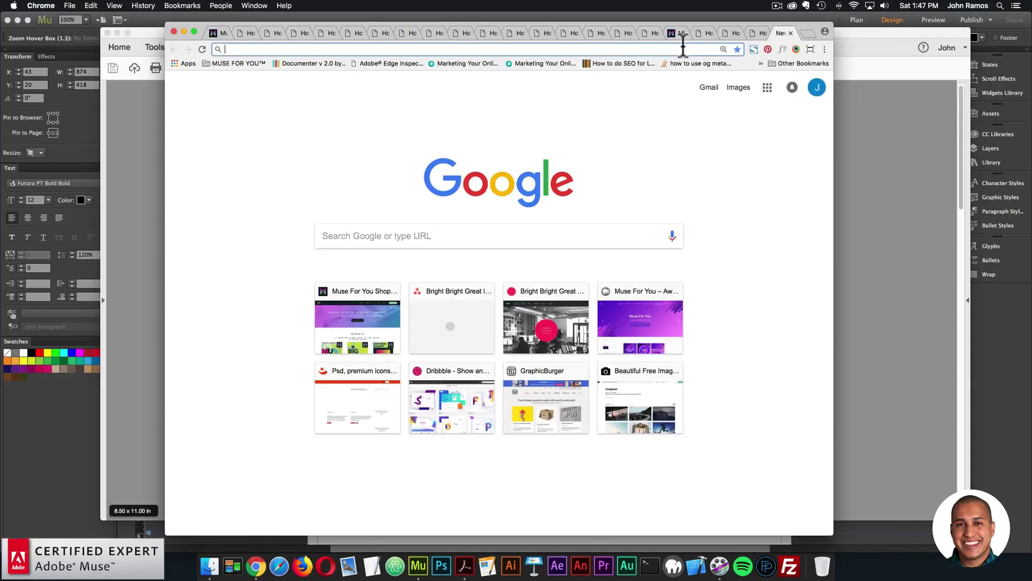
text(museforyoushop.c)
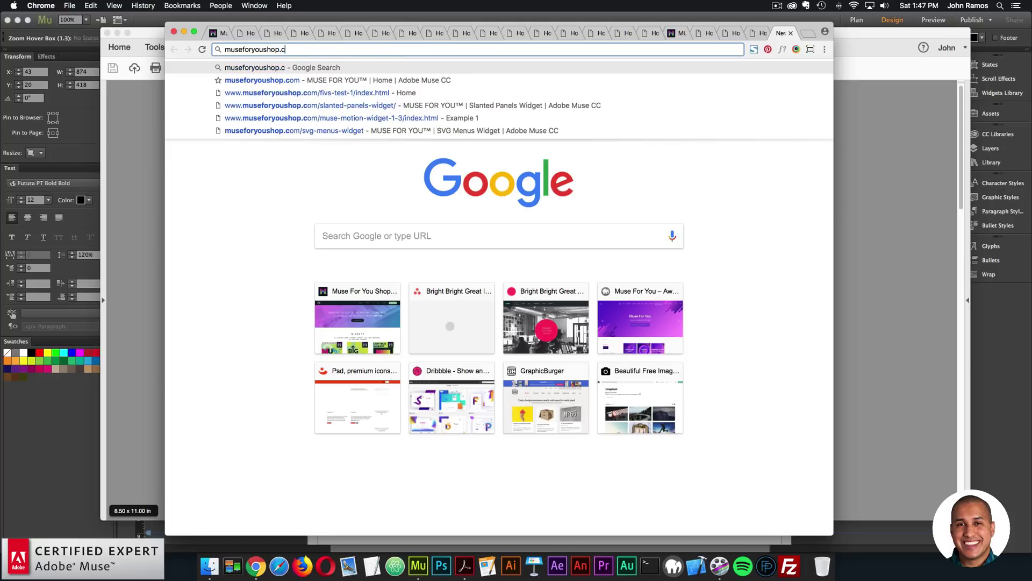
text(om)
key(Return)
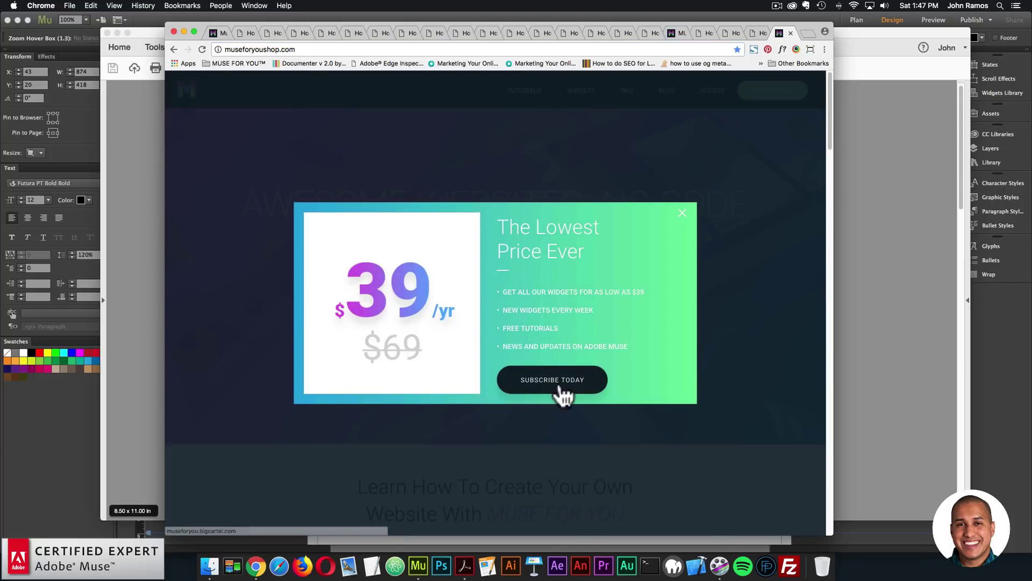
click(560, 396)
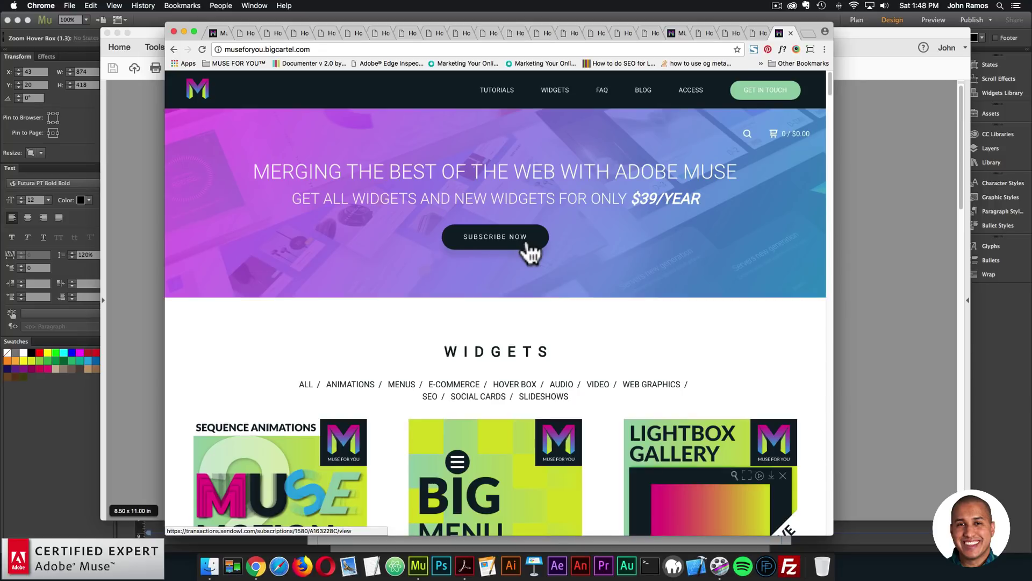
Show the shop's Hover Box category and browse its widgets down to the Zoom Hover Box Widget.
scroll(530, 296, down, 1)
click(522, 368)
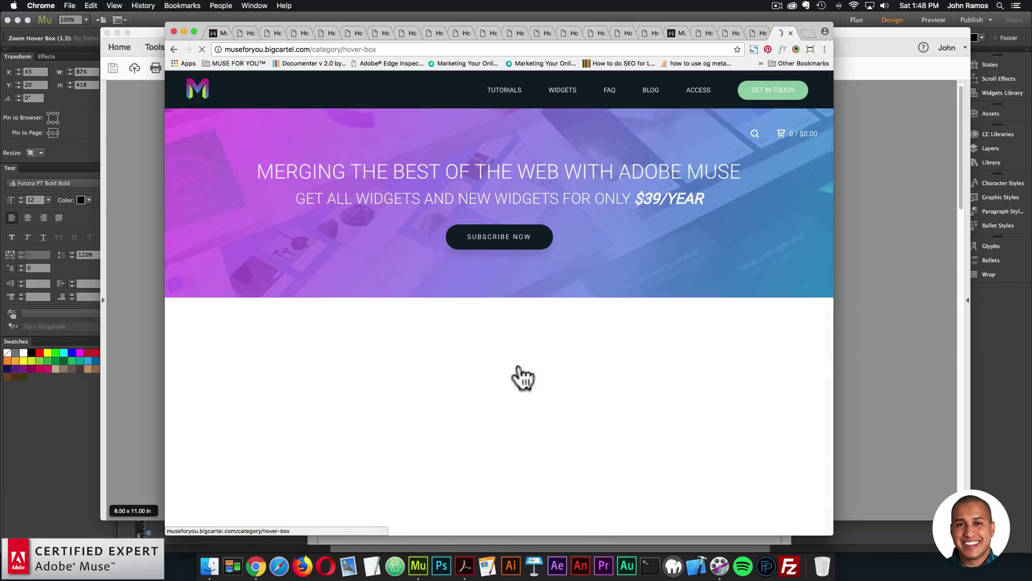
scroll(537, 309, down, 10)
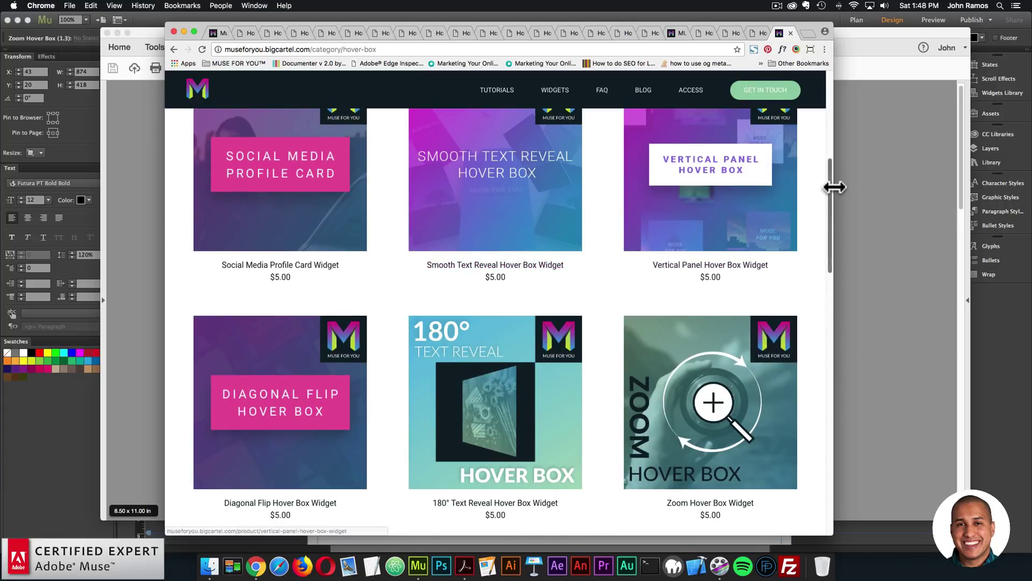
drag(828, 189, 799, 198)
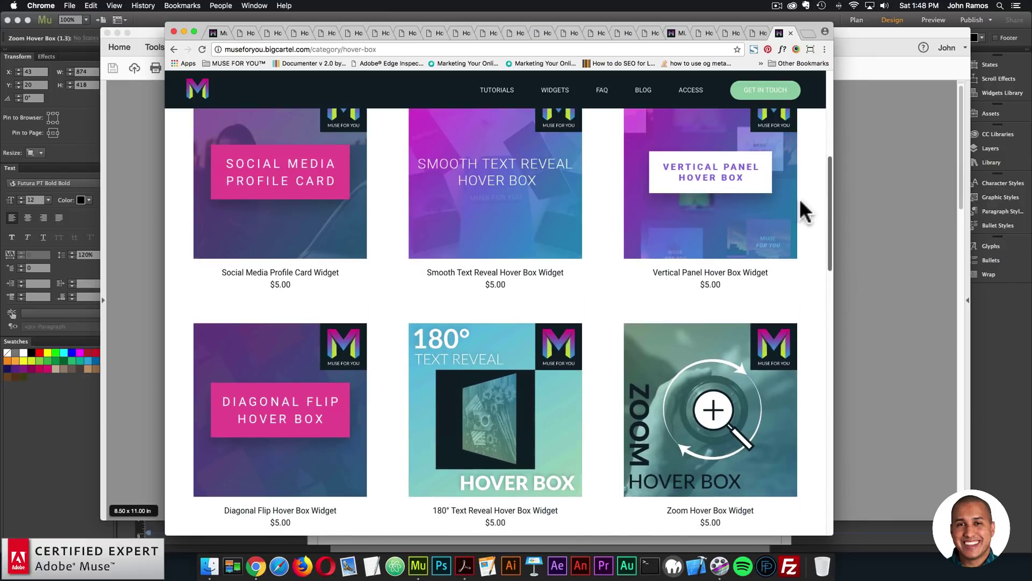
Open the Zoom Hover Box Widget's product page, review its features and version 1.3 update notes, and return to the page's start.
click(699, 408)
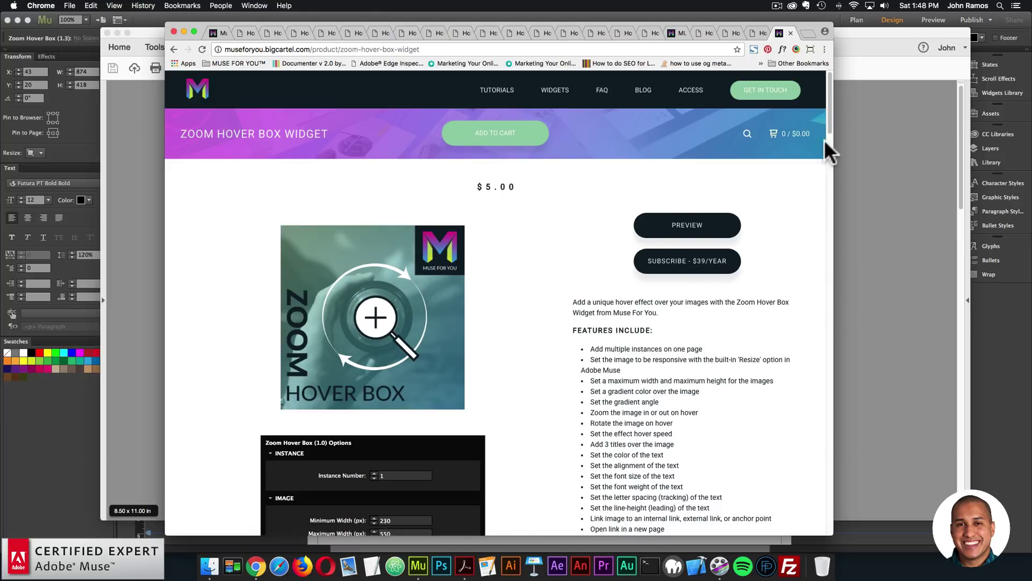
drag(828, 119, 824, 184)
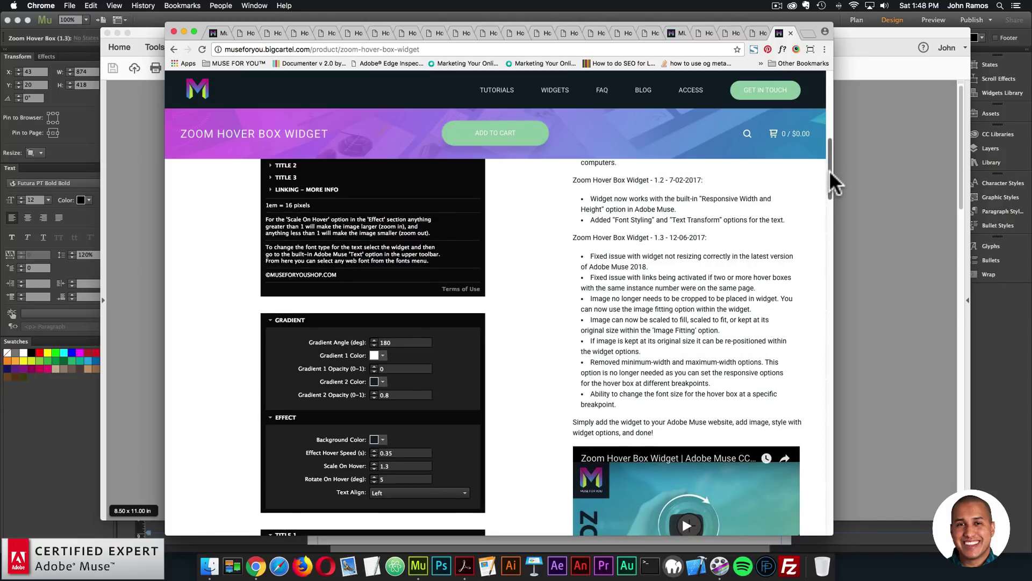
drag(829, 170, 829, 91)
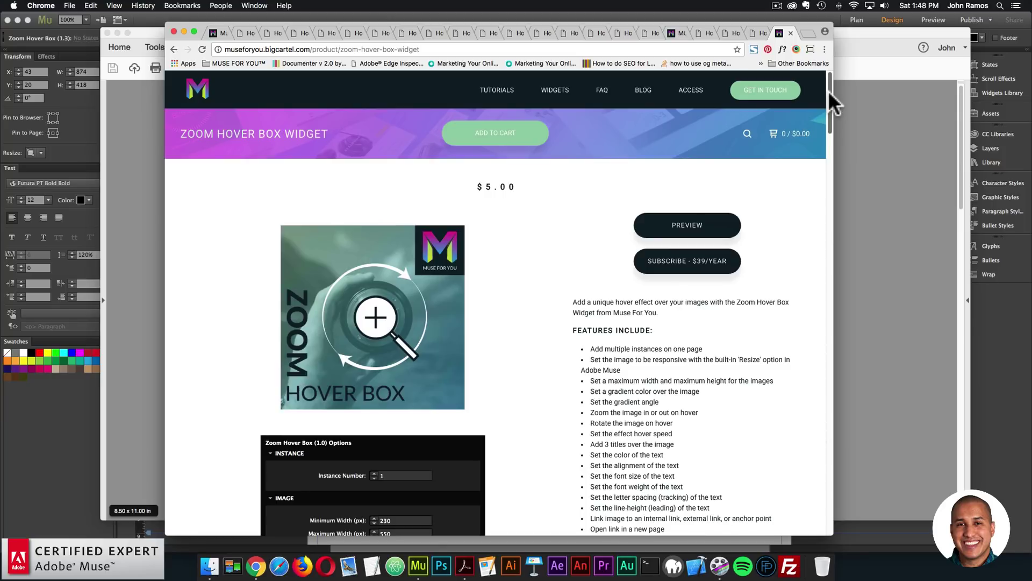